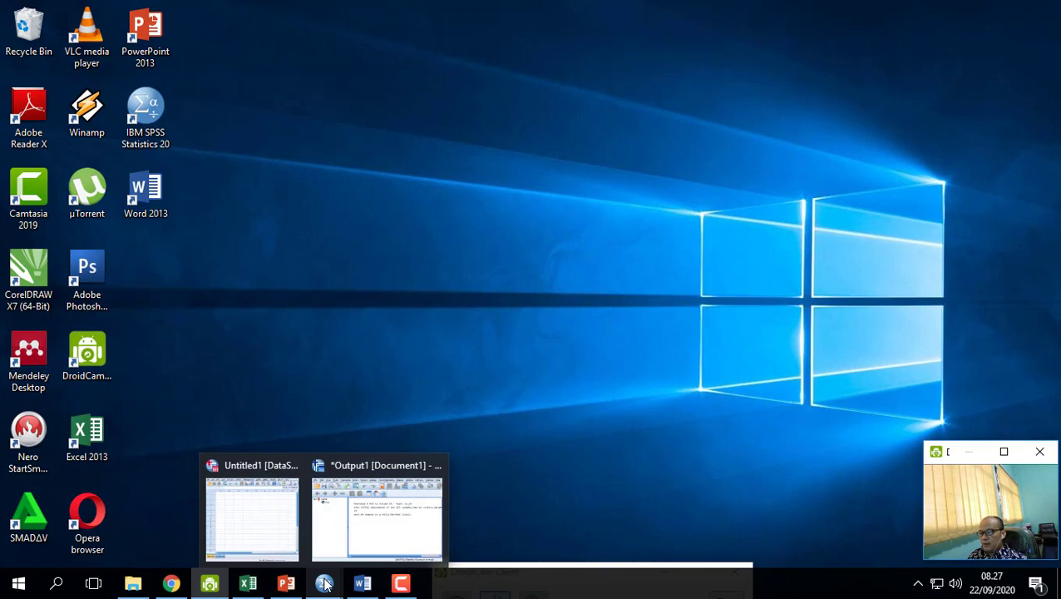
- Switch to the SPSS Data Editor and examine the first three case rows of the empty Data View grid
{"action": "left_click", "coordinate": [253, 543]}
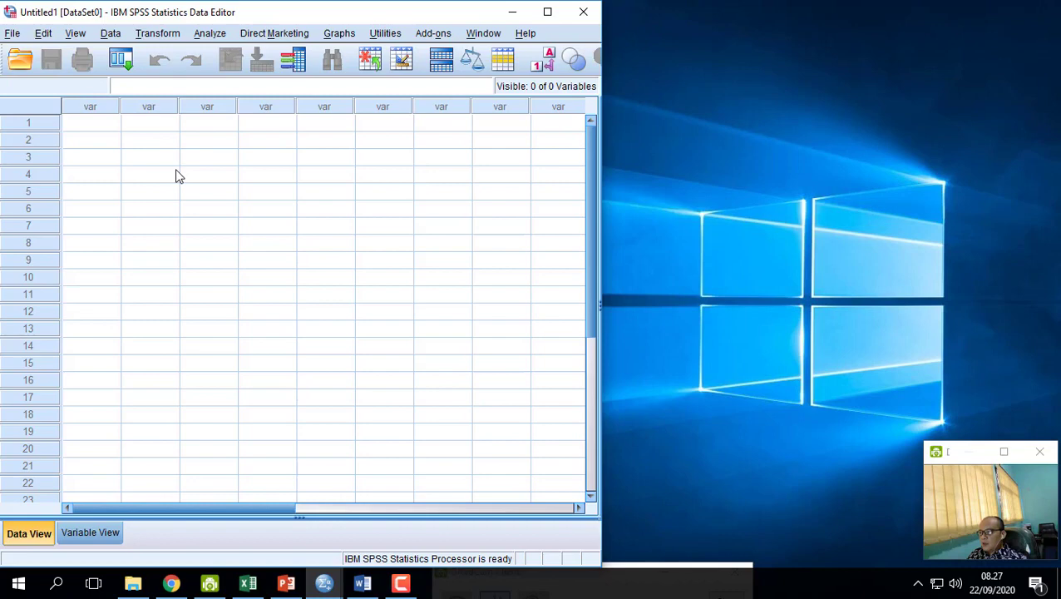
{"action": "left_click", "coordinate": [102, 124]}
{"action": "left_click", "coordinate": [104, 140]}
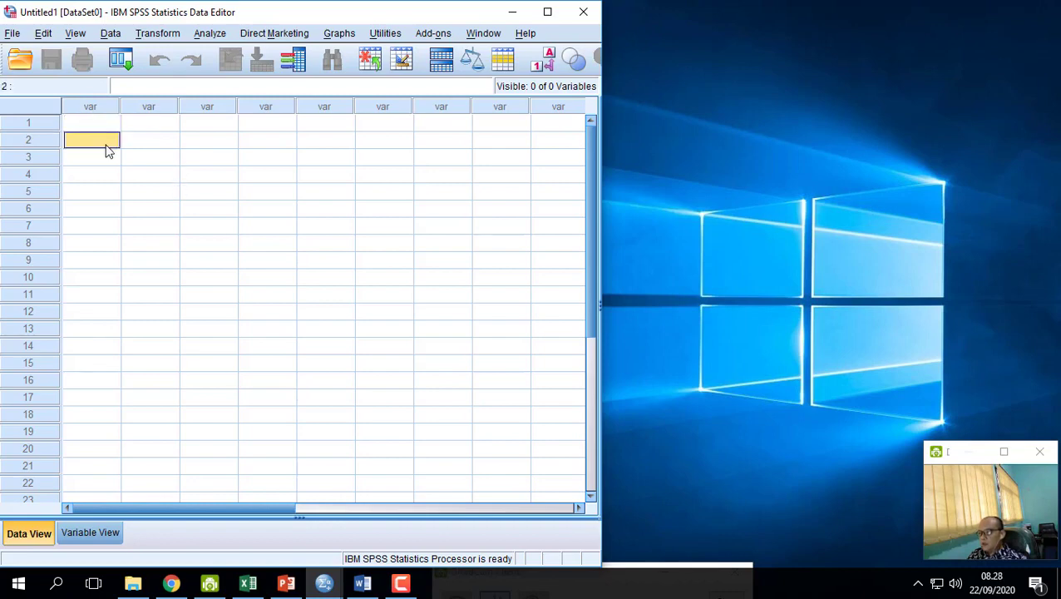
{"action": "left_click", "coordinate": [101, 158]}
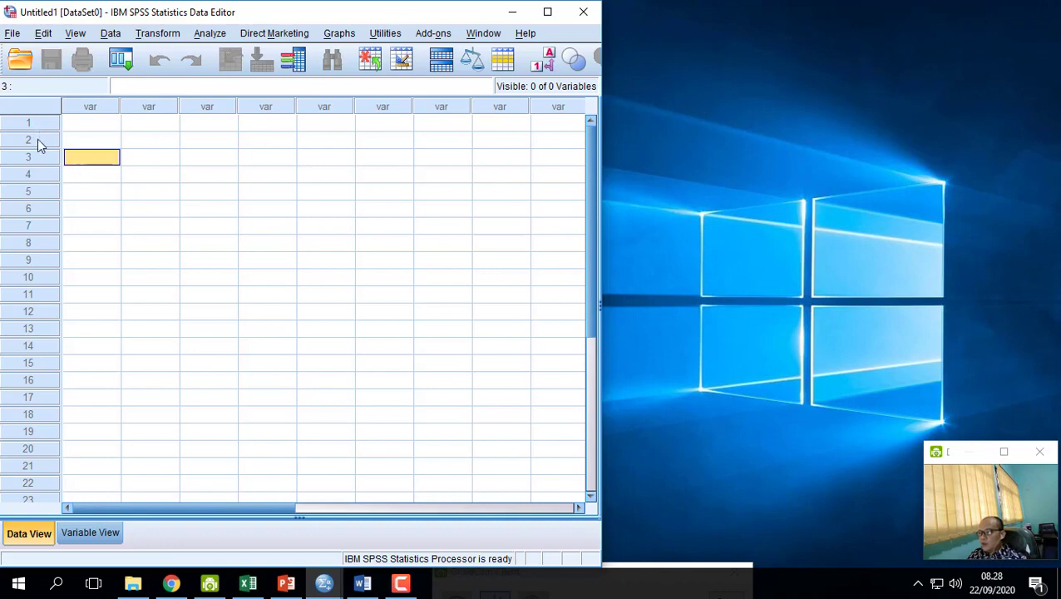
{"action": "left_click", "coordinate": [111, 129]}
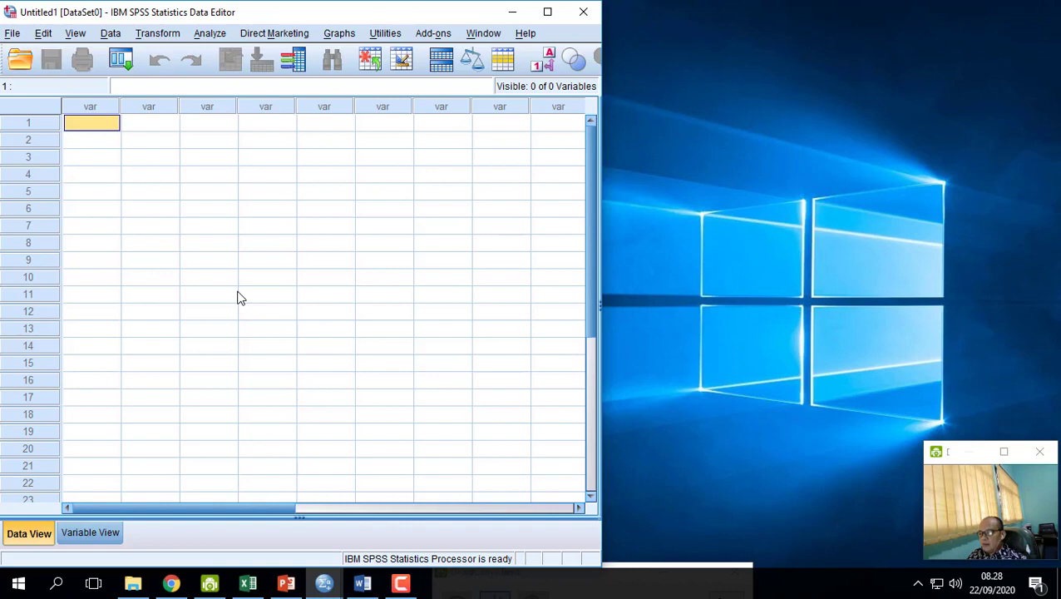
- Show the Variable View and place the Word document explaining its columns beside the SPSS window
{"action": "left_click", "coordinate": [90, 533]}
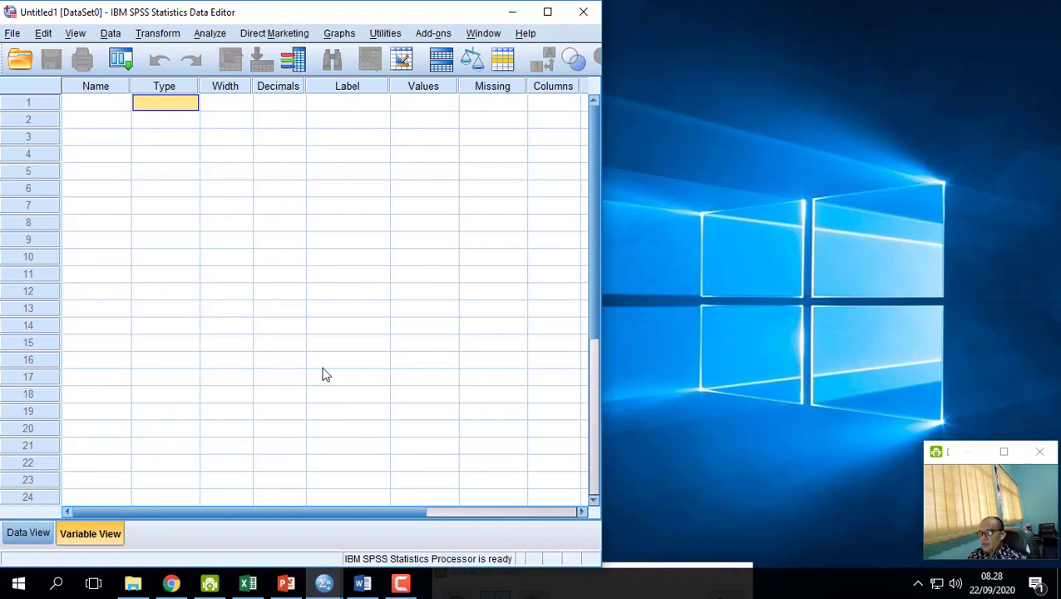
{"action": "left_click", "coordinate": [363, 583]}
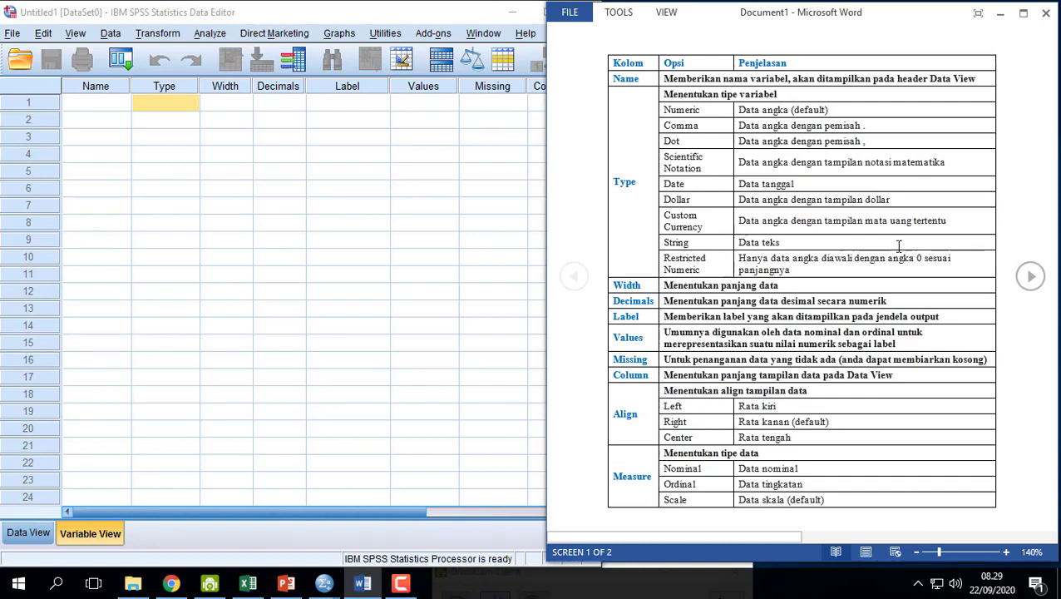
{"action": "left_click_drag", "start_coordinate": [717, 17], "coordinate": [772, 16]}
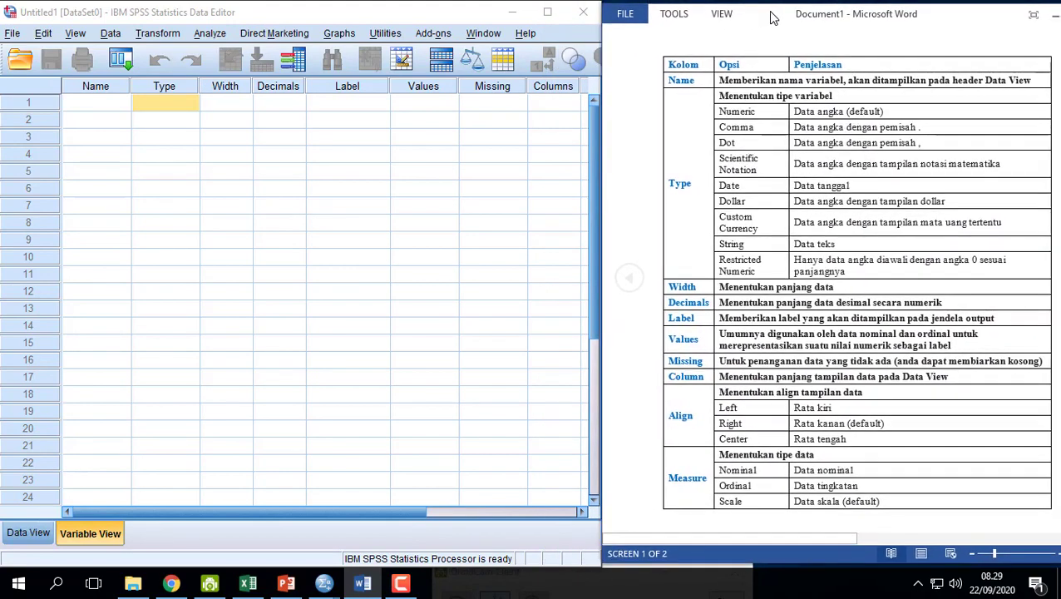
- Examine the first row's Name cell and the available variable types, cancelling the Variable Type dialog
{"action": "left_click", "coordinate": [101, 111]}
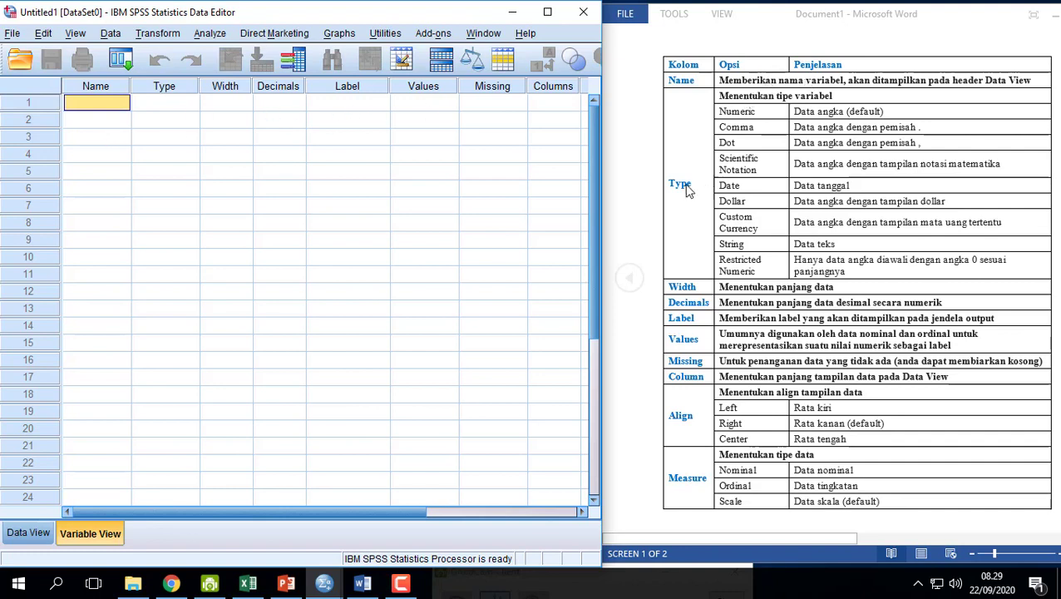
{"action": "left_click", "coordinate": [185, 92]}
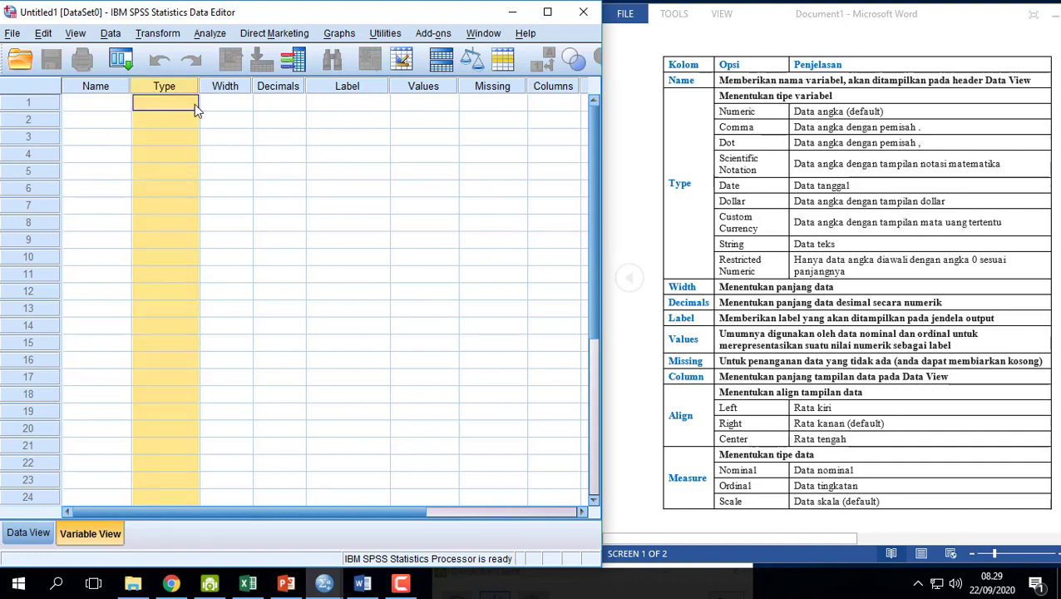
{"action": "left_click", "coordinate": [197, 89]}
{"action": "left_click", "coordinate": [192, 102]}
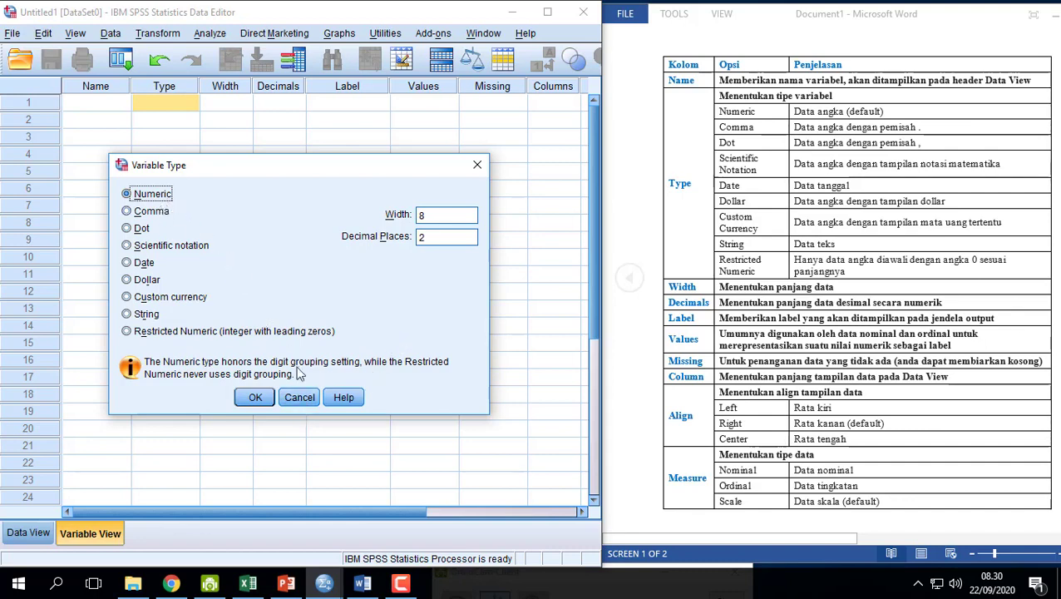
{"action": "left_click", "coordinate": [300, 397]}
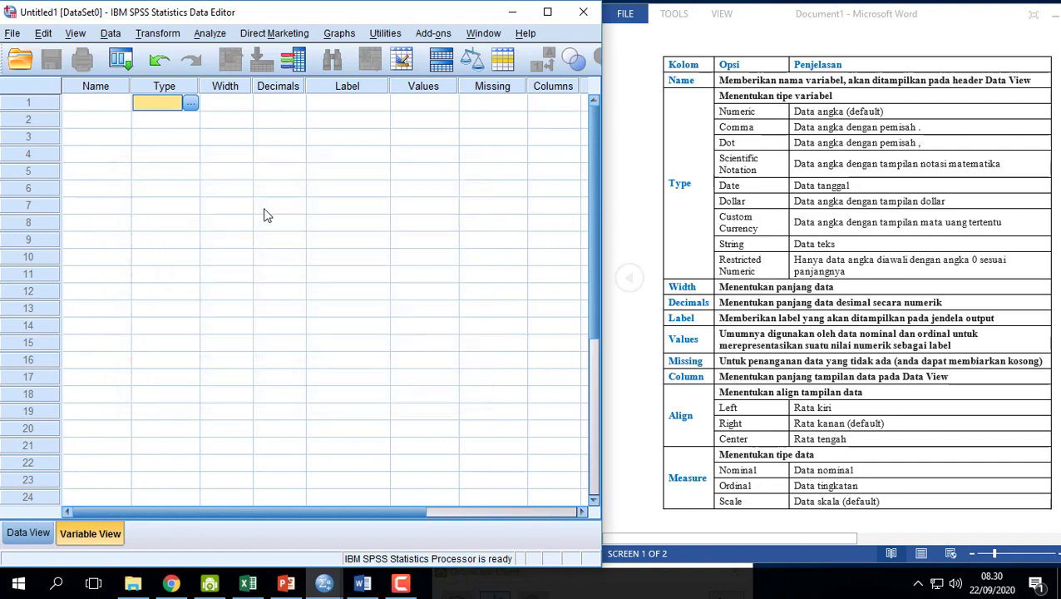
- Examine the Width, Decimals, Label and Values attributes of the first variable row
{"action": "left_click", "coordinate": [224, 88]}
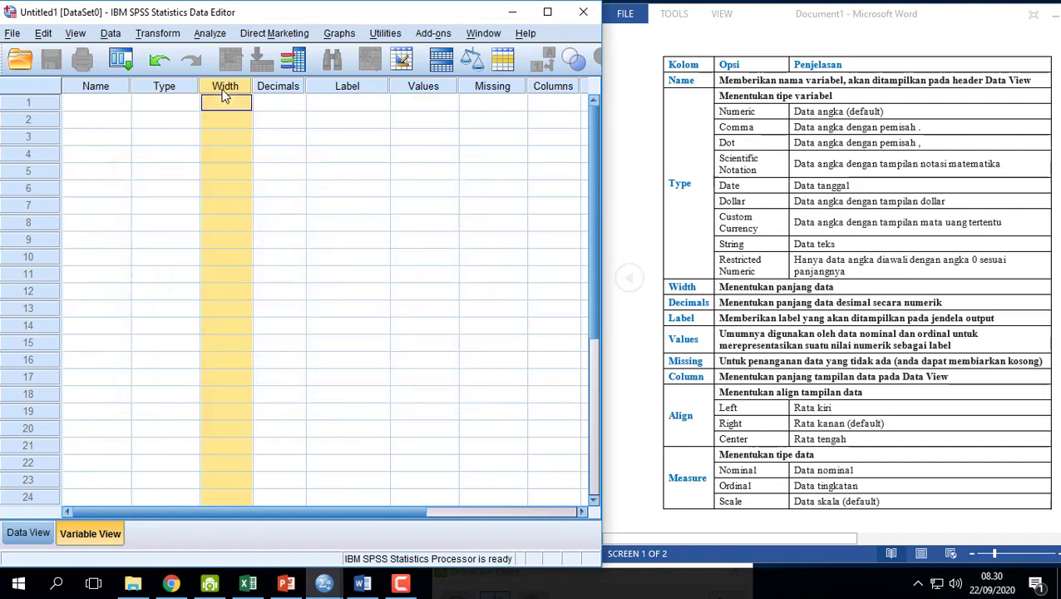
{"action": "left_click", "coordinate": [236, 104]}
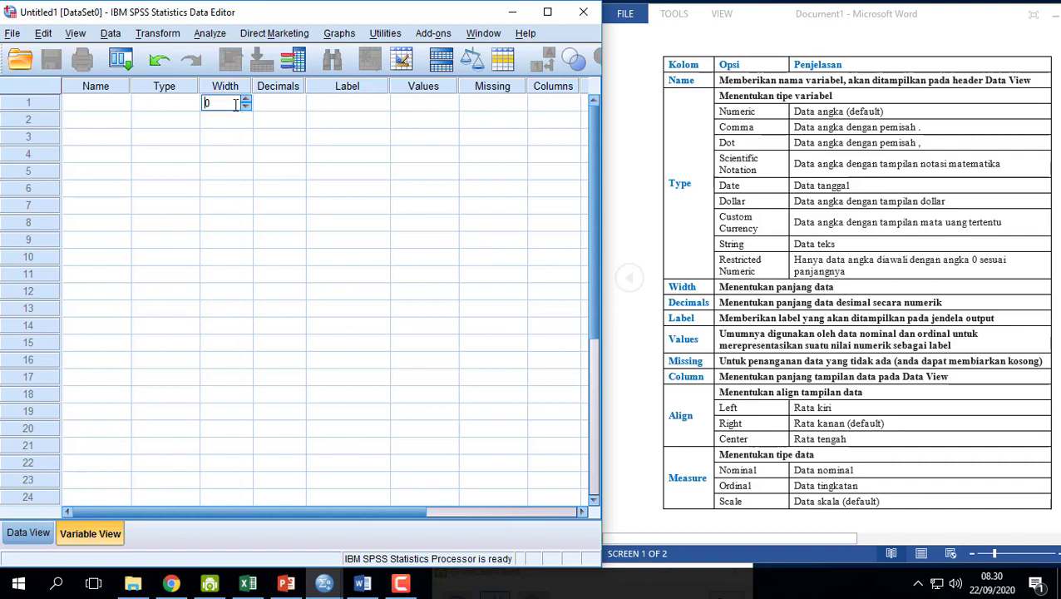
{"action": "left_click", "coordinate": [283, 104]}
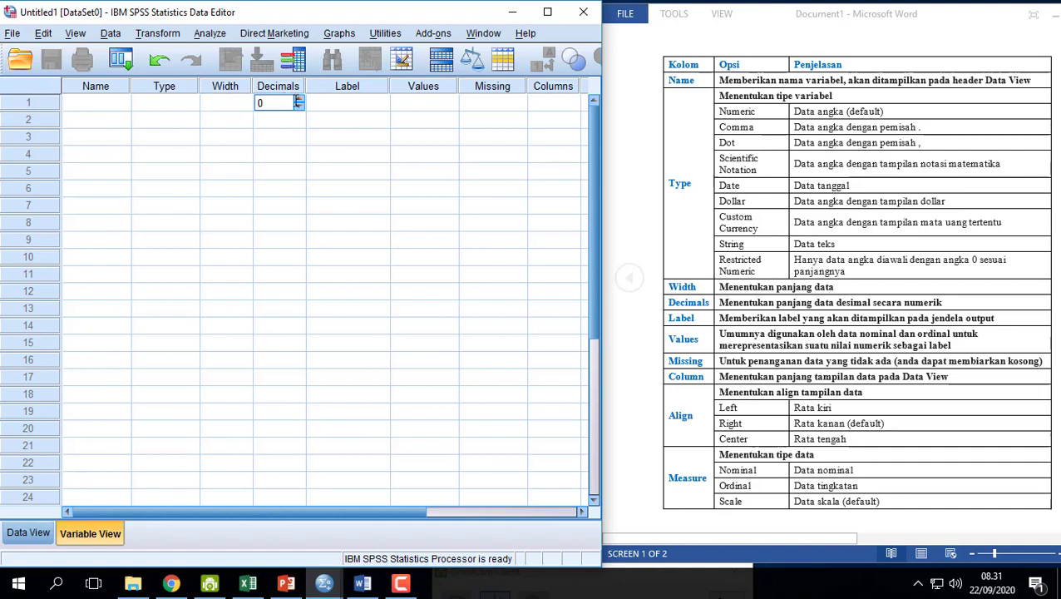
{"action": "left_click", "coordinate": [329, 107]}
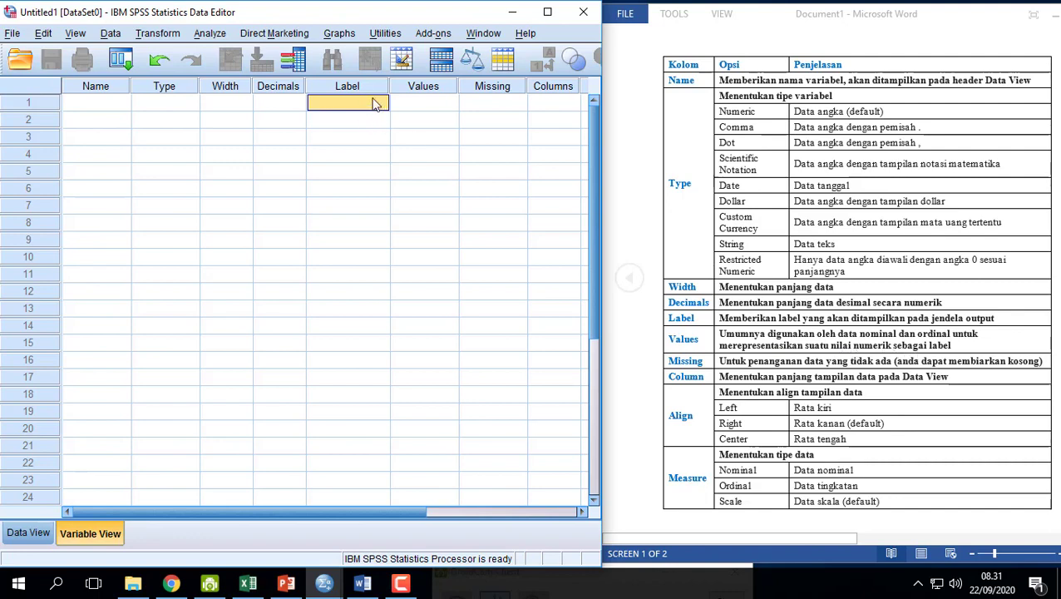
{"action": "left_click", "coordinate": [442, 90]}
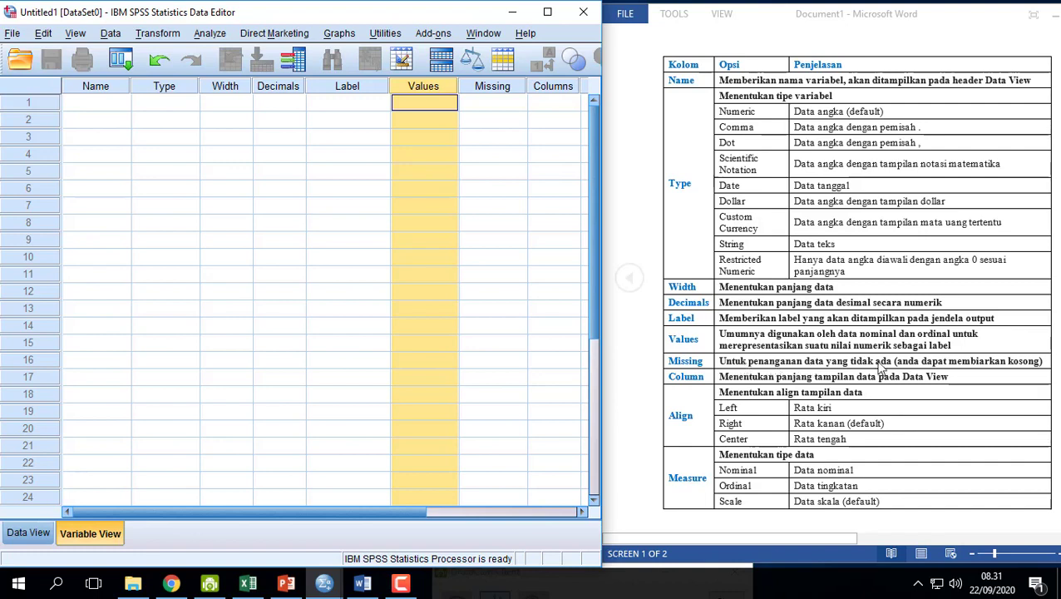
- Examine the remaining variable attributes from Missing to Role, including the alignment options in the first row
{"action": "left_click", "coordinate": [581, 513]}
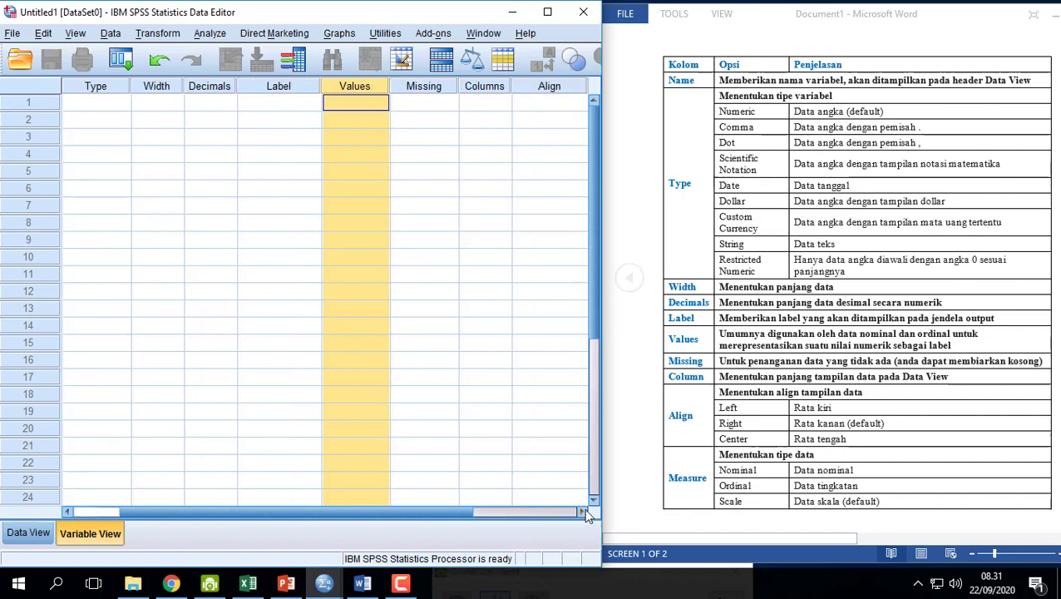
{"action": "left_click", "coordinate": [580, 513]}
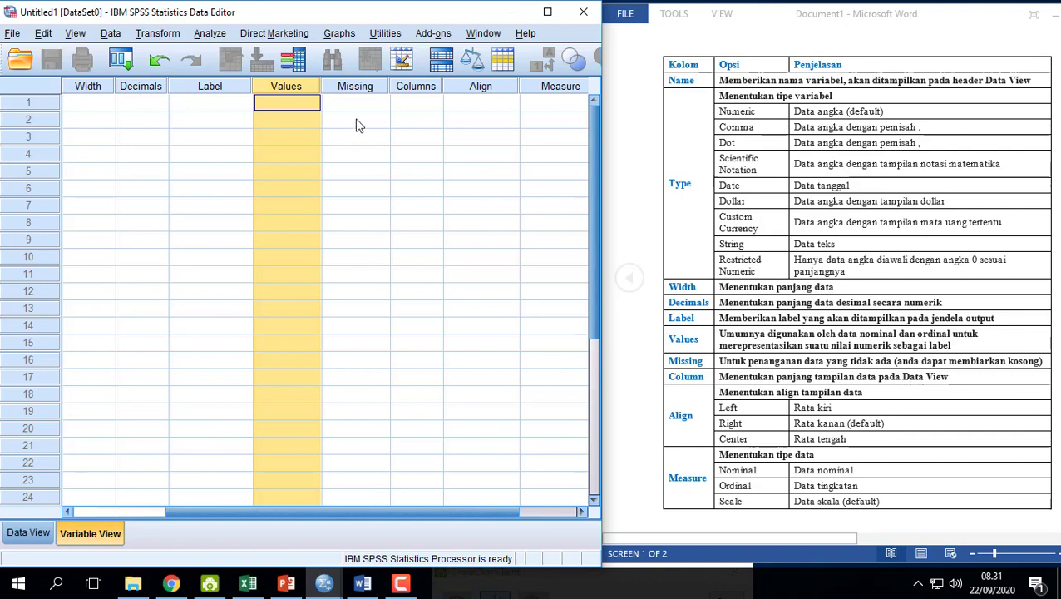
{"action": "left_click", "coordinate": [496, 106]}
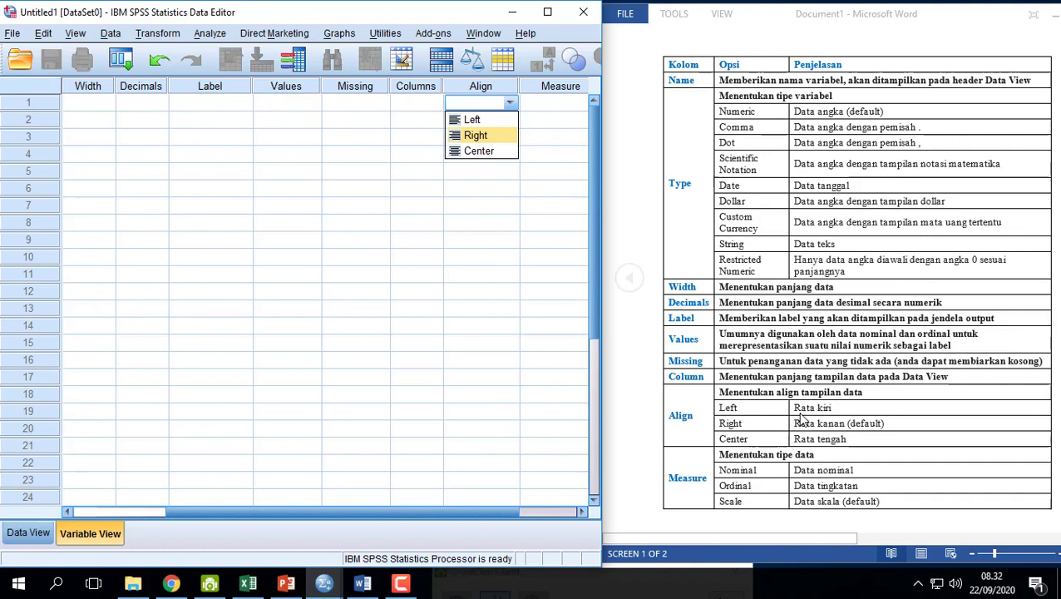
{"action": "left_click", "coordinate": [584, 513]}
{"action": "left_click", "coordinate": [585, 513]}
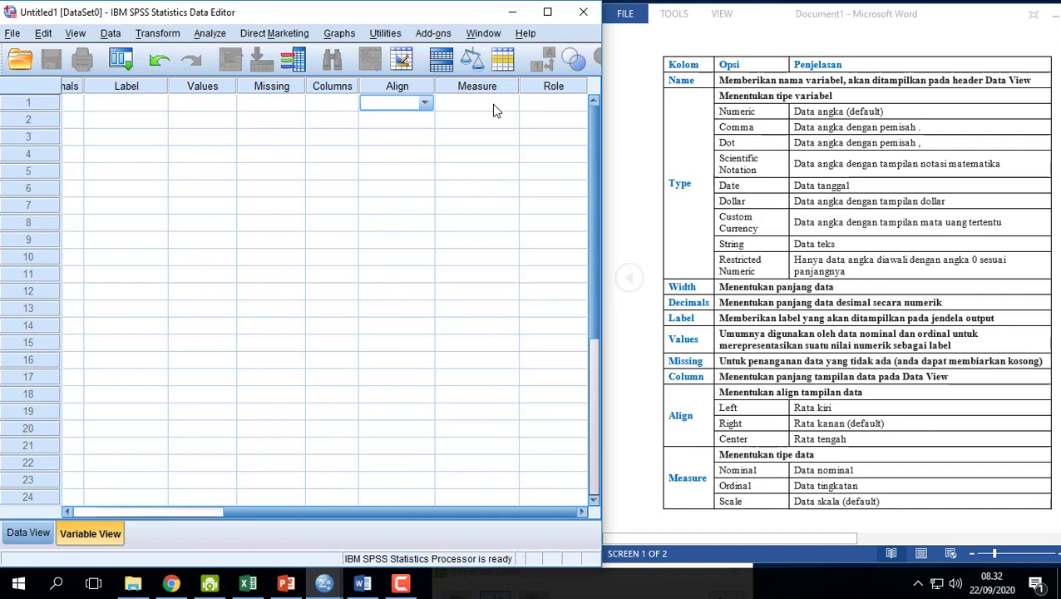
- Read the explanation of the Role options on the second screen of the Word document
{"action": "left_click", "coordinate": [995, 373]}
{"action": "scroll", "coordinate": [996, 374], "scroll_direction": "down", "scroll_amount": 1}
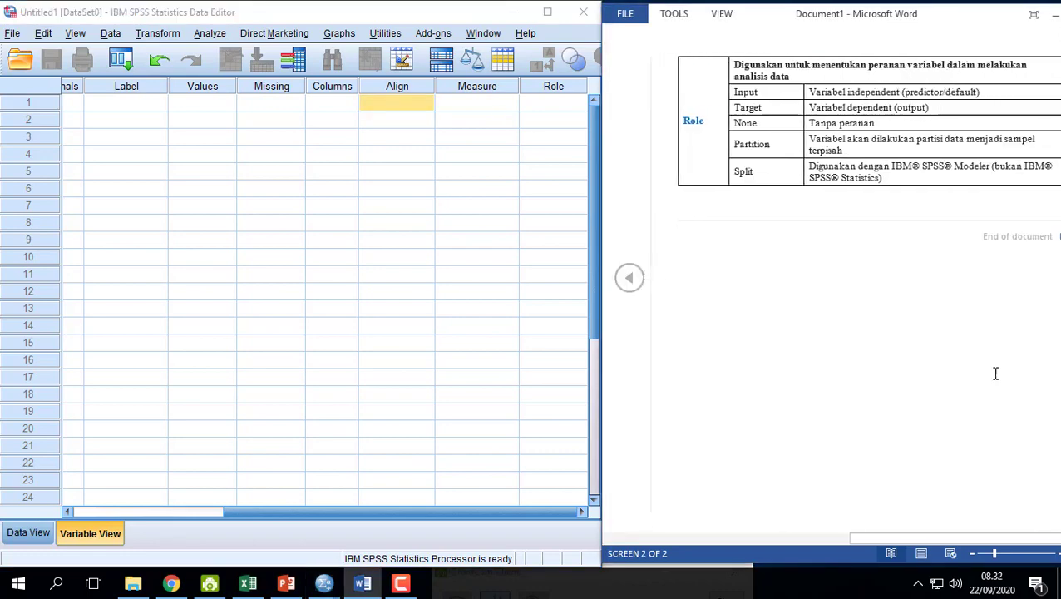
{"action": "scroll", "coordinate": [943, 364], "scroll_direction": "up", "scroll_amount": 1}
{"action": "scroll", "coordinate": [907, 374], "scroll_direction": "down", "scroll_amount": 1}
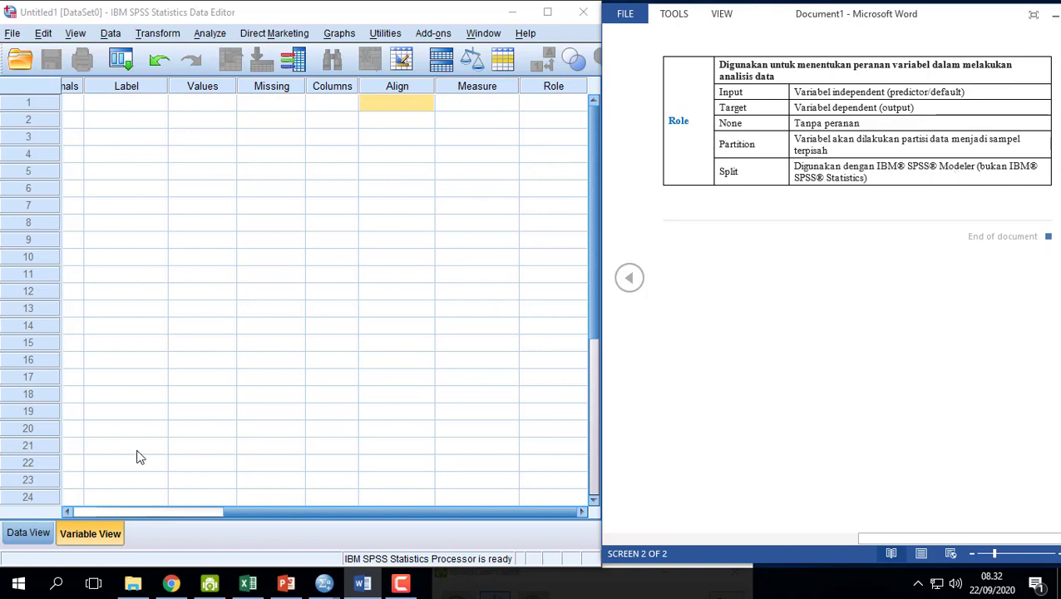
- Compare the Data View with the Variable View from its first column, ending in the Data View
{"action": "left_click", "coordinate": [46, 535]}
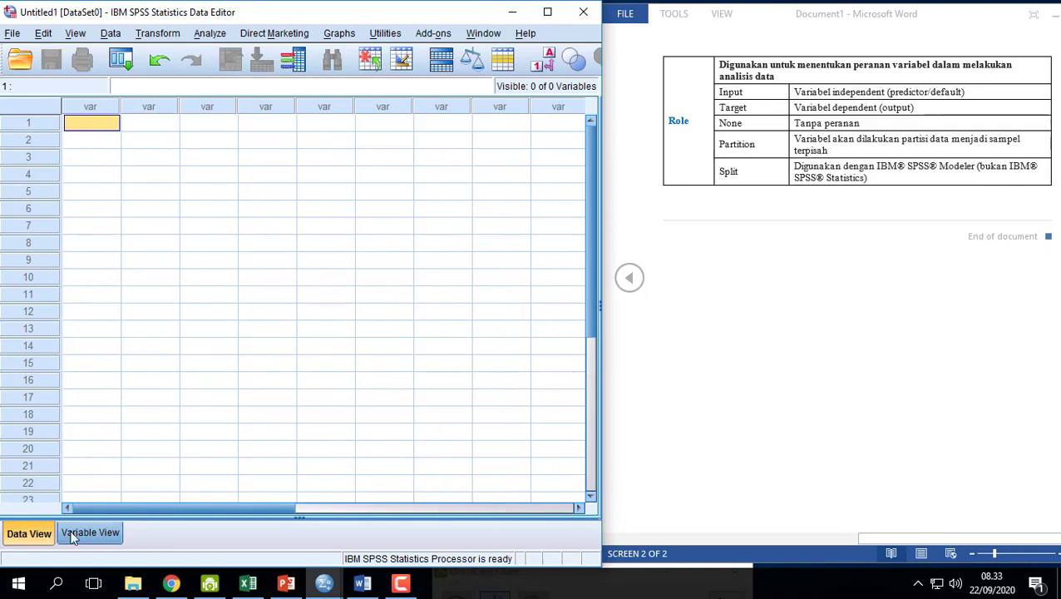
{"action": "left_click", "coordinate": [73, 537]}
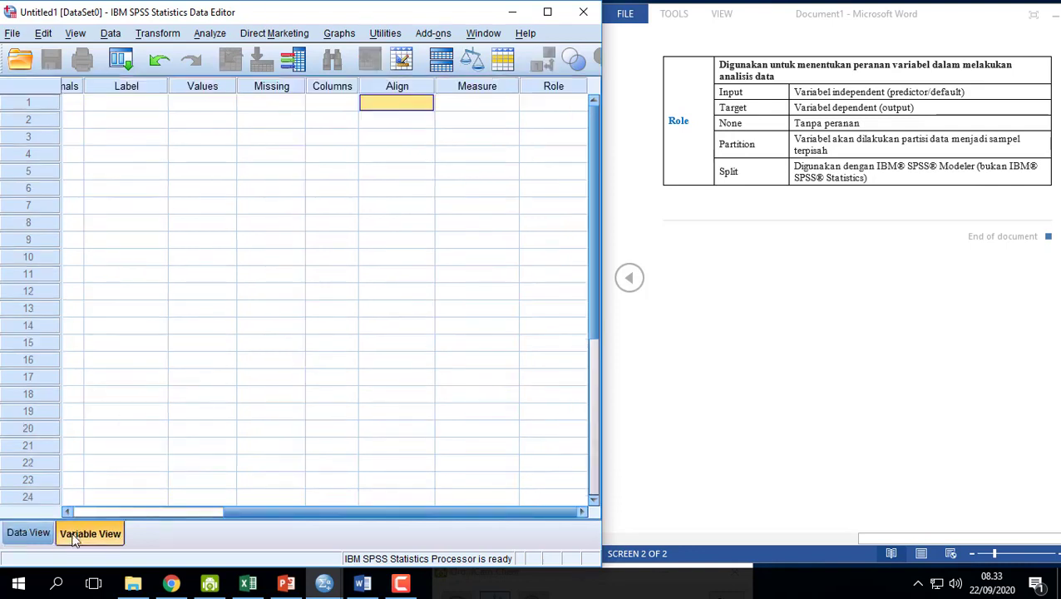
{"action": "left_click_drag", "start_coordinate": [242, 518], "coordinate": [73, 517]}
{"action": "left_click", "coordinate": [28, 534]}
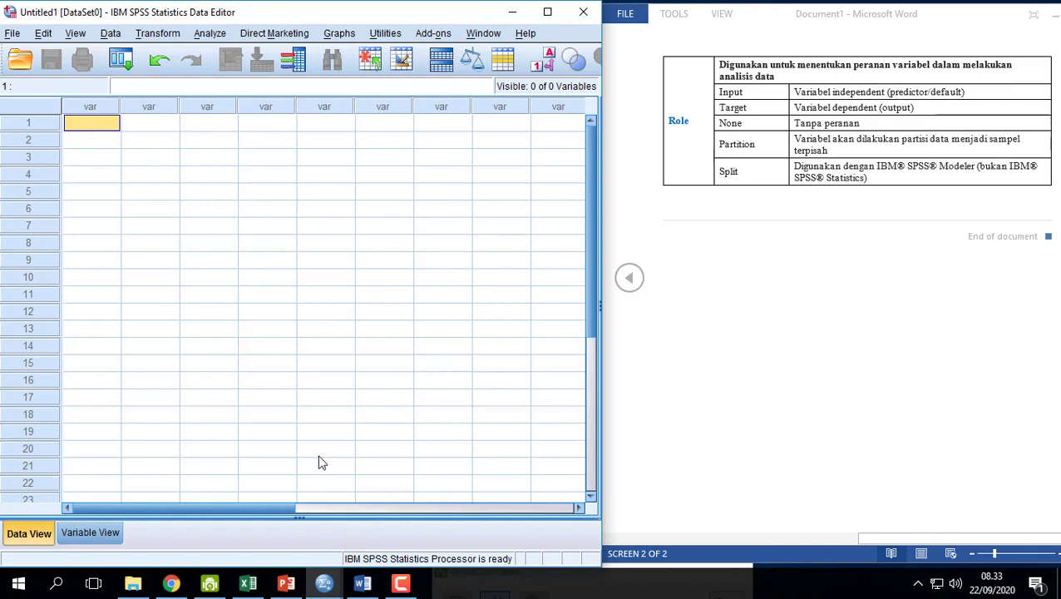
- Switch to the Data Hasil Penelitian workbook in Excel and examine the Id, X1, X2, X3, X4 and Y headings on Sheet2
{"action": "left_click", "coordinate": [247, 586]}
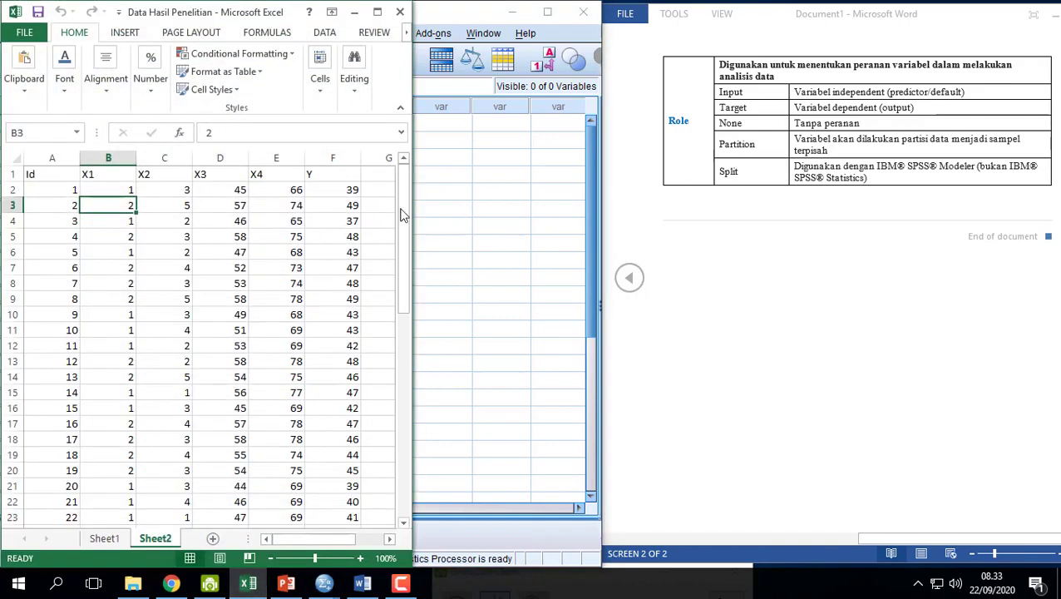
{"action": "left_click", "coordinate": [51, 174]}
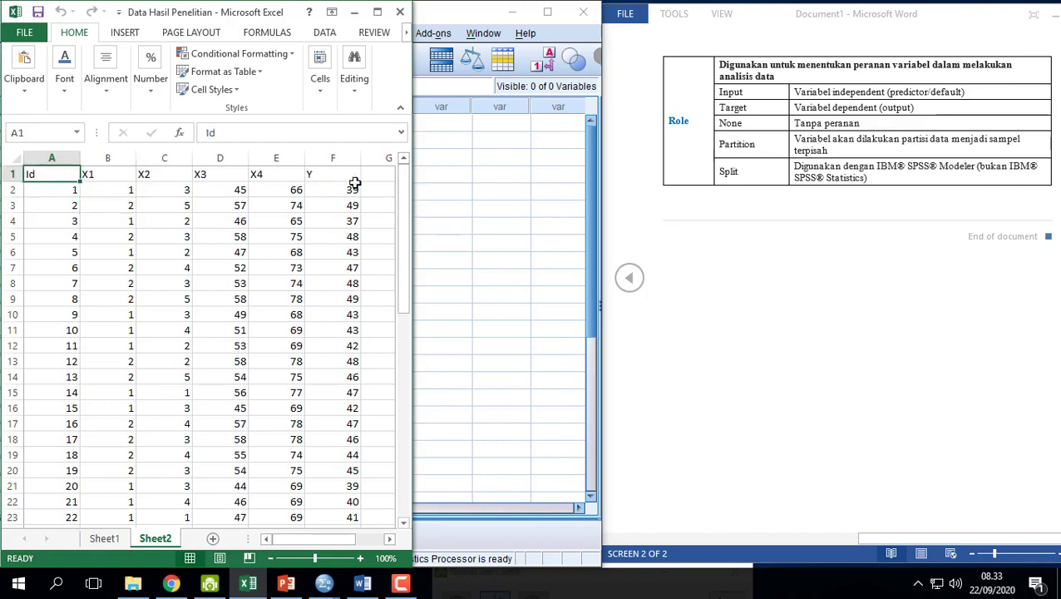
{"action": "left_click", "coordinate": [114, 177]}
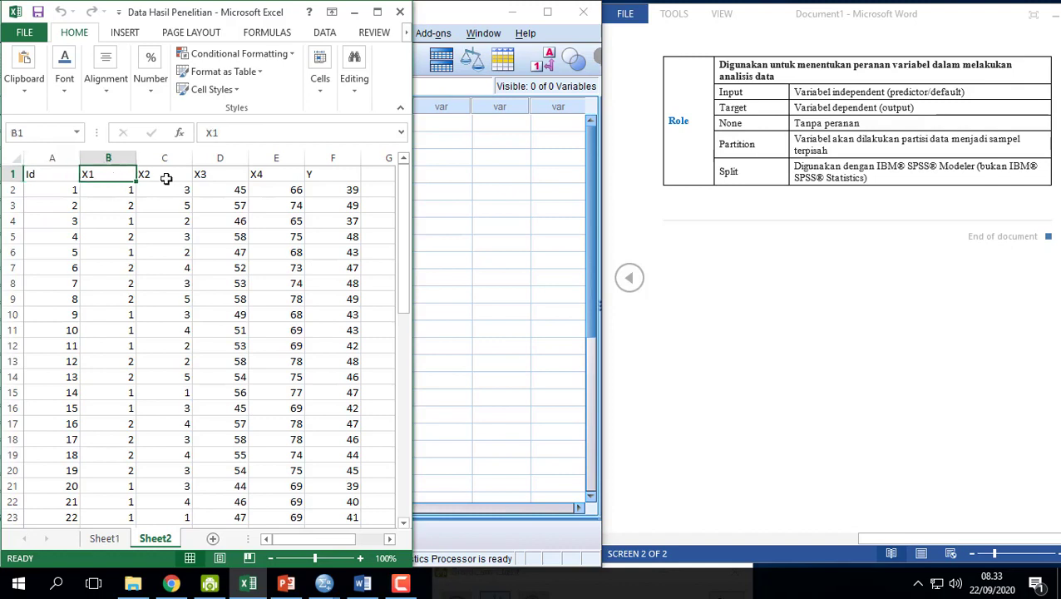
{"action": "left_click", "coordinate": [164, 177]}
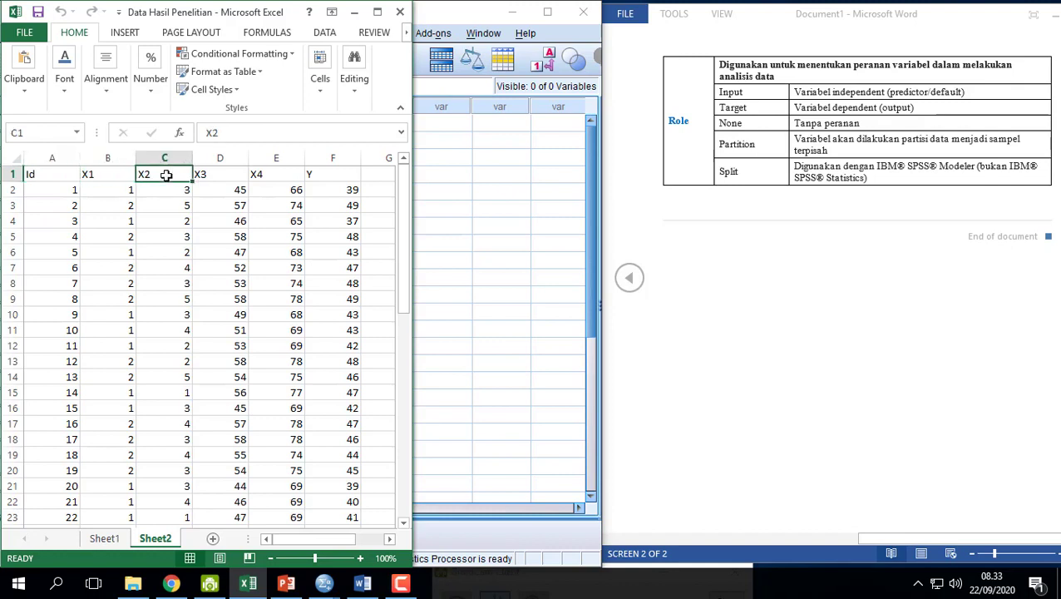
{"action": "left_click", "coordinate": [220, 177]}
{"action": "left_click", "coordinate": [264, 181]}
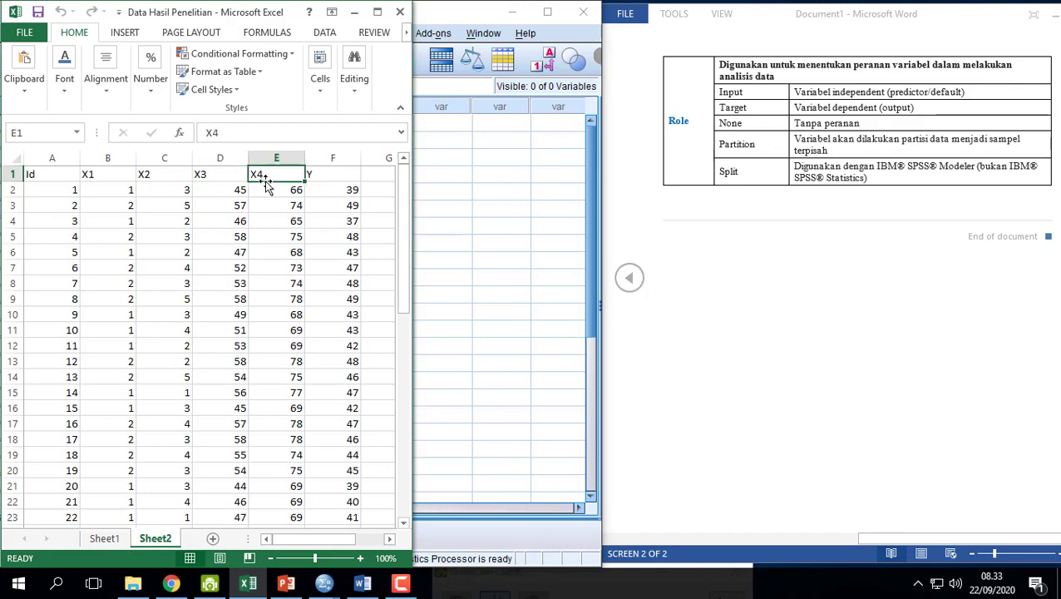
{"action": "left_click", "coordinate": [323, 177]}
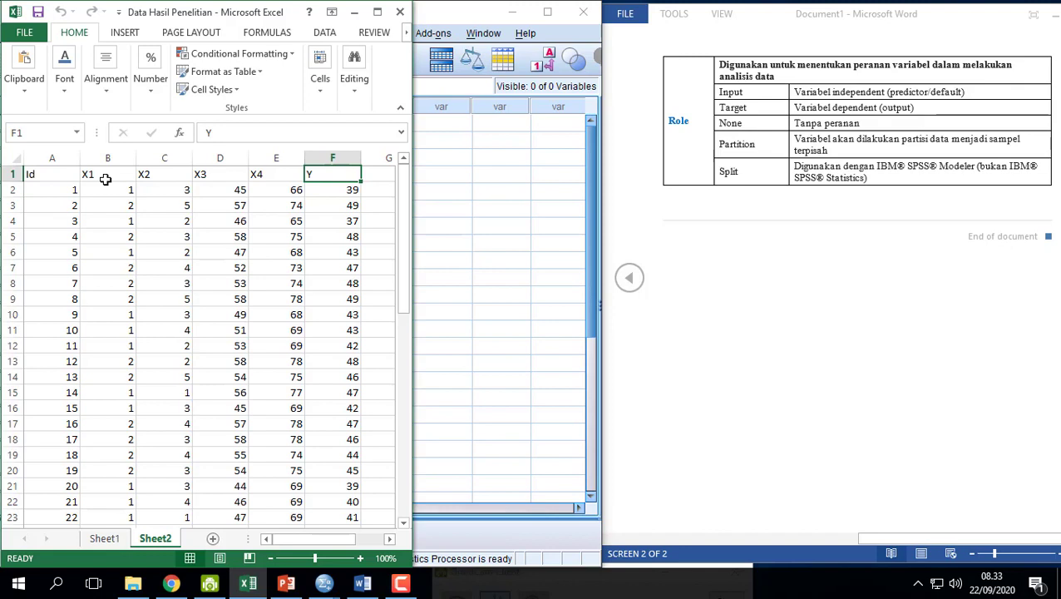
{"action": "left_click", "coordinate": [147, 176]}
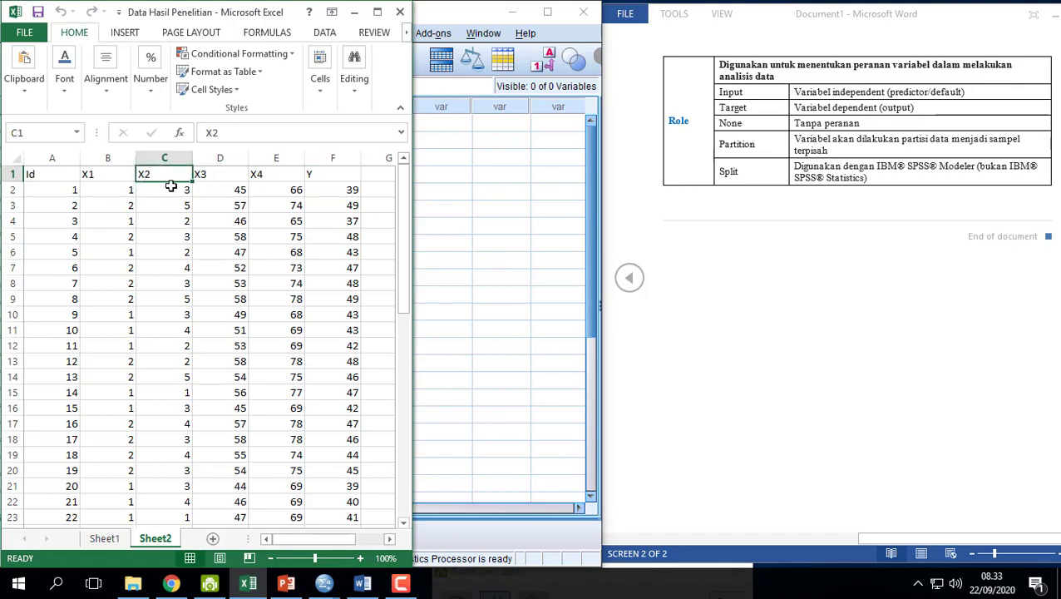
{"action": "left_click", "coordinate": [206, 175]}
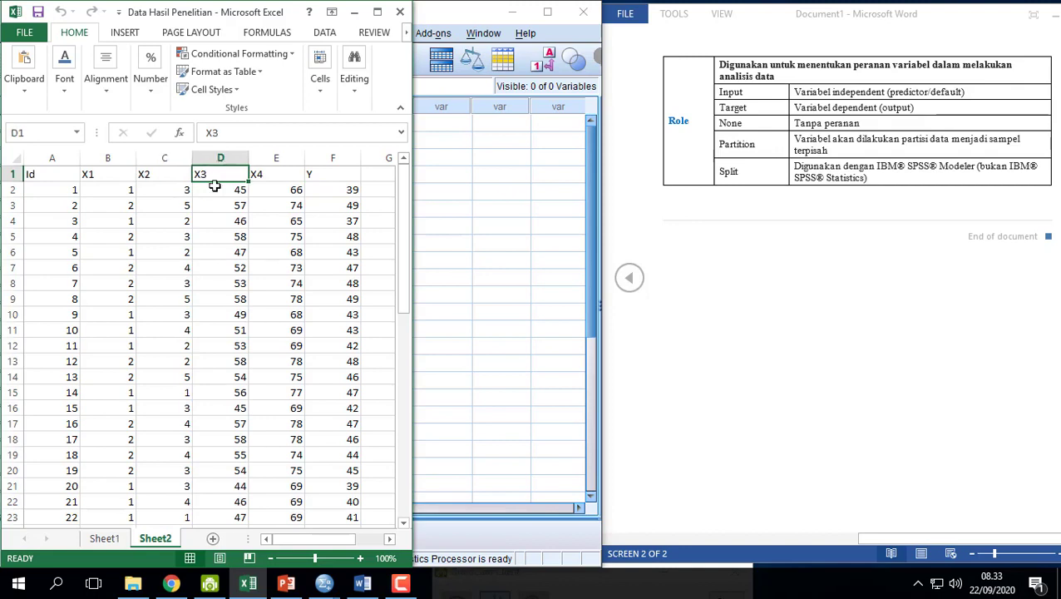
{"action": "left_click", "coordinate": [256, 174]}
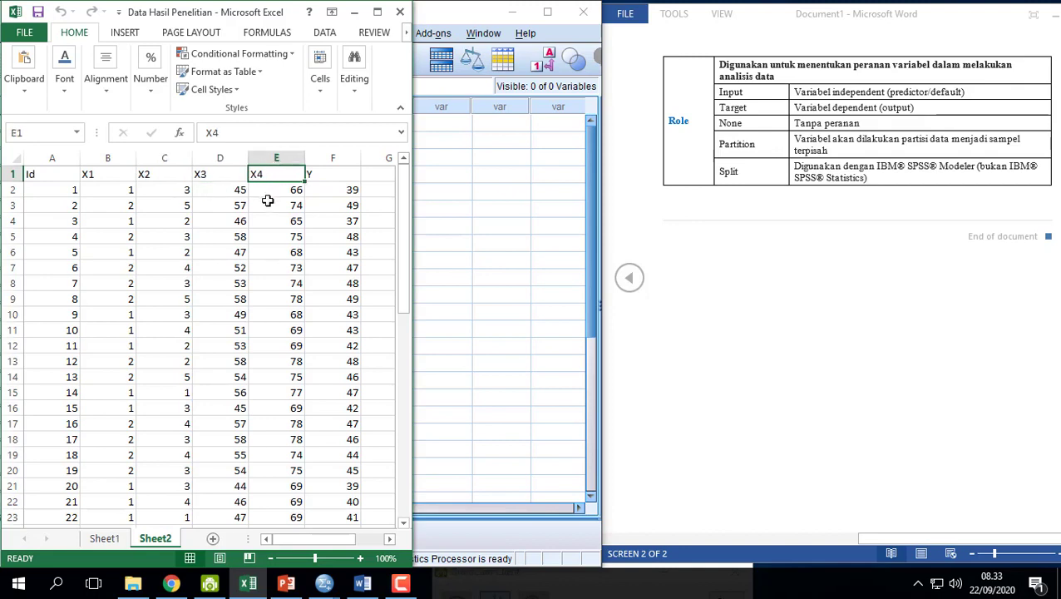
{"action": "left_click", "coordinate": [314, 185]}
{"action": "left_click", "coordinate": [317, 176]}
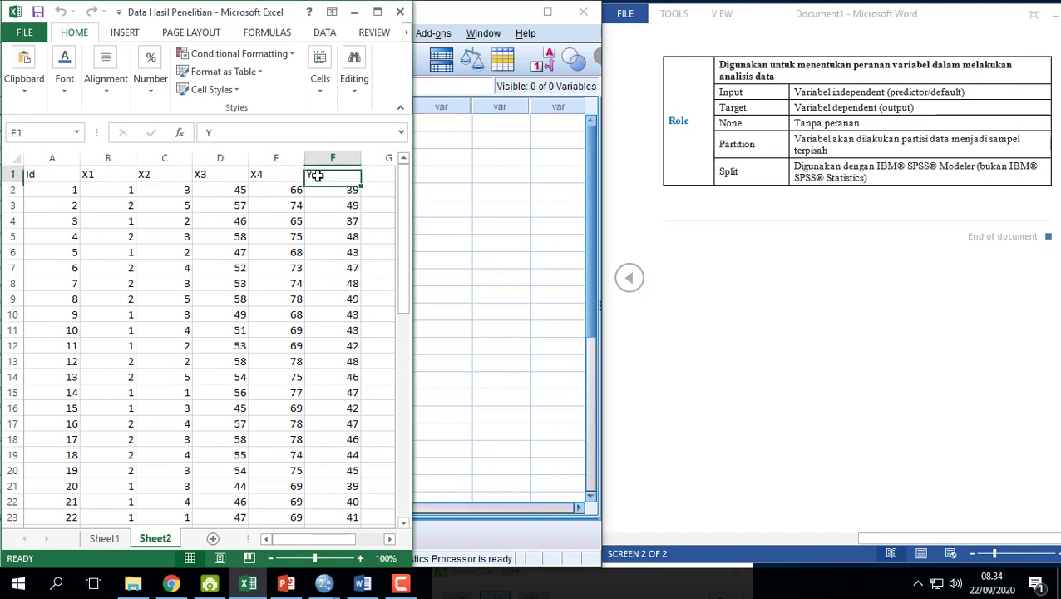
- Copy the research data in B2:F54 of Sheet2, covering columns X1 to Y without the headings and the Id column
{"action": "left_click", "coordinate": [107, 189]}
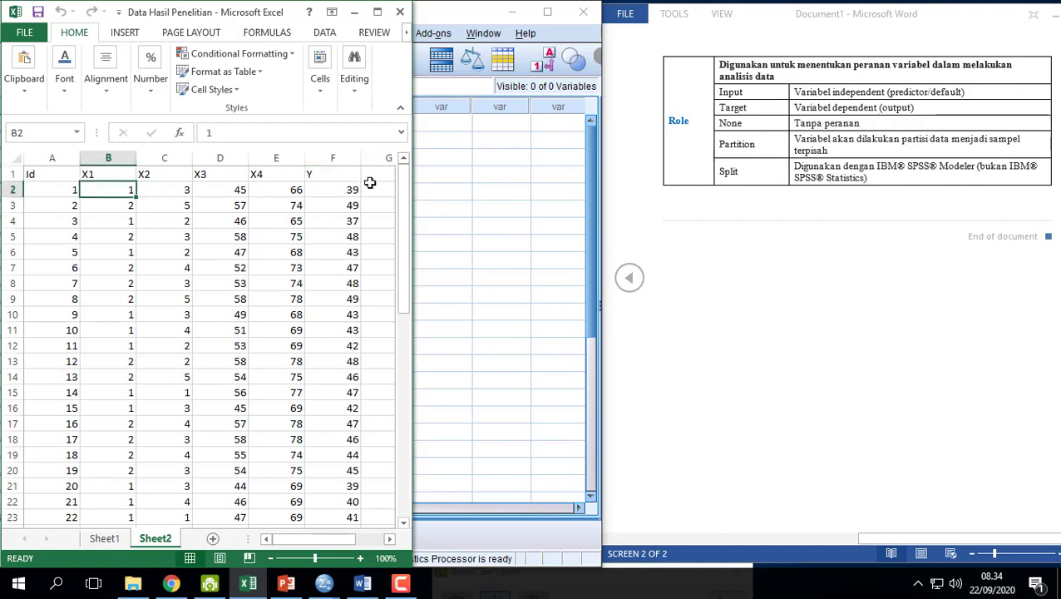
{"action": "key", "text": "shift+Down"}
{"action": "key", "text": "shift+Down"}
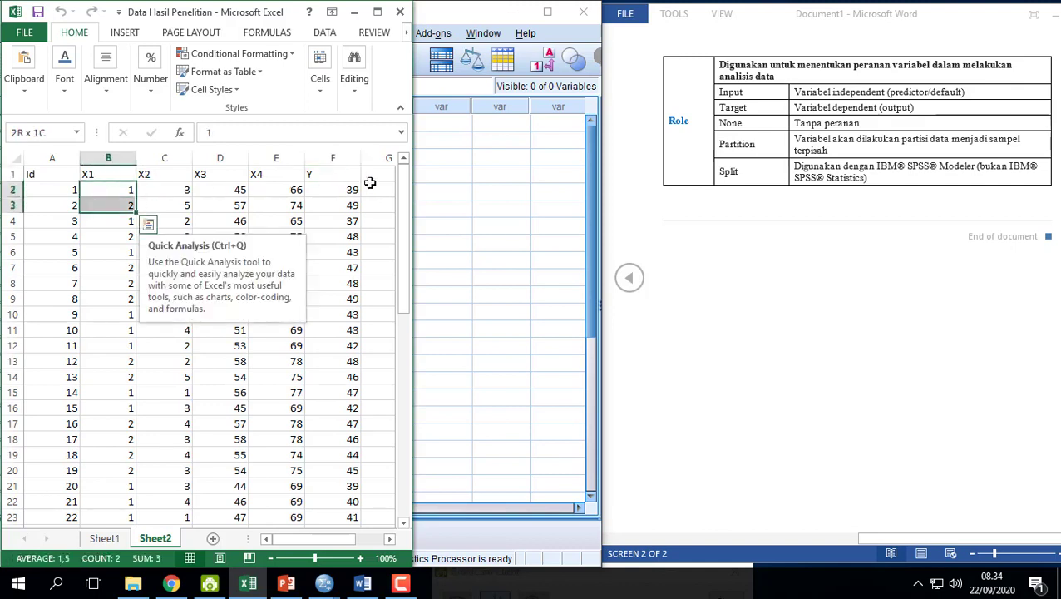
{"action": "key", "text": "Up"}
{"action": "key", "text": "Down"}
{"action": "key", "text": "shift+Down"}
{"action": "key", "text": "shift+Down"}
{"action": "key", "text": "shift+Down"}
{"action": "key", "text": "shift+Down"}
{"action": "key", "text": "shift+Down"}
{"action": "key", "text": "shift+Down"}
{"action": "key", "text": "shift+Down"}
{"action": "key", "text": "shift+Down"}
{"action": "key", "text": "shift+Down"}
{"action": "key", "text": "shift+Down"}
{"action": "key", "text": "shift+Down"}
{"action": "key", "text": "shift+Down"}
{"action": "key", "text": "shift+Down"}
{"action": "key", "text": "shift+Down"}
{"action": "key", "text": "shift+Down"}
{"action": "key", "text": "shift+Down"}
{"action": "key", "text": "shift+Down"}
{"action": "key", "text": "shift+Down"}
{"action": "key", "text": "shift+Down"}
{"action": "key", "text": "shift+Down"}
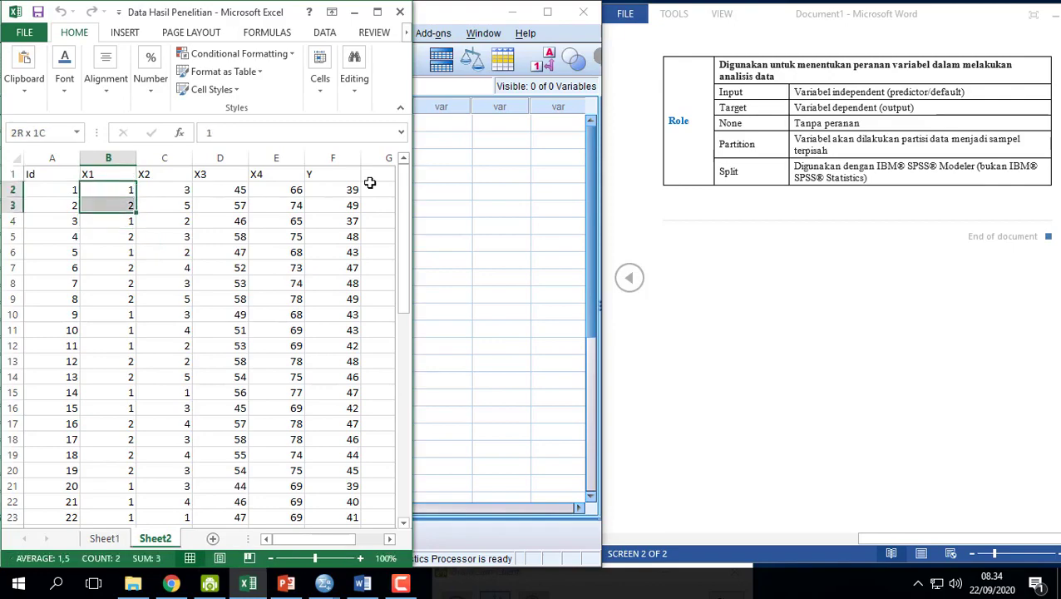
{"action": "key", "text": "shift+Down"}
{"action": "key", "text": "shift+Down"}
{"action": "key", "text": "shift+Down"}
{"action": "key", "text": "shift+Down"}
{"action": "key", "text": "shift+Down"}
{"action": "key", "text": "shift+Down"}
{"action": "key", "text": "shift+Down"}
{"action": "key", "text": "shift+Down"}
{"action": "key", "text": "shift+Down"}
{"action": "key", "text": "shift+Down"}
{"action": "key", "text": "shift+Down"}
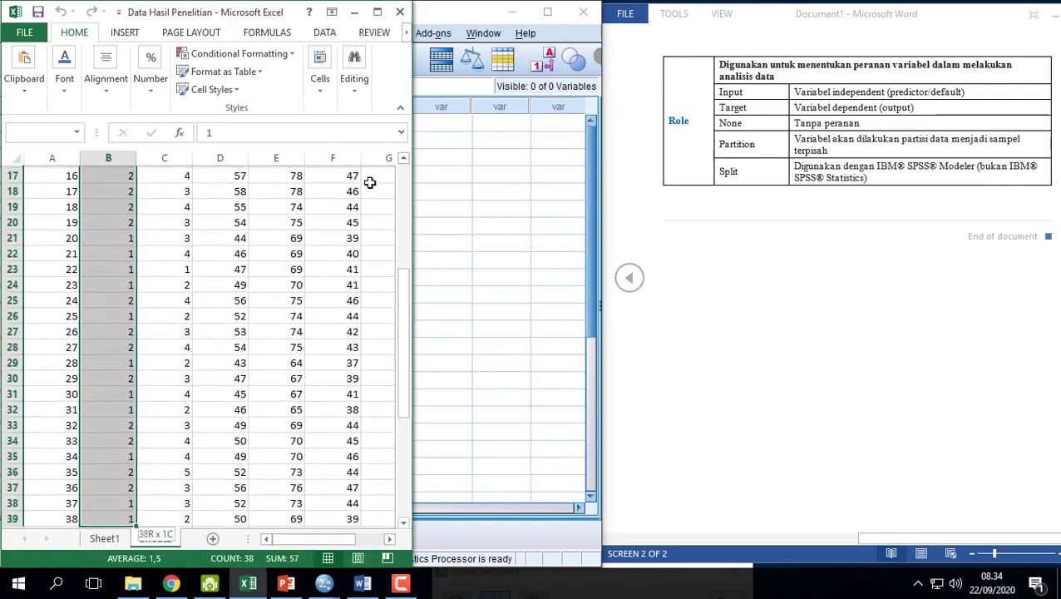
{"action": "key", "text": "shift+Down"}
{"action": "key", "text": "shift+Down"}
{"action": "key", "text": "shift+Down"}
{"action": "key", "text": "shift+Down"}
{"action": "key", "text": "shift+Down"}
{"action": "key", "text": "shift+Down"}
{"action": "key", "text": "shift+Down"}
{"action": "key", "text": "shift+Down"}
{"action": "key", "text": "shift+Down"}
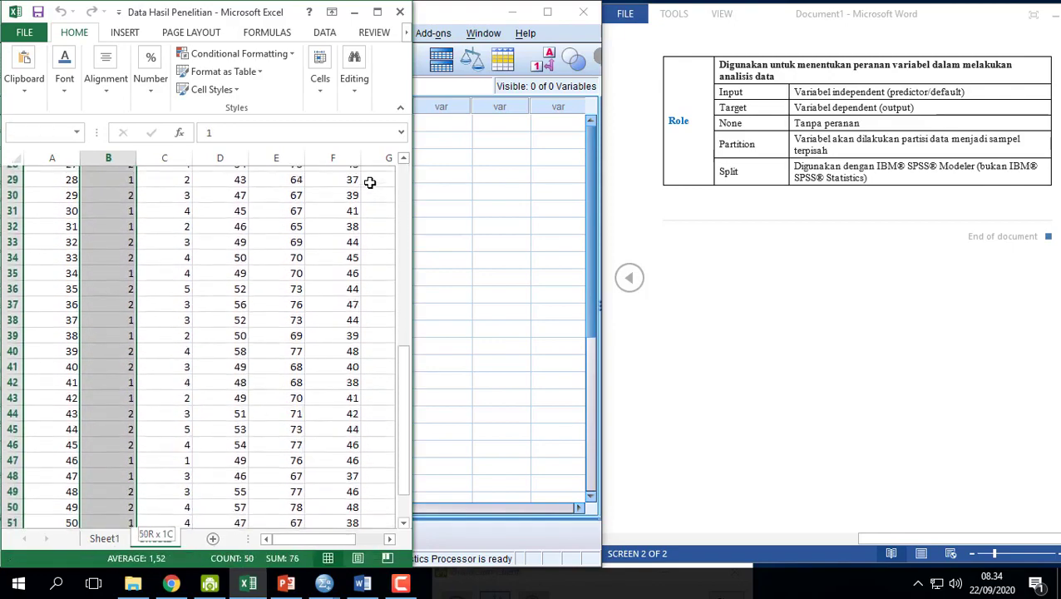
{"action": "key", "text": "shift+Up"}
{"action": "key", "text": "shift+Up"}
{"action": "key", "text": "shift+Up"}
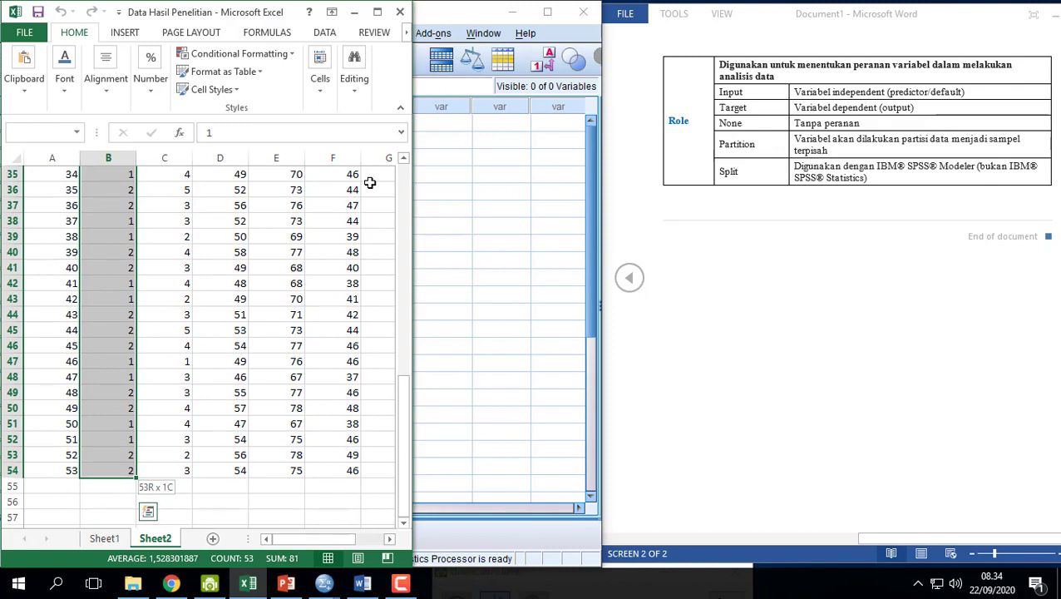
{"action": "key", "text": "shift+Right"}
{"action": "key", "text": "shift+Right"}
{"action": "key", "text": "shift+Right"}
{"action": "key", "text": "shift+Right"}
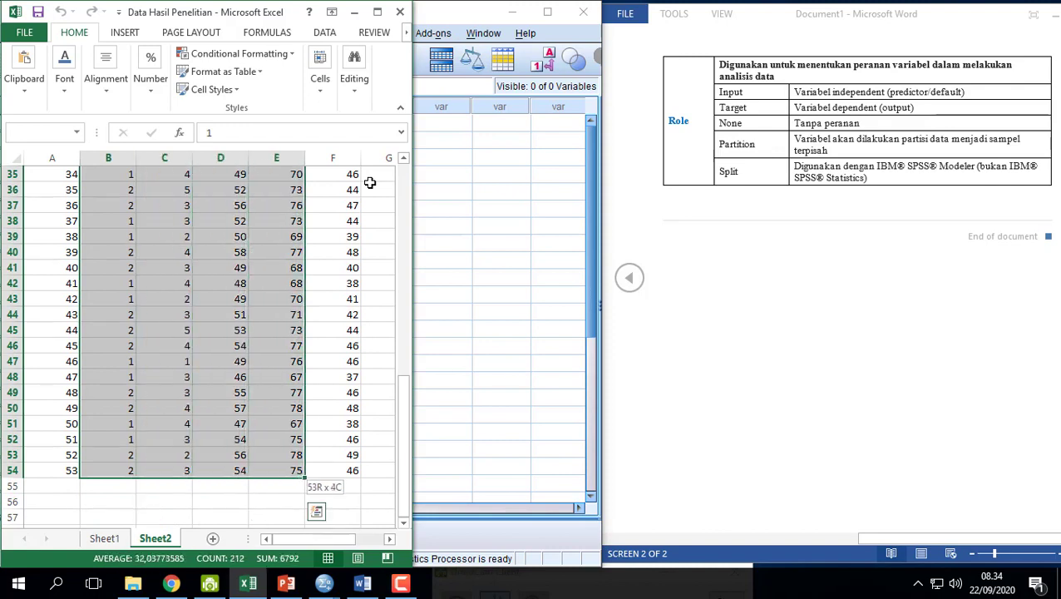
{"action": "scroll", "coordinate": [370, 182], "scroll_direction": "right", "scroll_amount": 1}
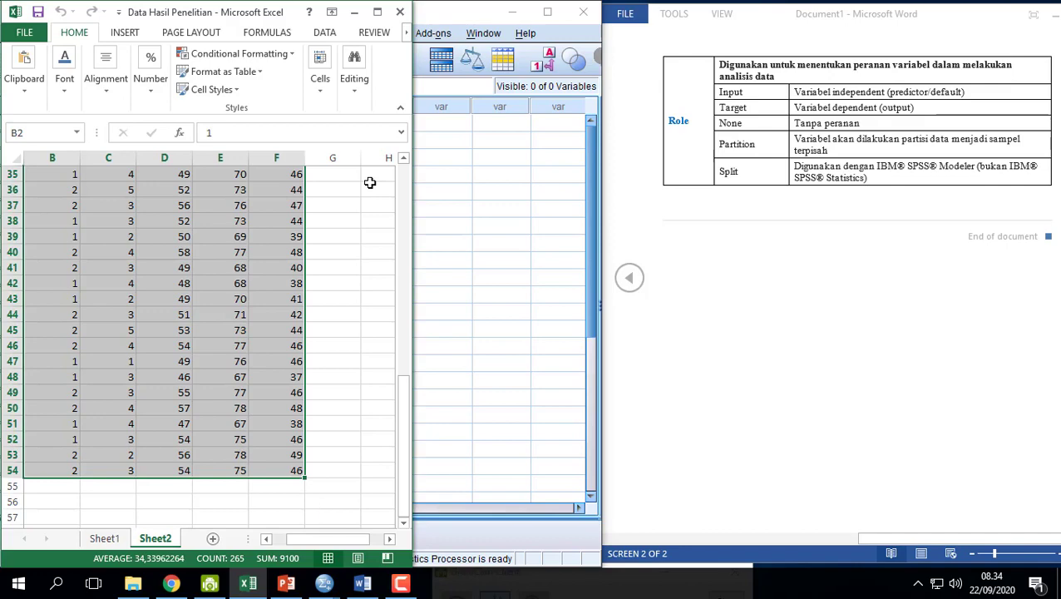
{"action": "scroll", "coordinate": [370, 182], "scroll_direction": "up", "scroll_amount": 11}
{"action": "key", "text": "ctrl+c"}
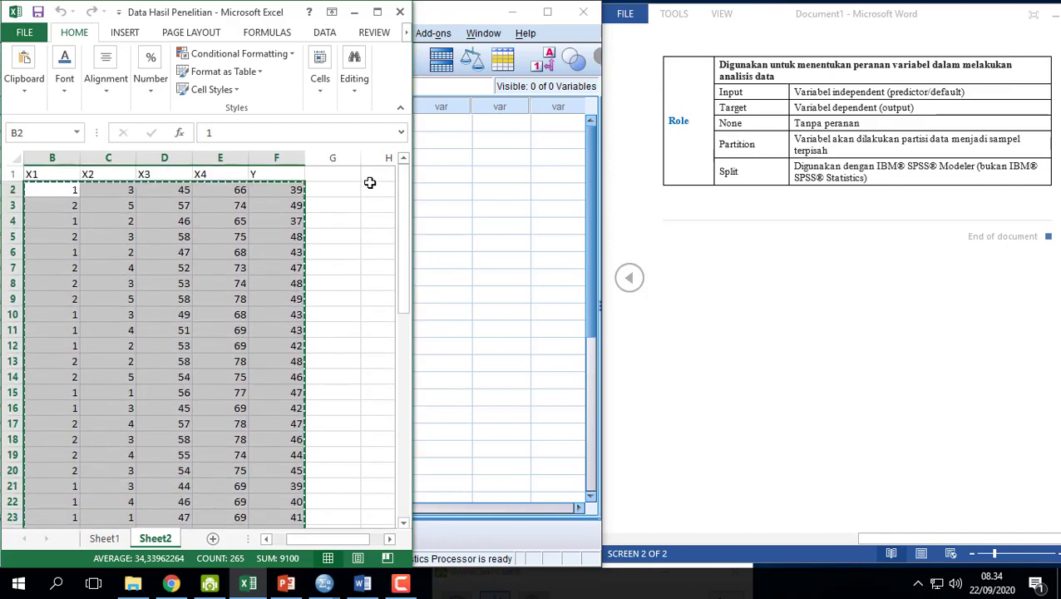
- Switch to the SPSS Data Editor, paste the copied data from the first cell of the Data View and look through the pasted cases
{"action": "left_click", "coordinate": [491, 140]}
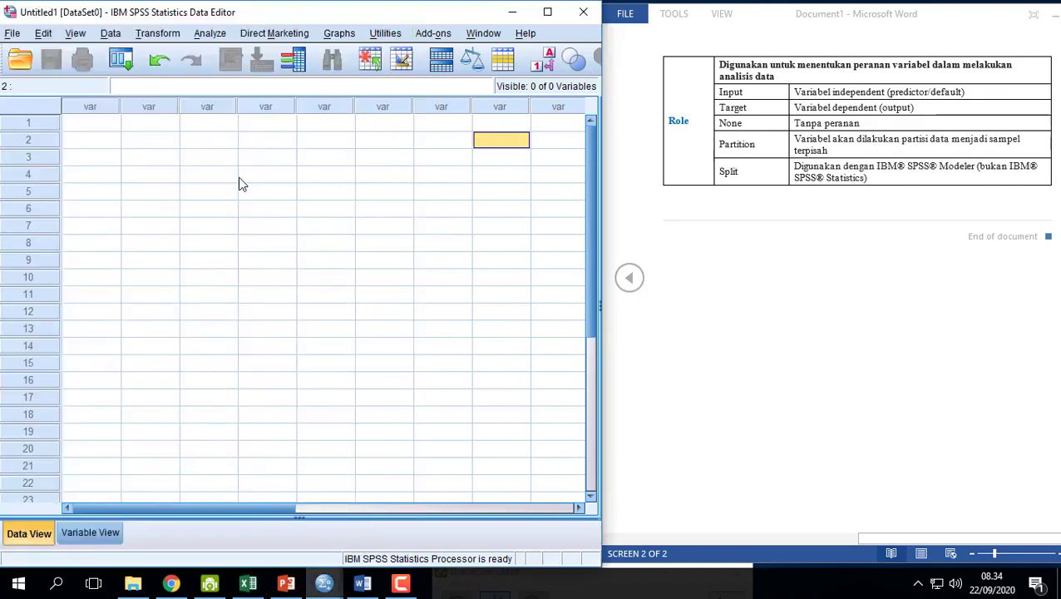
{"action": "left_click", "coordinate": [98, 124]}
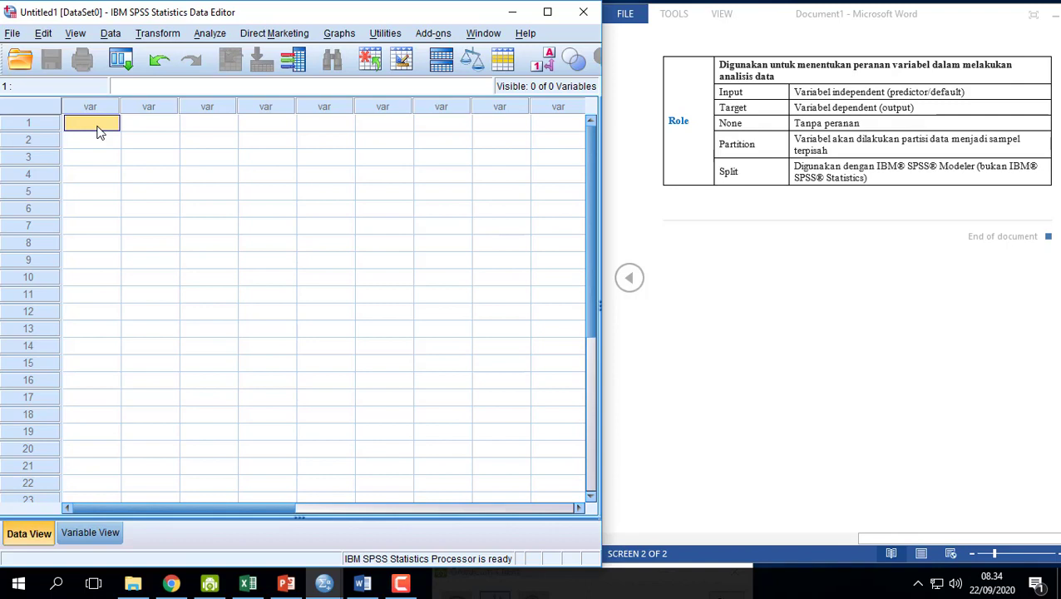
{"action": "left_click", "coordinate": [43, 34]}
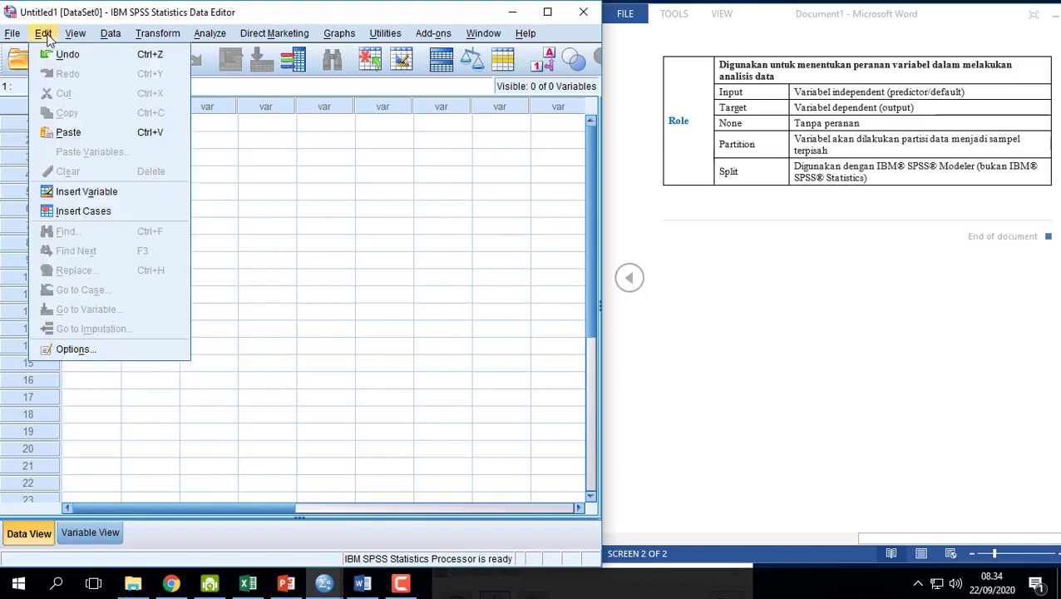
{"action": "left_click", "coordinate": [68, 132]}
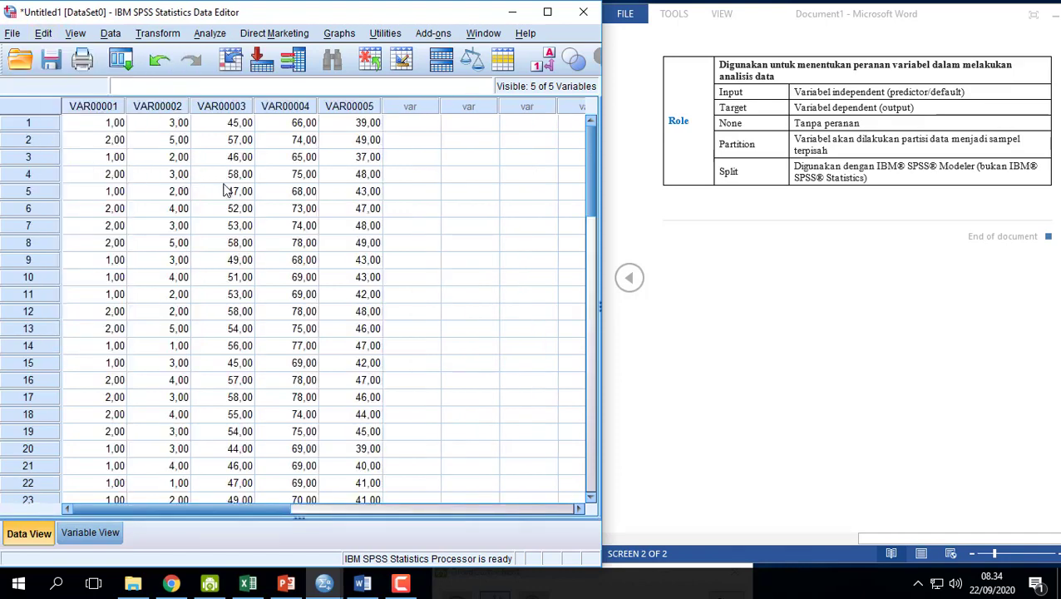
{"action": "scroll", "coordinate": [250, 216], "scroll_direction": "down", "scroll_amount": 7}
{"action": "scroll", "coordinate": [255, 226], "scroll_direction": "down", "scroll_amount": 4}
{"action": "scroll", "coordinate": [256, 226], "scroll_direction": "up", "scroll_amount": 11}
- Switch to the Word document, change it to Print Layout and minimize its window
{"action": "left_click", "coordinate": [1053, 27]}
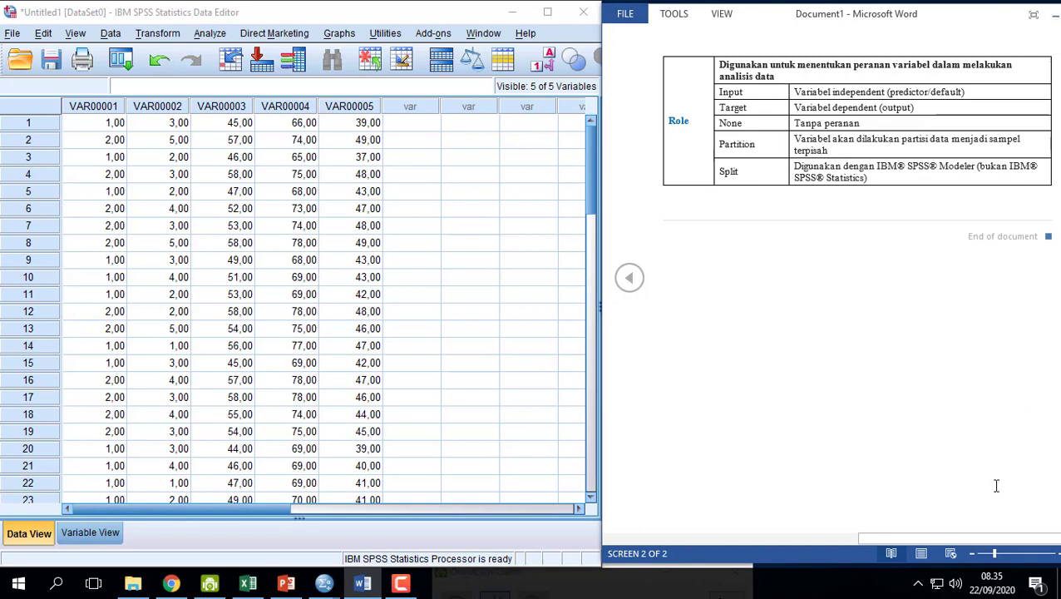
{"action": "left_click", "coordinate": [921, 553]}
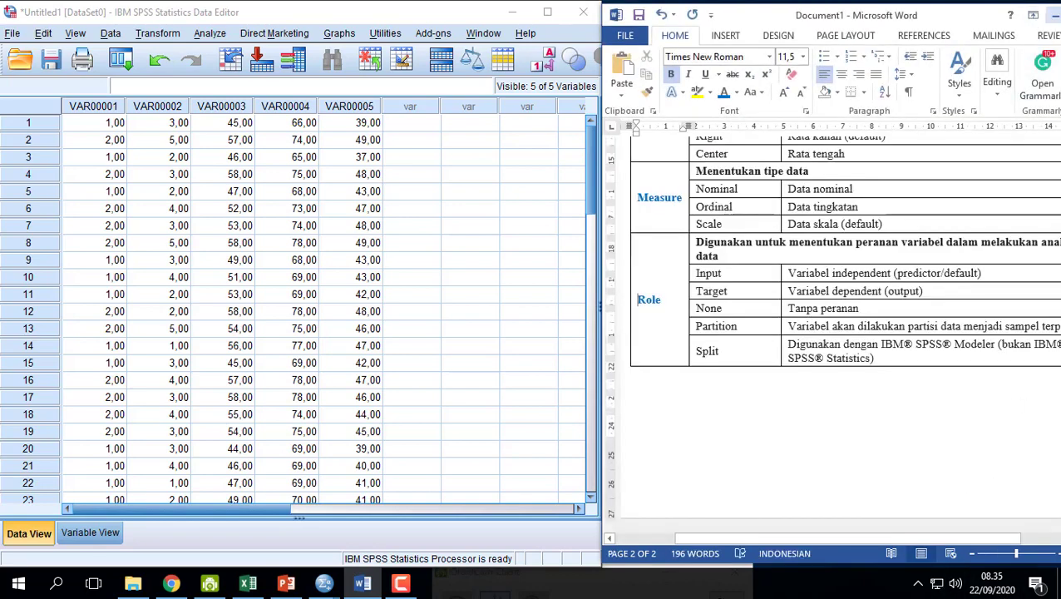
{"action": "left_click", "coordinate": [1053, 15]}
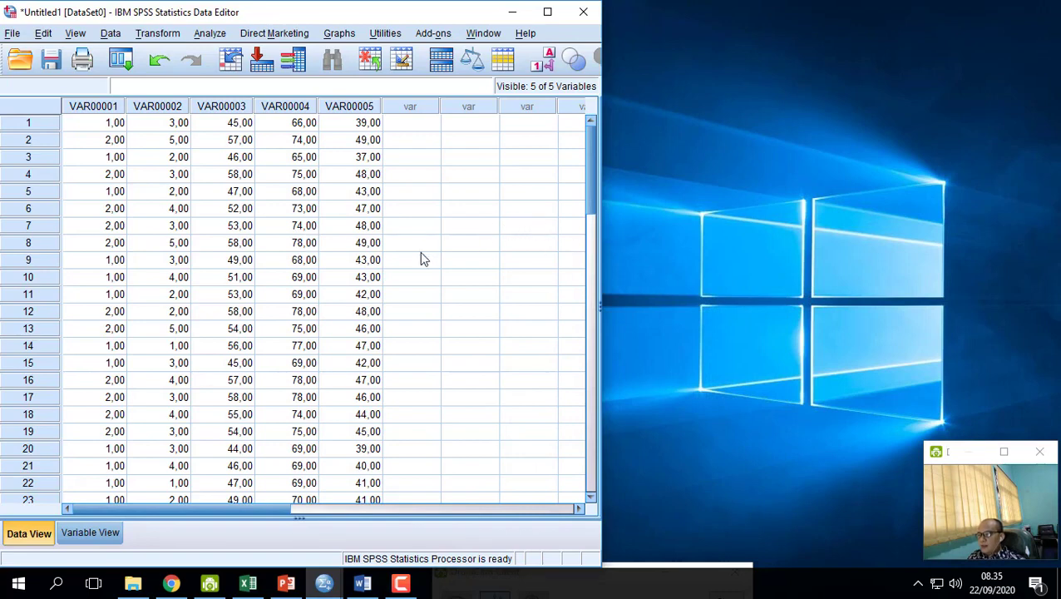
- Show the Variable View in SPSS from its first column and rename the first variable X1
{"action": "left_click", "coordinate": [93, 534]}
{"action": "left_click", "coordinate": [13, 539]}
{"action": "left_click", "coordinate": [87, 536]}
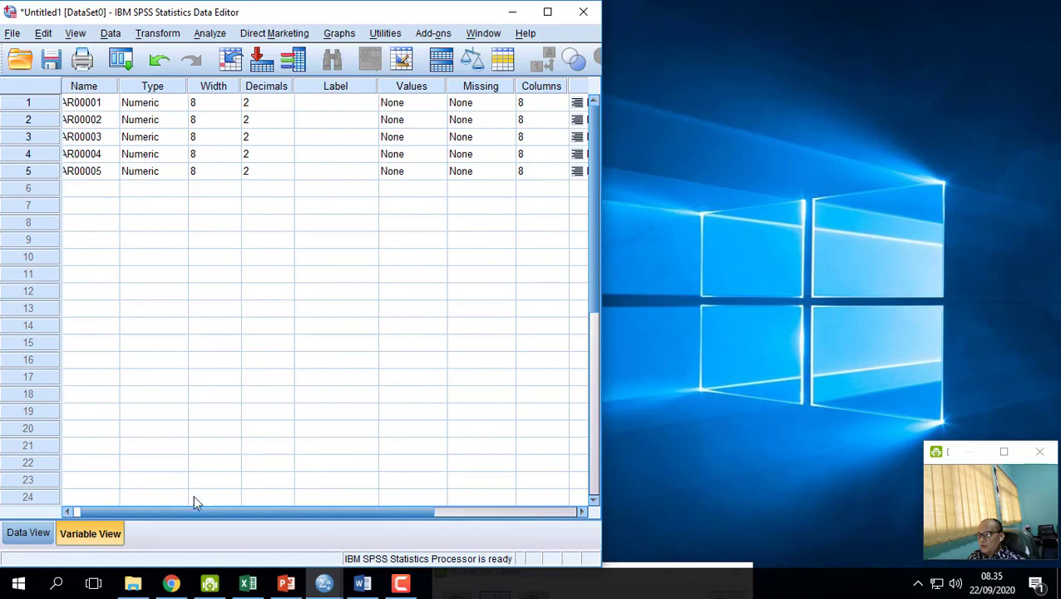
{"action": "left_click_drag", "start_coordinate": [191, 509], "coordinate": [140, 510]}
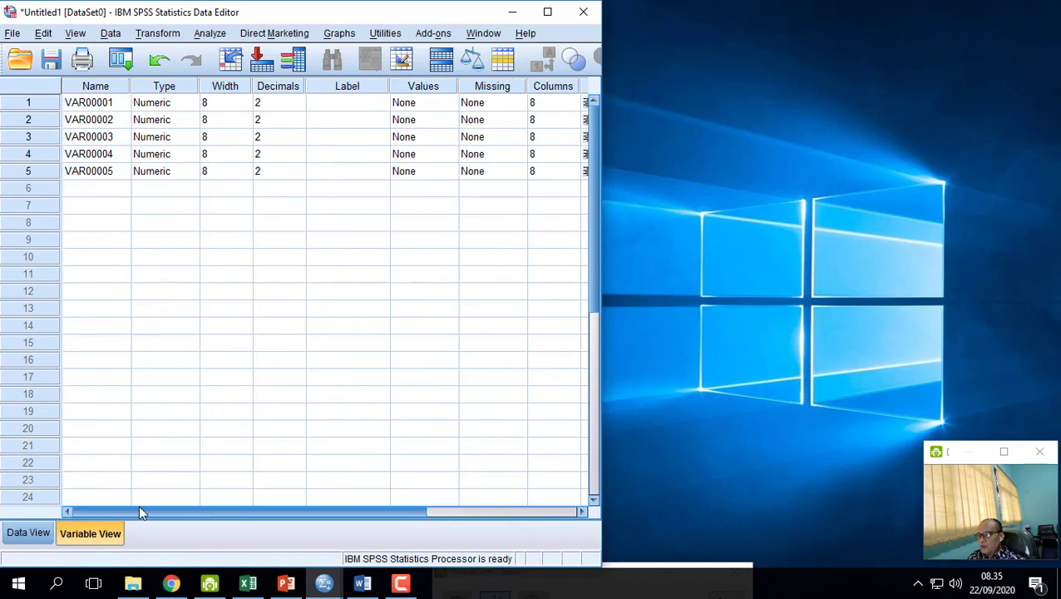
{"action": "left_click", "coordinate": [113, 105]}
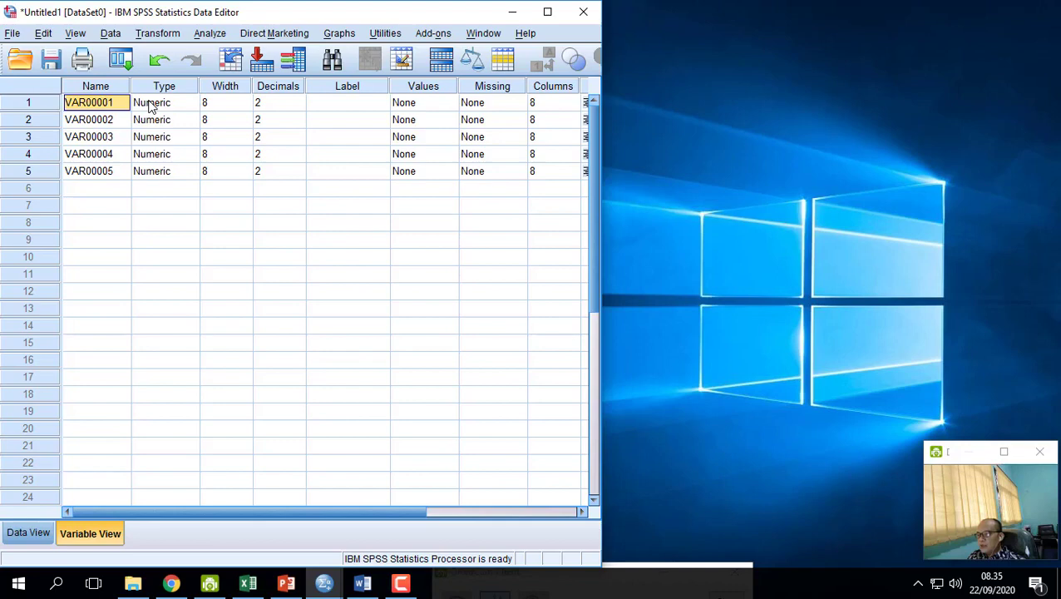
{"action": "type", "text": "X1"}
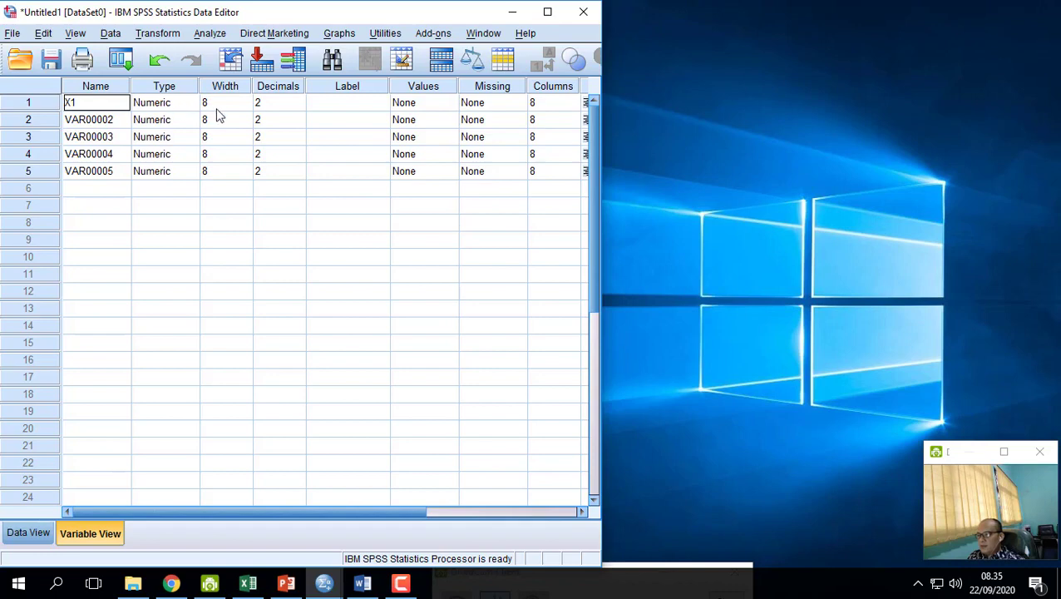
- Enter "Variabel Independen 1" as the label of variable X1
{"action": "left_click", "coordinate": [359, 108]}
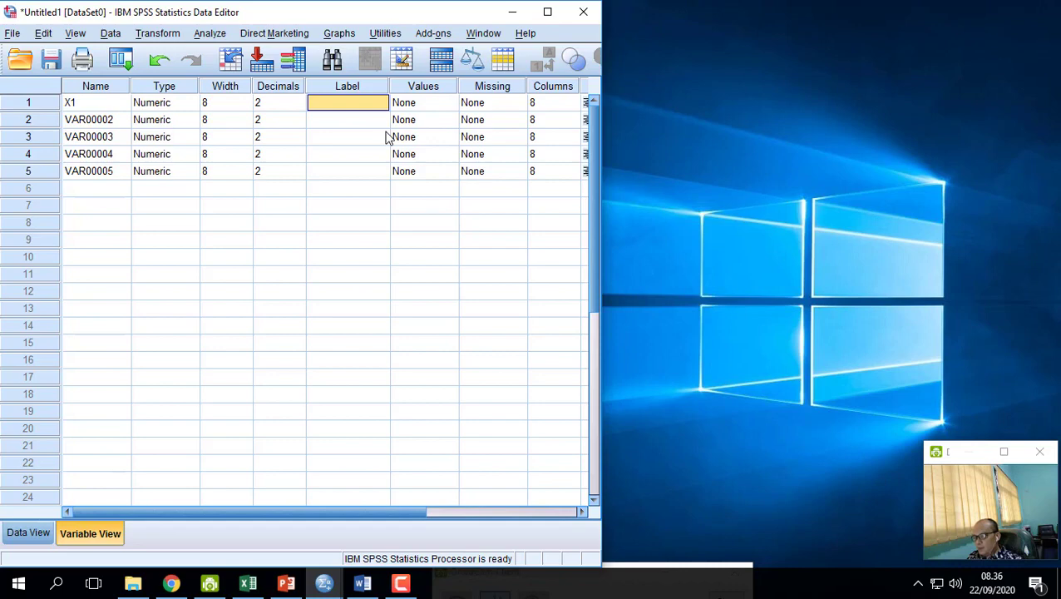
{"action": "type", "text": "Variabe"}
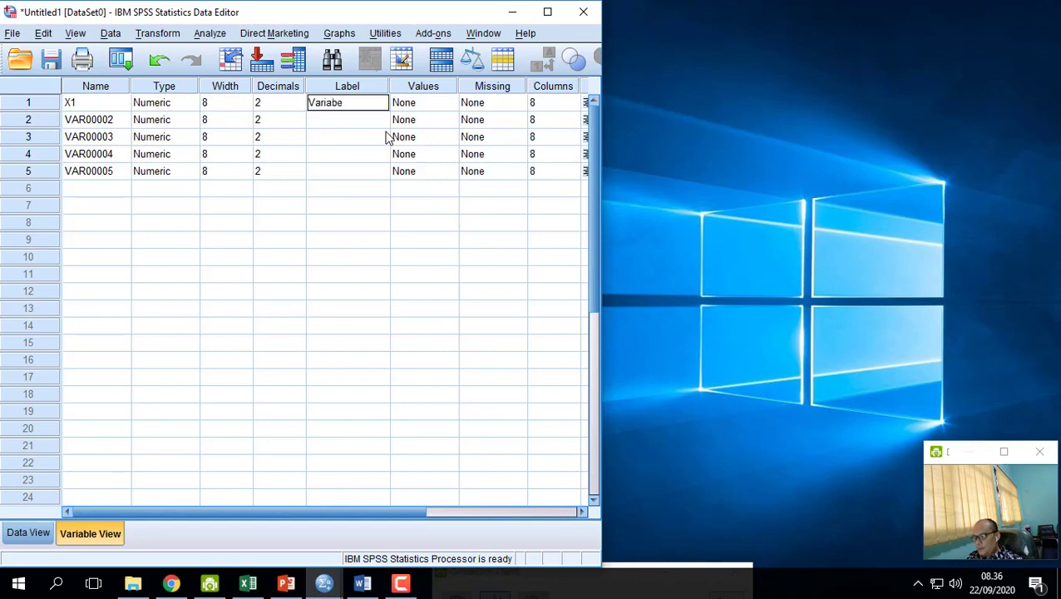
{"action": "type", "text": "l Independen"}
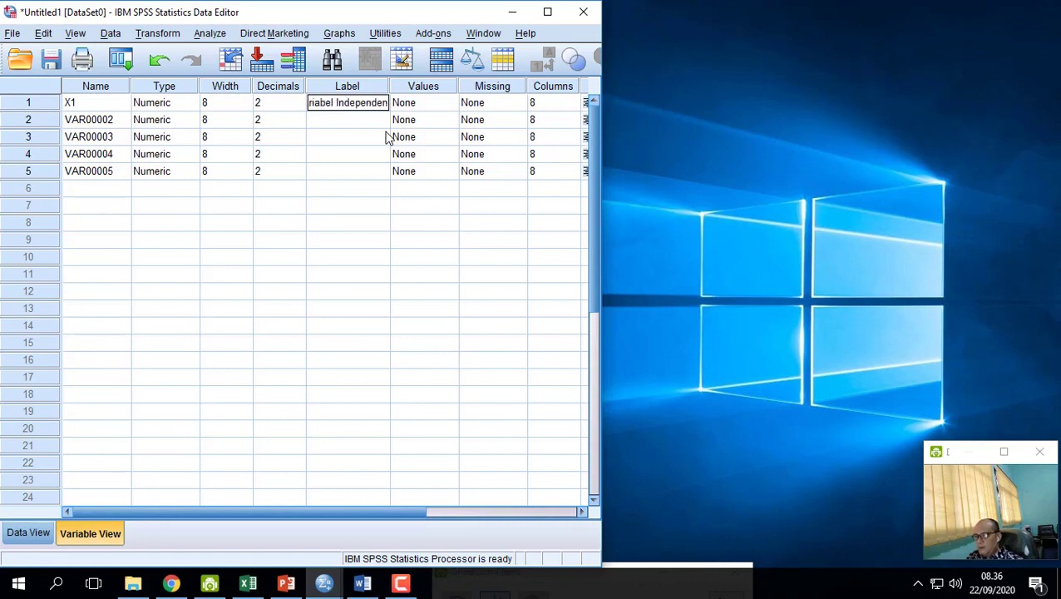
{"action": "type", "text": " 1"}
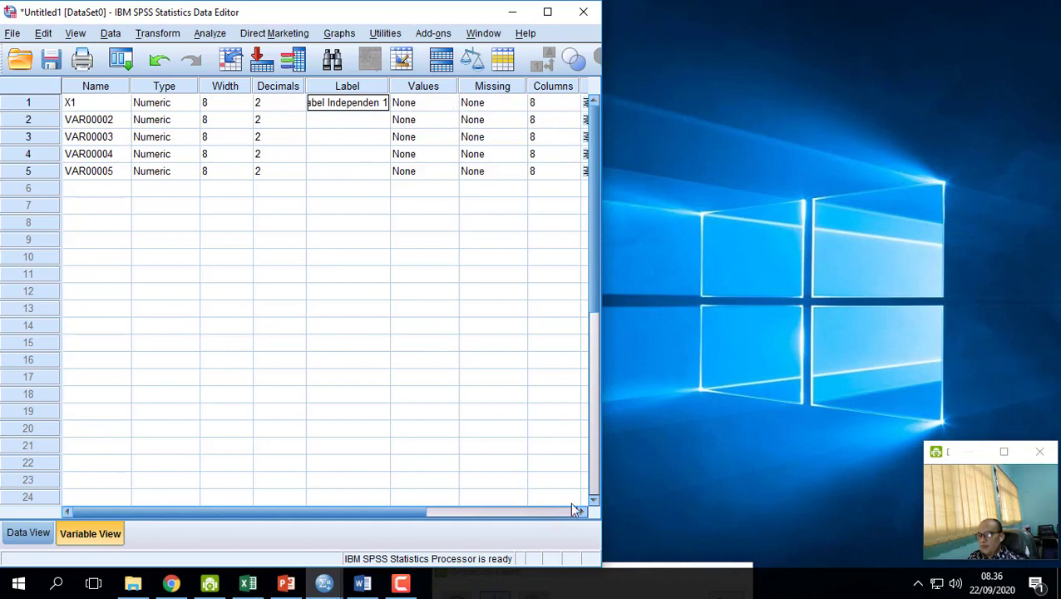
{"action": "left_click", "coordinate": [442, 103]}
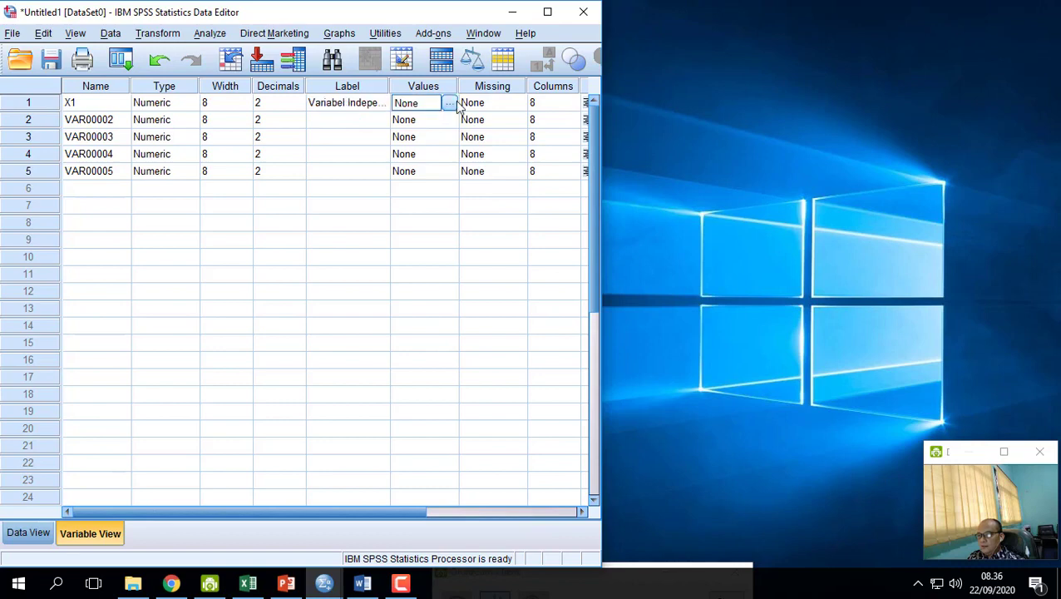
{"action": "left_click", "coordinate": [449, 103]}
{"action": "key", "text": "Escape"}
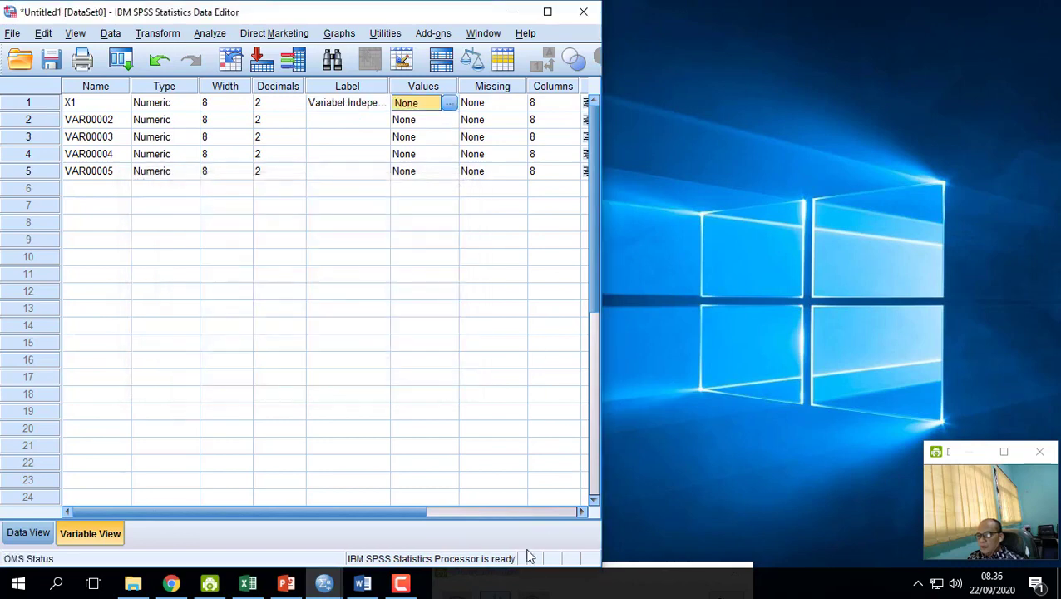
- Set the measurement level of variable X1 to Nominal
{"action": "left_click", "coordinate": [582, 513]}
{"action": "left_click", "coordinate": [582, 513]}
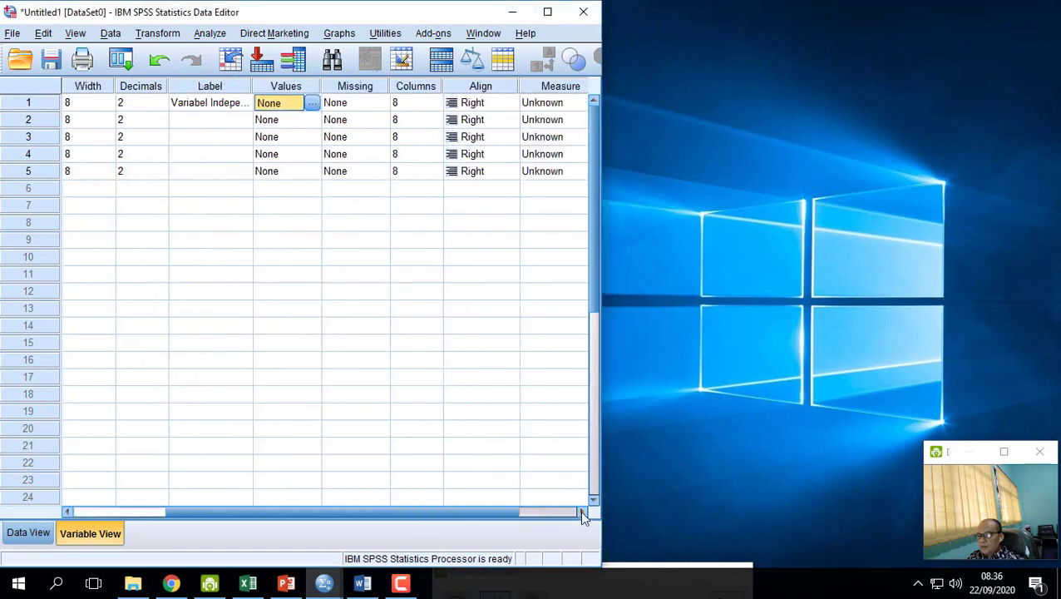
{"action": "left_click", "coordinate": [583, 512]}
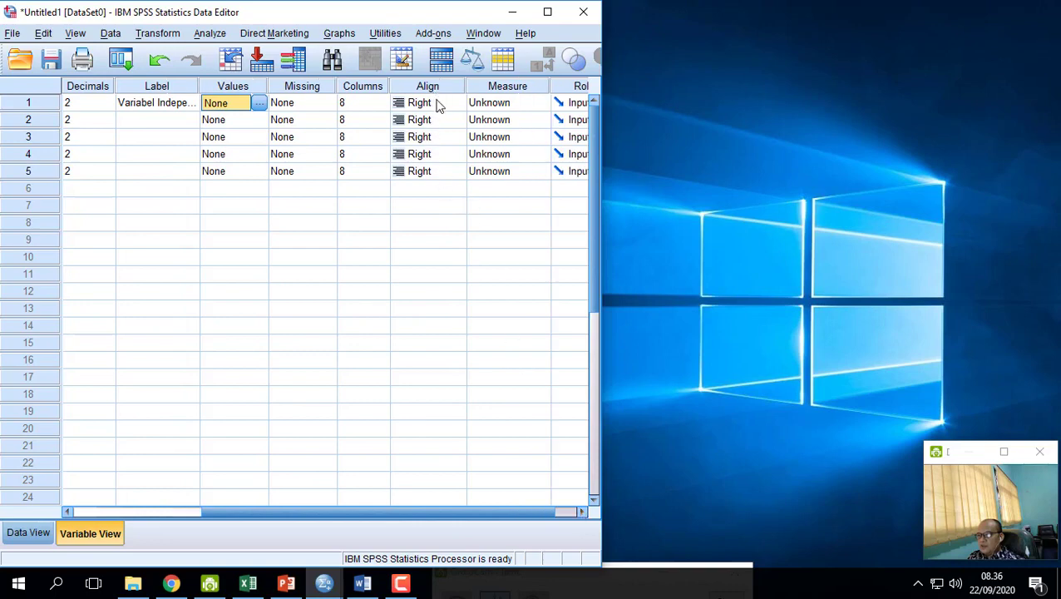
{"action": "left_click", "coordinate": [537, 110]}
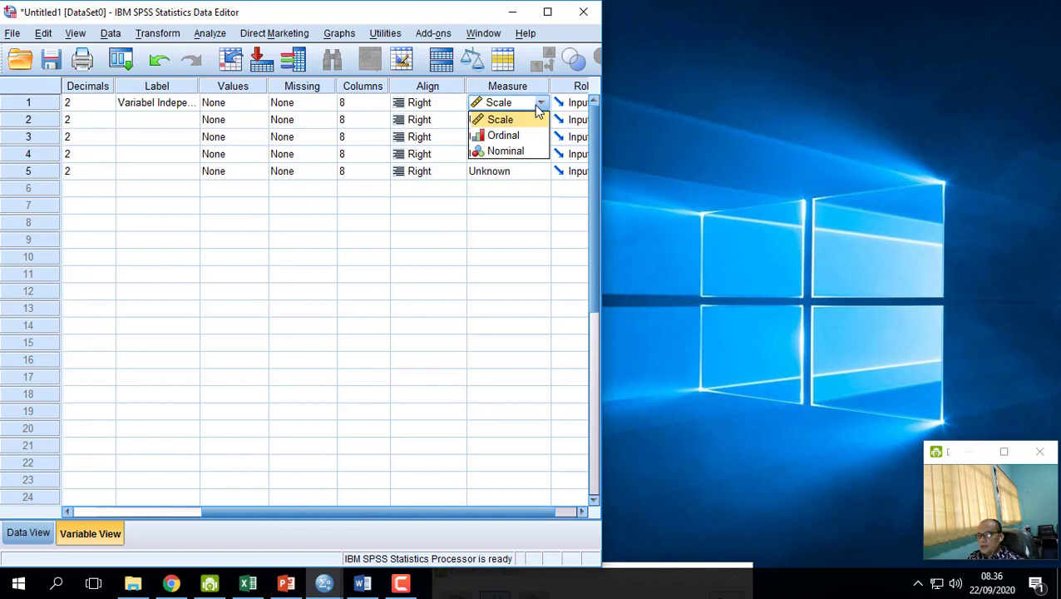
{"action": "left_click", "coordinate": [505, 152]}
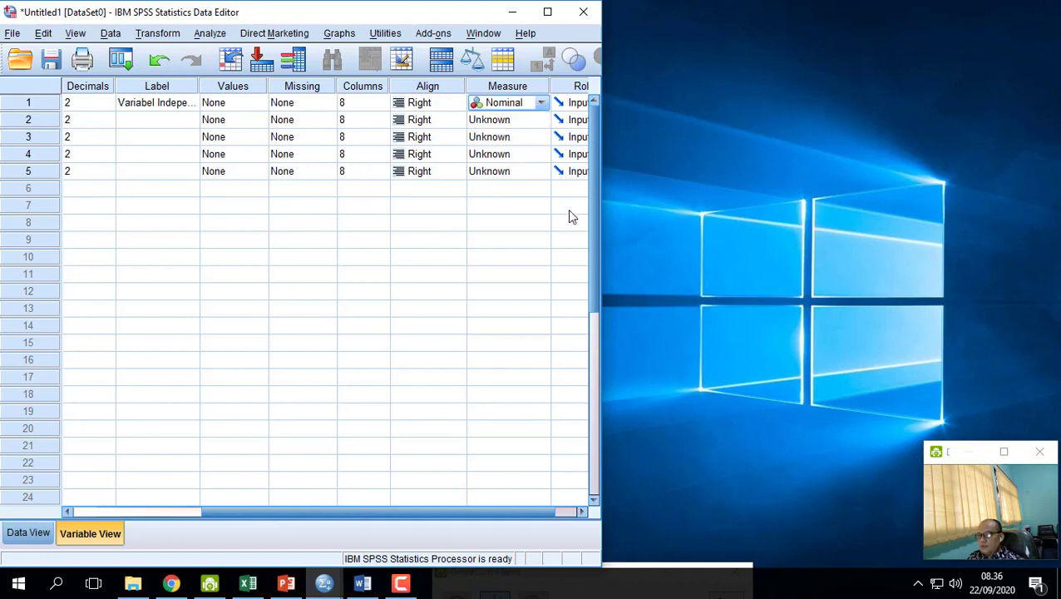
{"action": "left_click", "coordinate": [509, 513]}
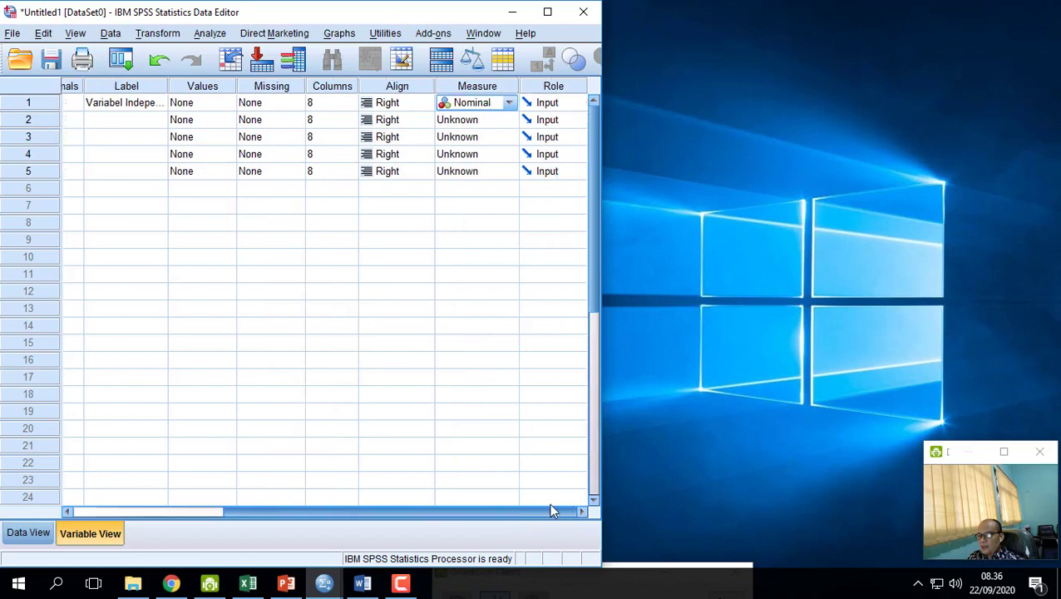
- Rename the second variable X2 and enter "Variabel Independent 2" as its label
{"action": "left_click_drag", "start_coordinate": [549, 511], "coordinate": [294, 513]}
{"action": "left_click", "coordinate": [81, 123]}
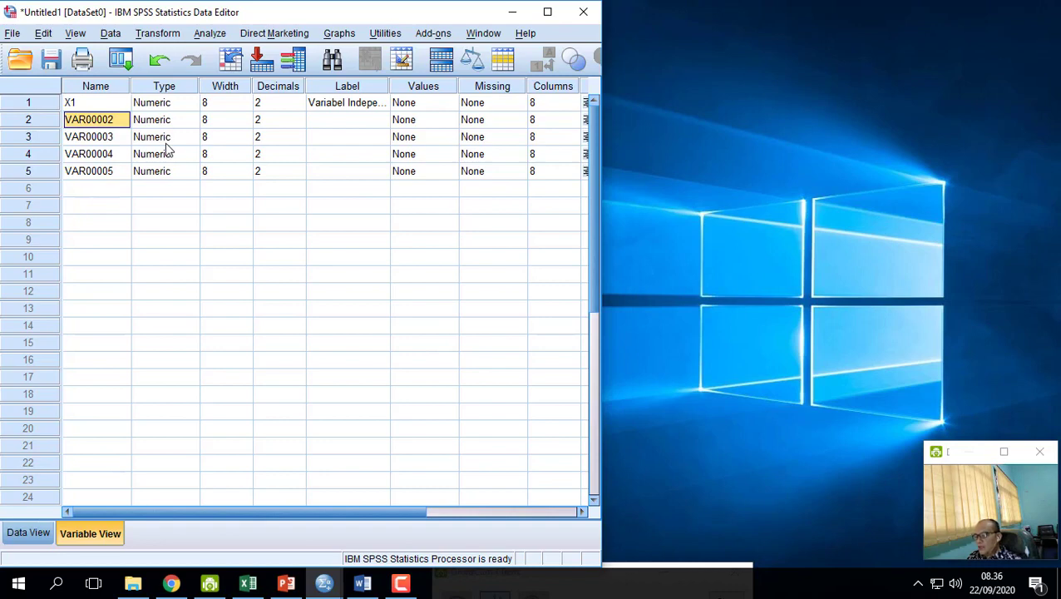
{"action": "type", "text": "X2"}
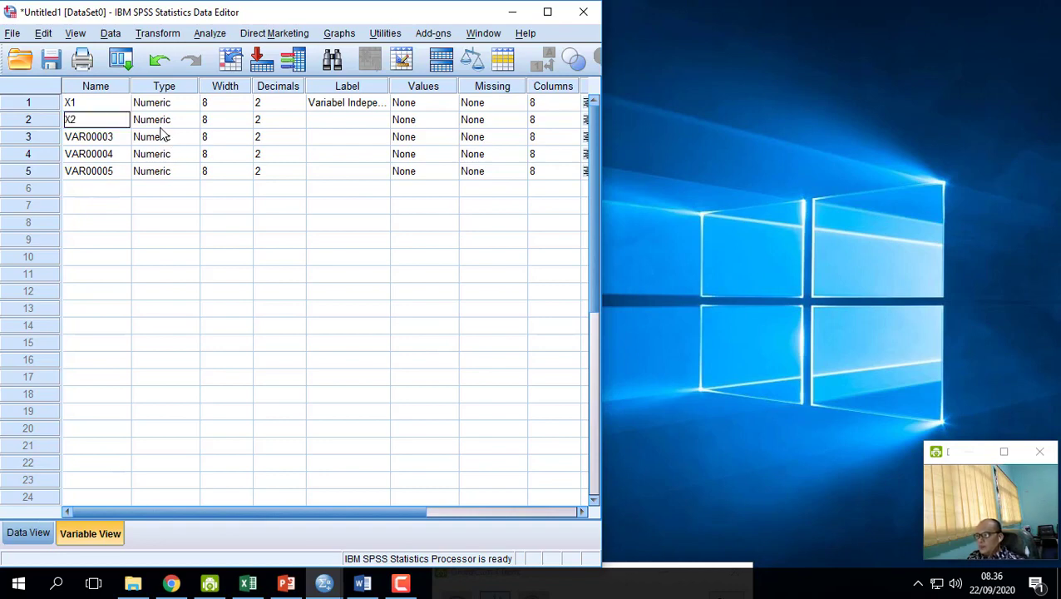
{"action": "left_click", "coordinate": [326, 125]}
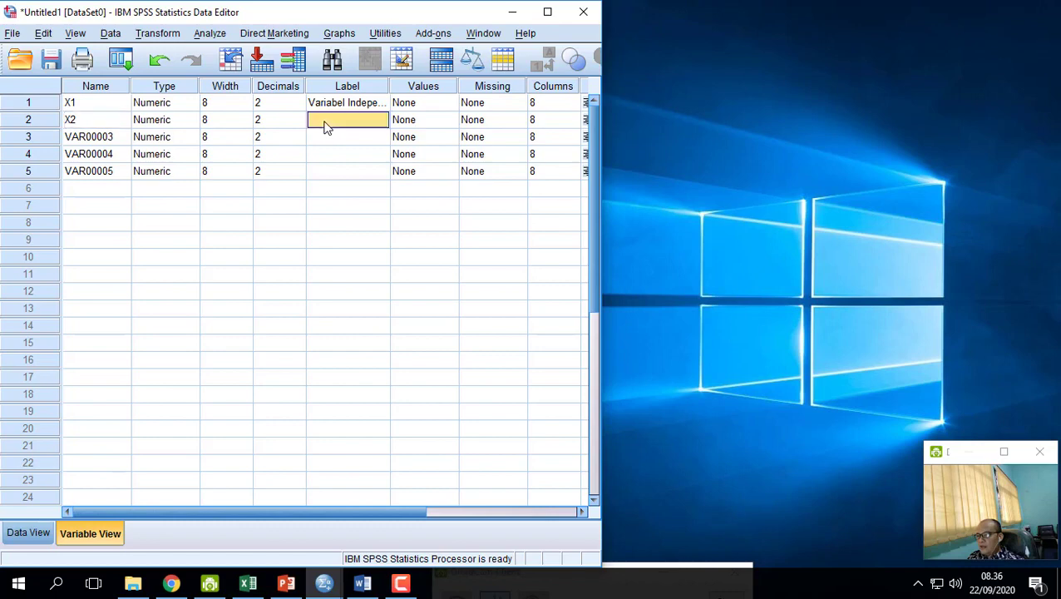
{"action": "type", "text": "V"}
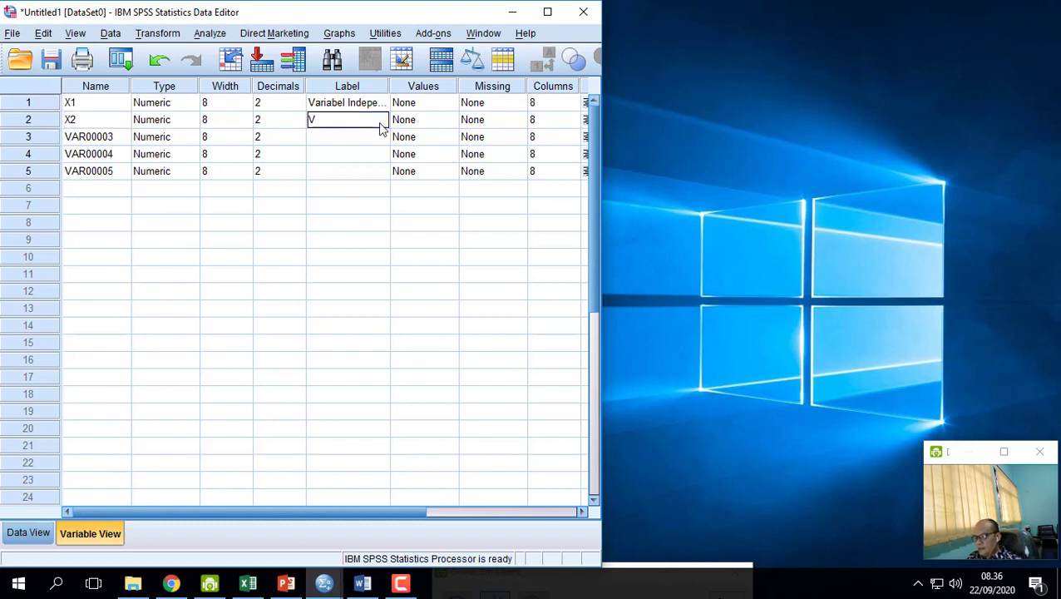
{"action": "type", "text": "aria"}
{"action": "type", "text": "bel Ind"}
{"action": "type", "text": "ependent"}
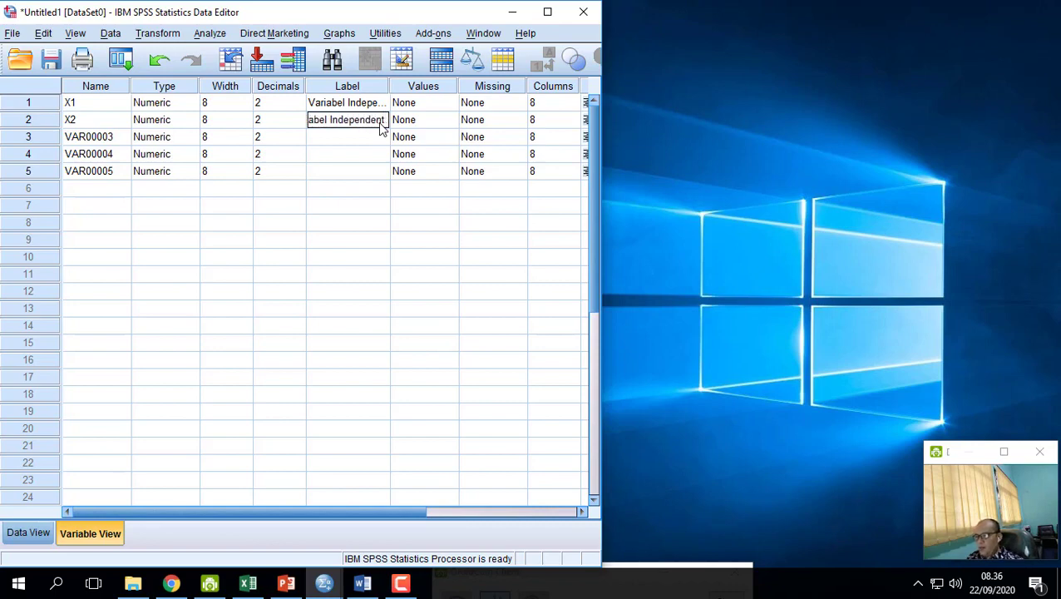
{"action": "type", "text": " 2"}
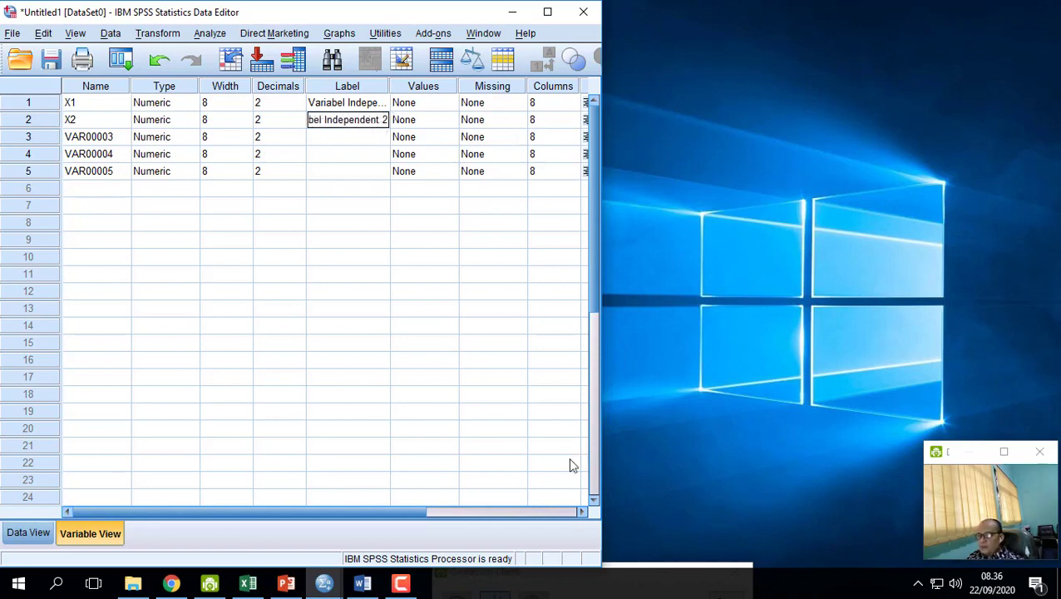
- Set the measurement level of variable X2 to Ordinal
{"action": "left_click", "coordinate": [582, 512]}
{"action": "left_click", "coordinate": [582, 512]}
{"action": "left_click", "coordinate": [582, 512]}
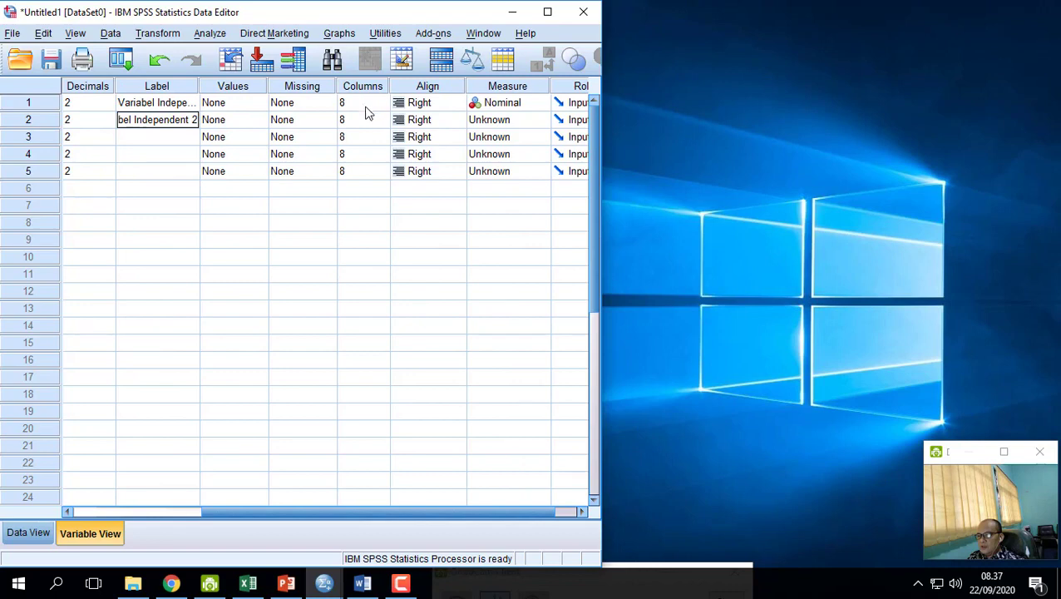
{"action": "left_click", "coordinate": [537, 126]}
{"action": "left_click", "coordinate": [522, 152]}
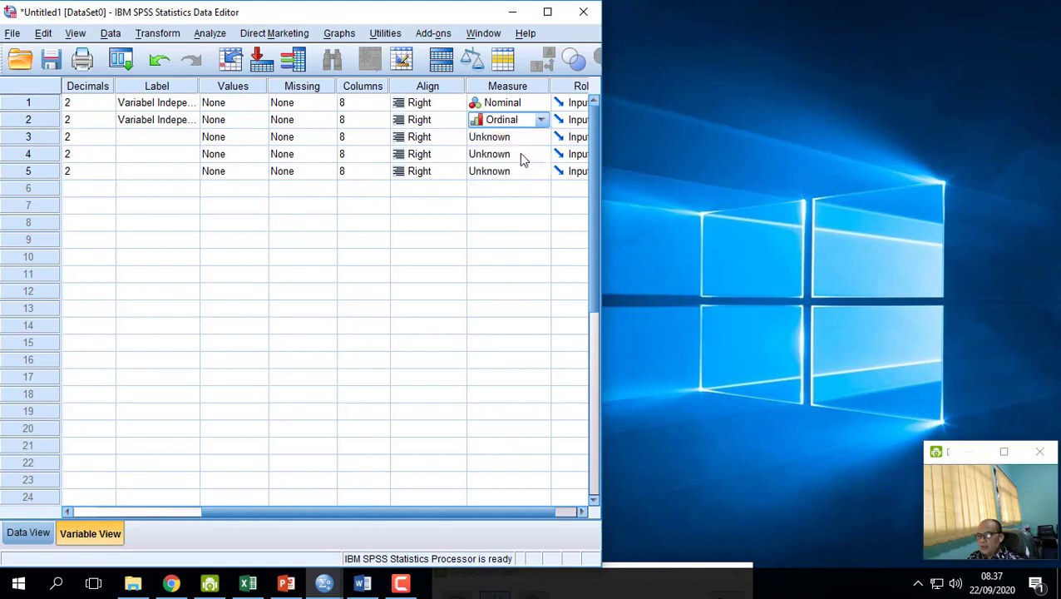
- Rename the third variable X3 and enter "Variabel Independent 3" as its label
{"action": "left_click_drag", "start_coordinate": [534, 510], "coordinate": [332, 519]}
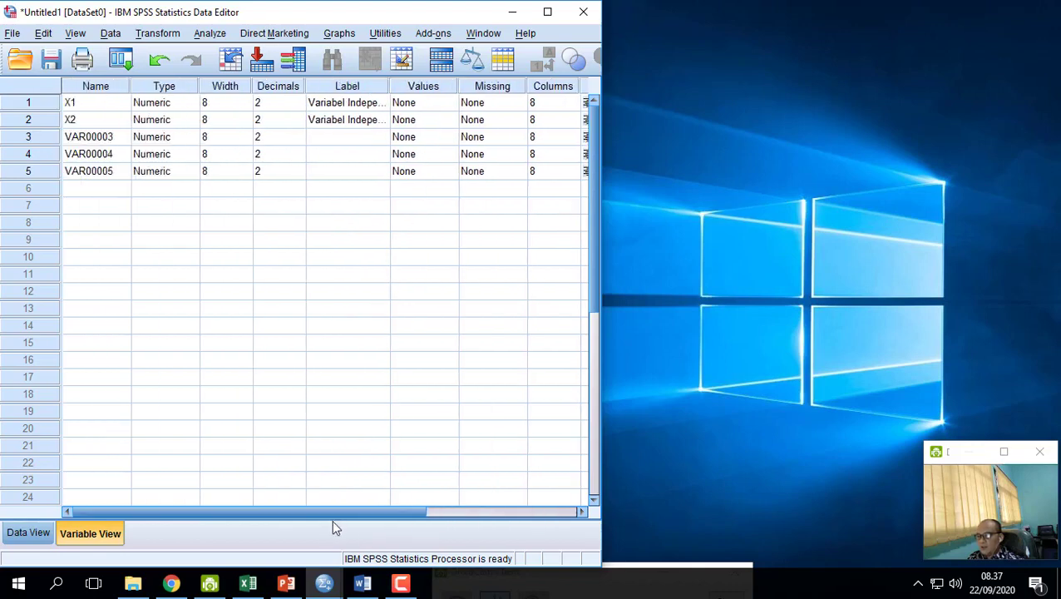
{"action": "left_click", "coordinate": [94, 138]}
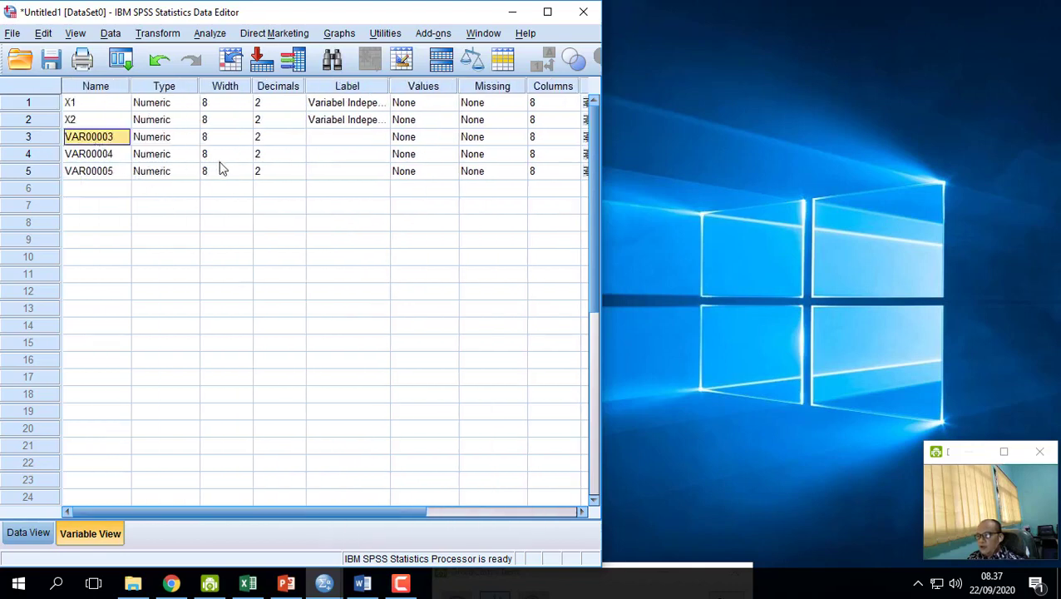
{"action": "type", "text": "X3"}
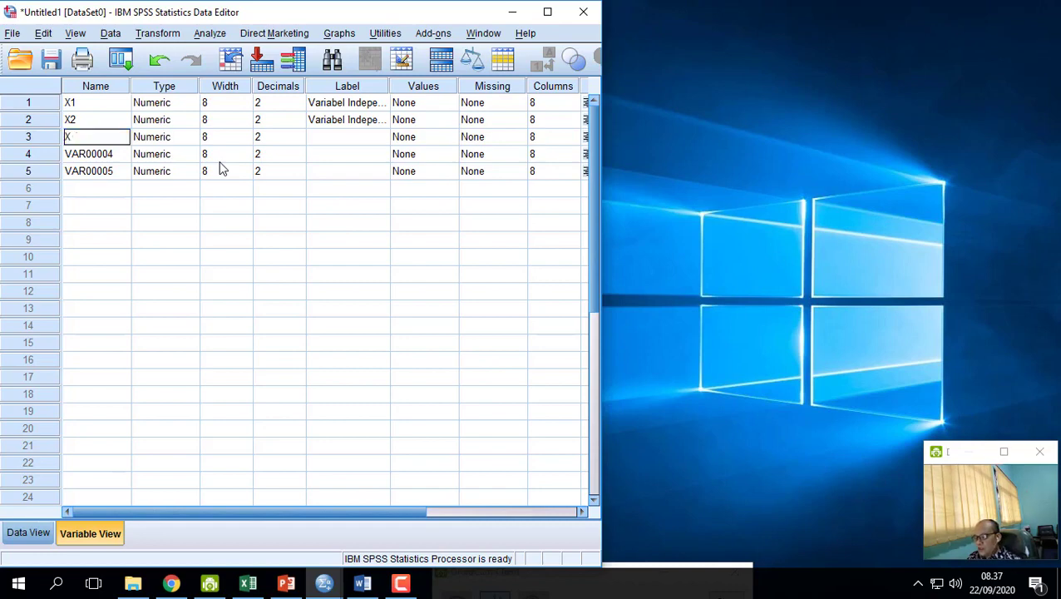
{"action": "left_click", "coordinate": [316, 142]}
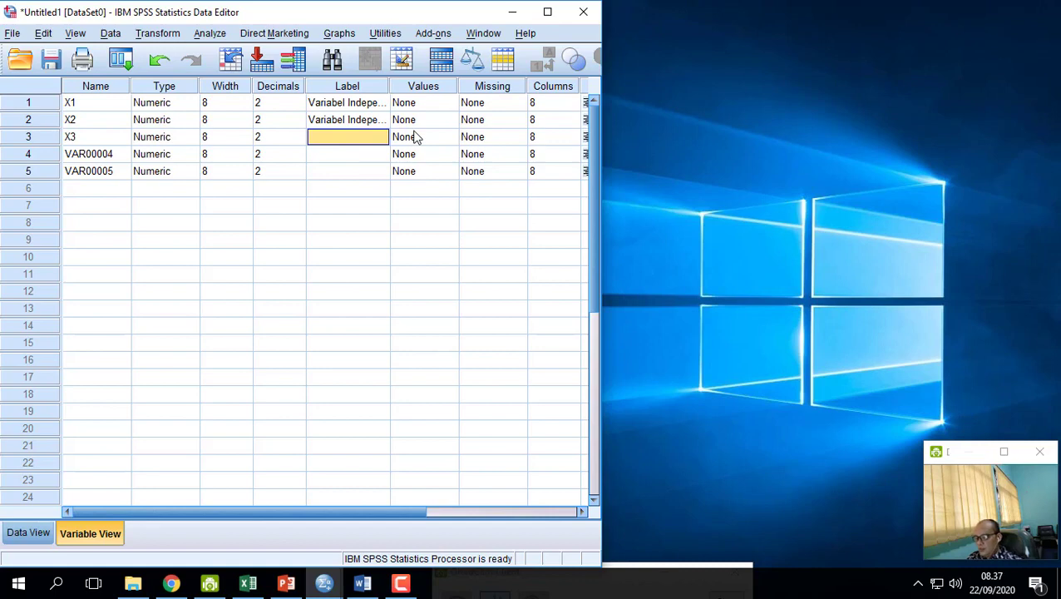
{"action": "type", "text": "Variabel"}
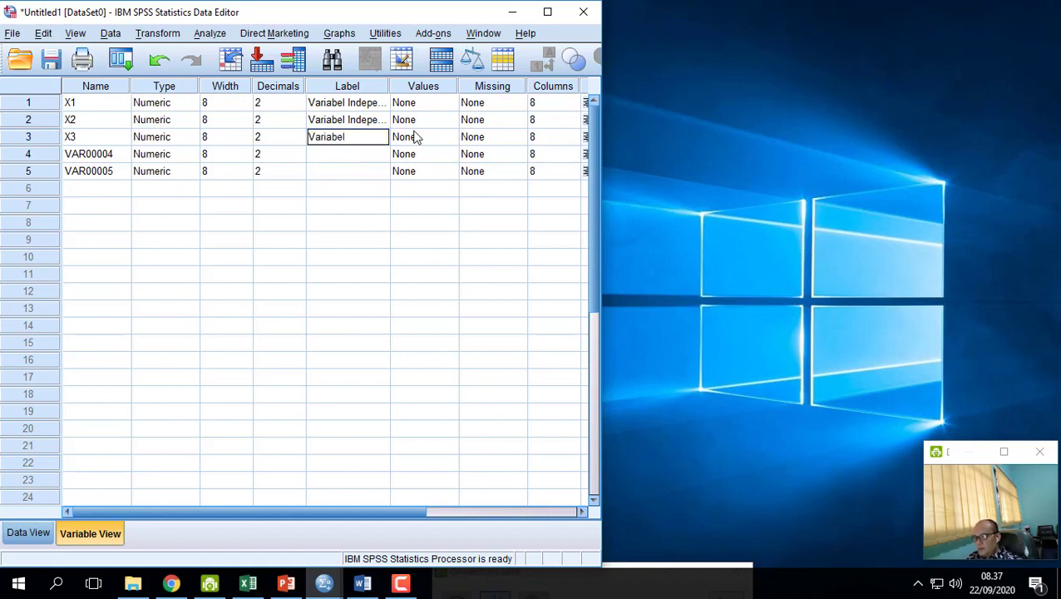
{"action": "type", "text": " Independent 3"}
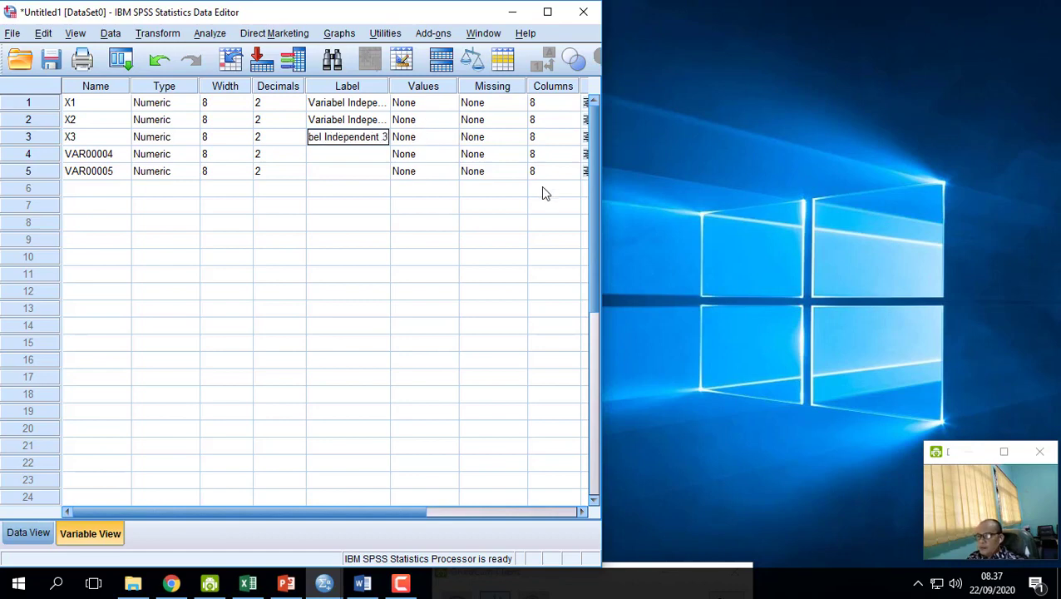
- Set the measurement level of variable X3 to Scale
{"action": "left_click", "coordinate": [581, 512]}
{"action": "left_click", "coordinate": [582, 512]}
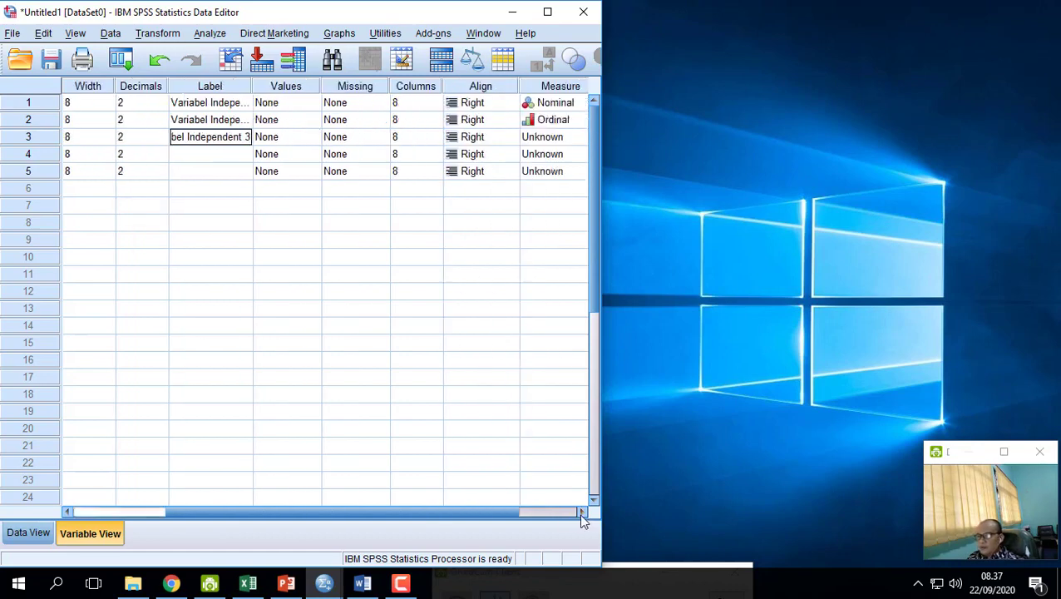
{"action": "left_click", "coordinate": [279, 138]}
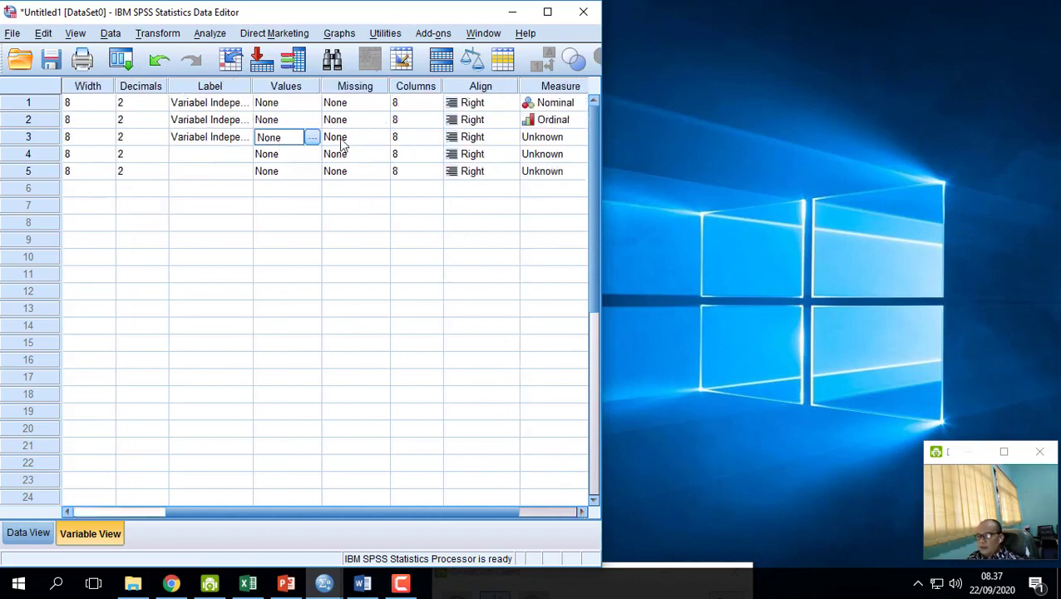
{"action": "left_click", "coordinate": [539, 138]}
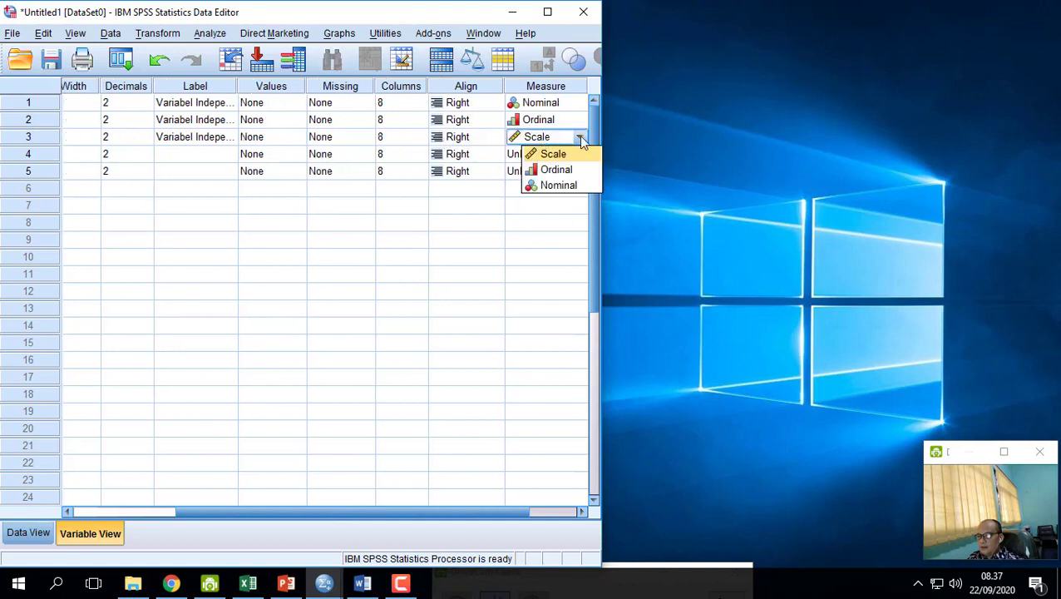
{"action": "left_click", "coordinate": [559, 138]}
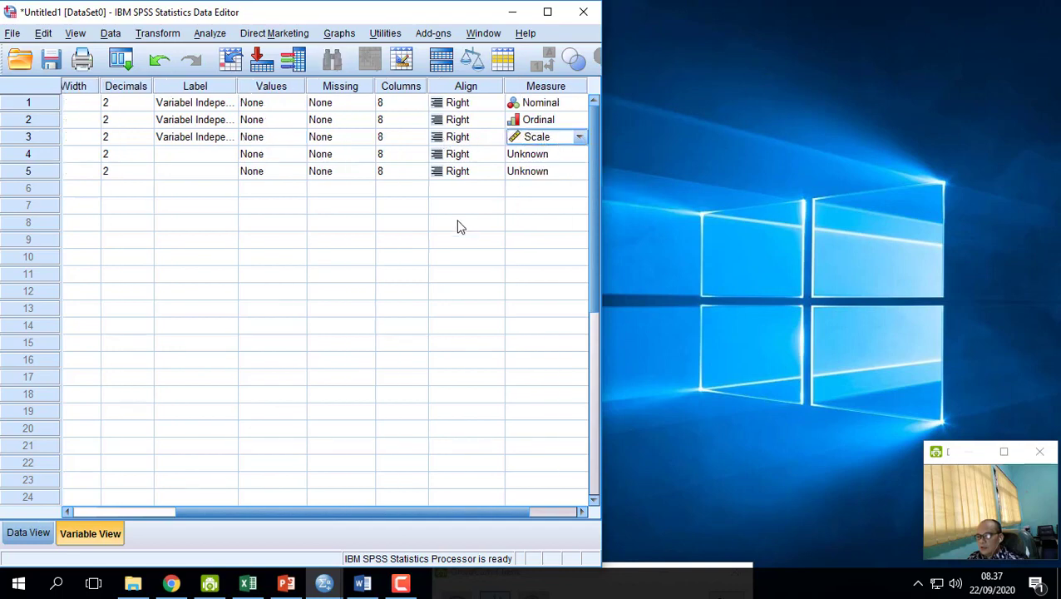
- Rename the fourth variable X4 and enter "Variabel Independent 4" as its label
{"action": "left_click_drag", "start_coordinate": [466, 514], "coordinate": [299, 516]}
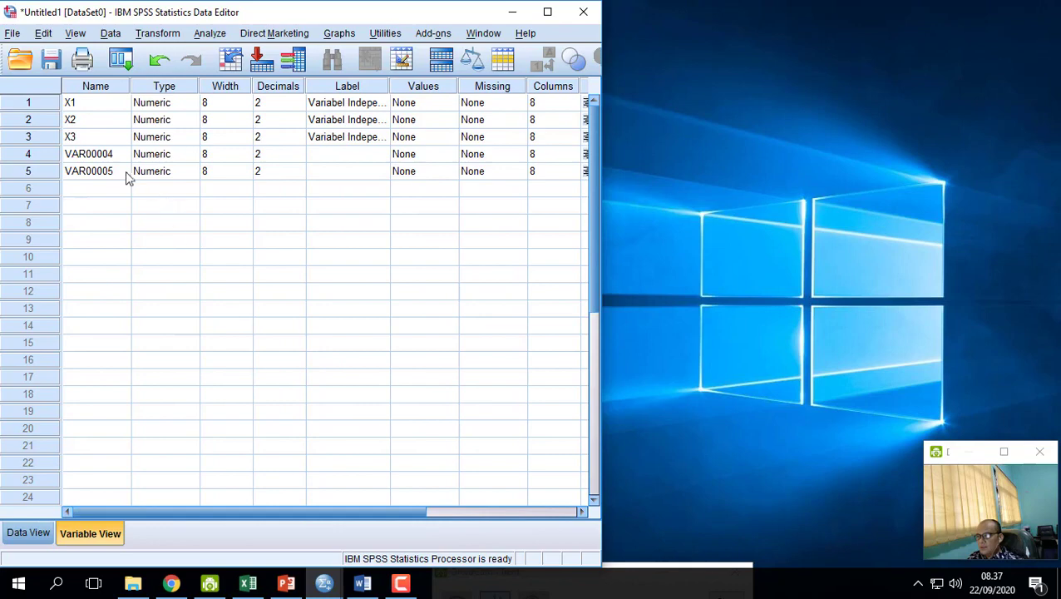
{"action": "left_click", "coordinate": [107, 155]}
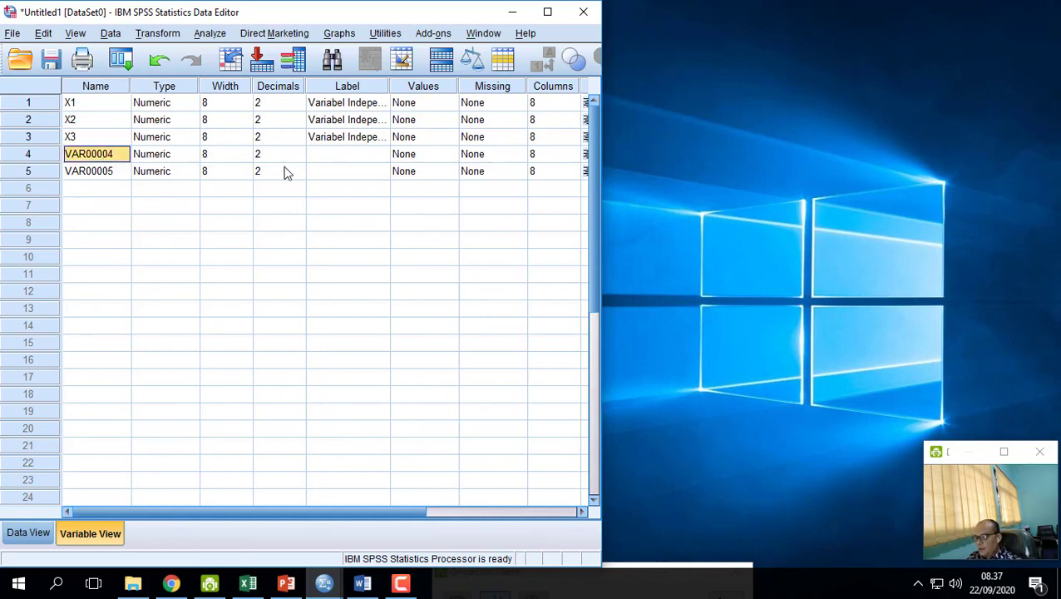
{"action": "type", "text": "X"}
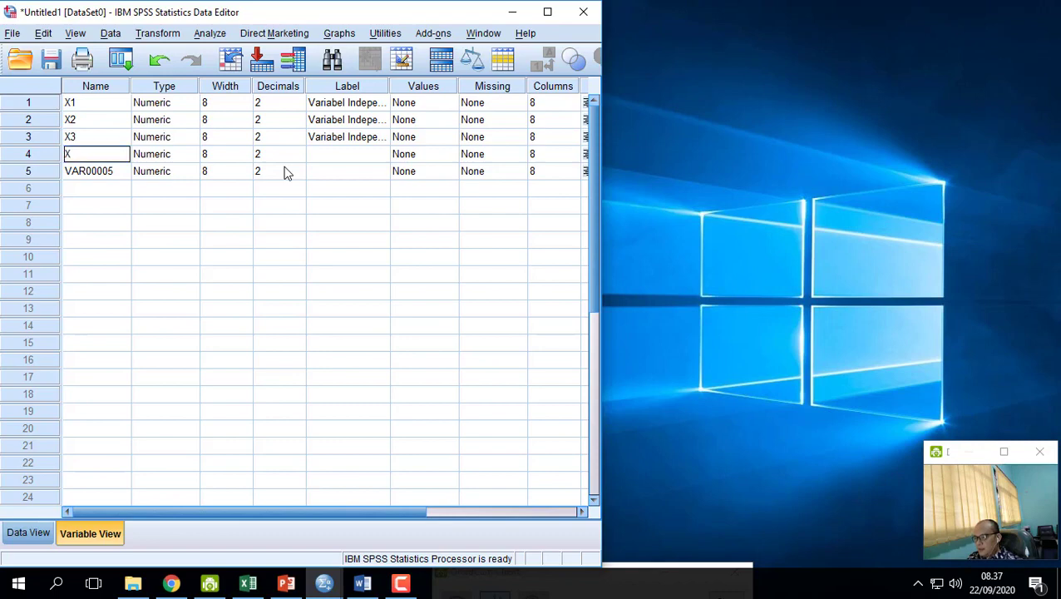
{"action": "type", "text": "4"}
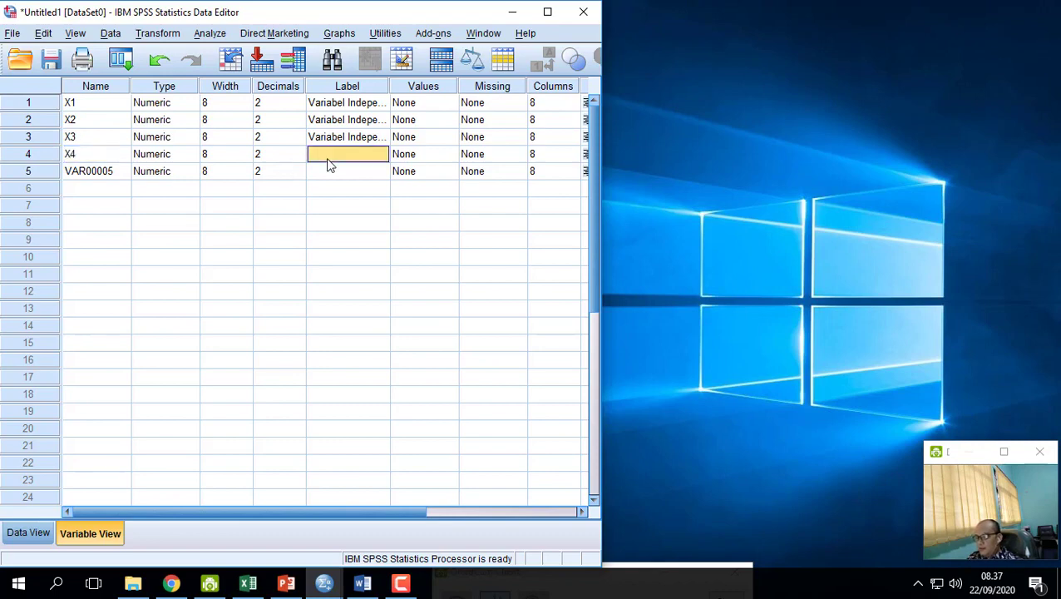
{"action": "type", "text": "Variabel"}
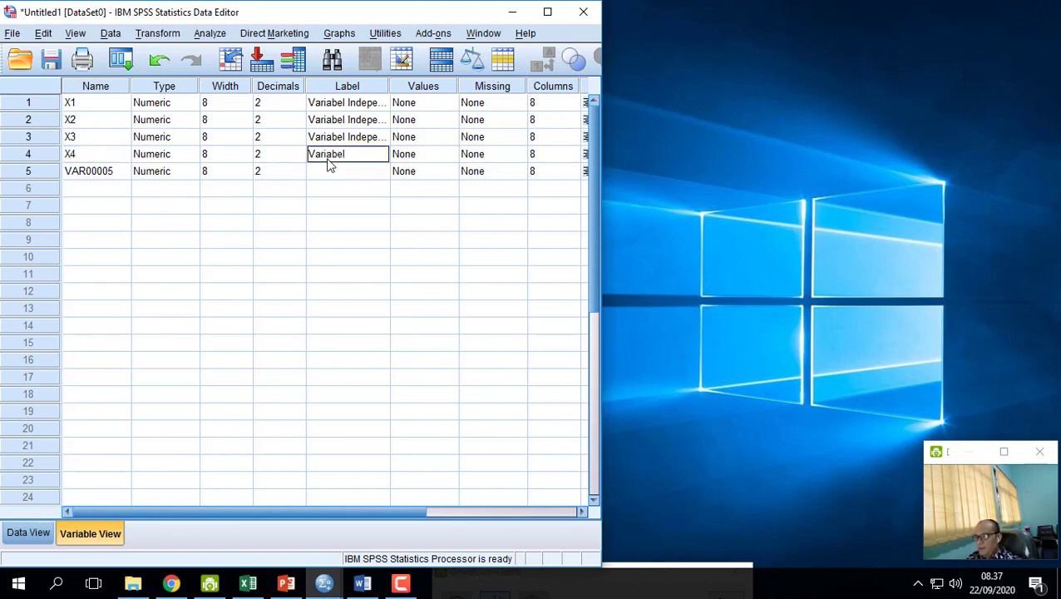
{"action": "type", "text": " Indepen"}
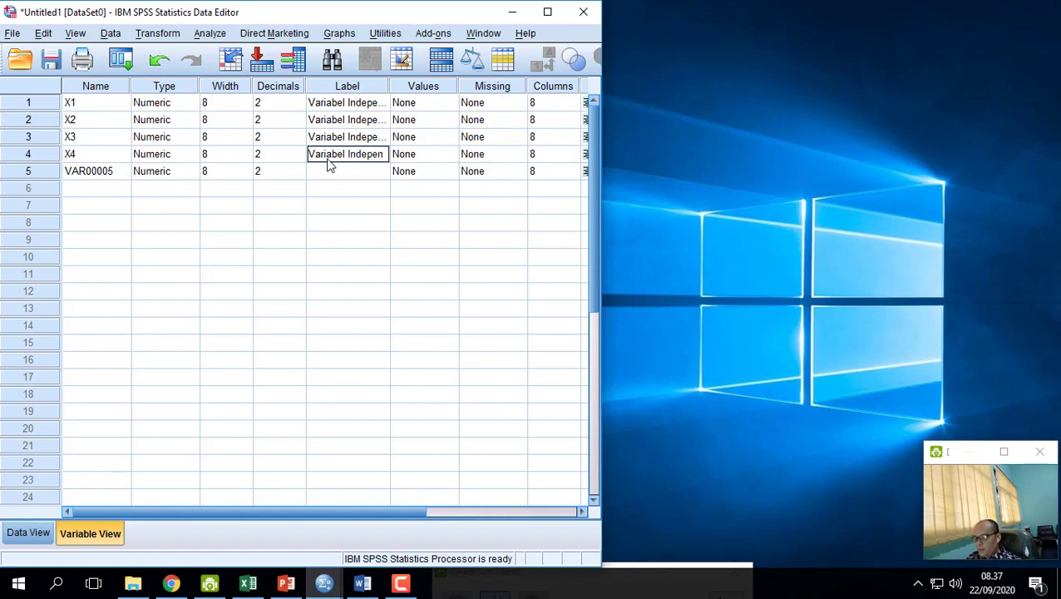
{"action": "type", "text": "dent 4"}
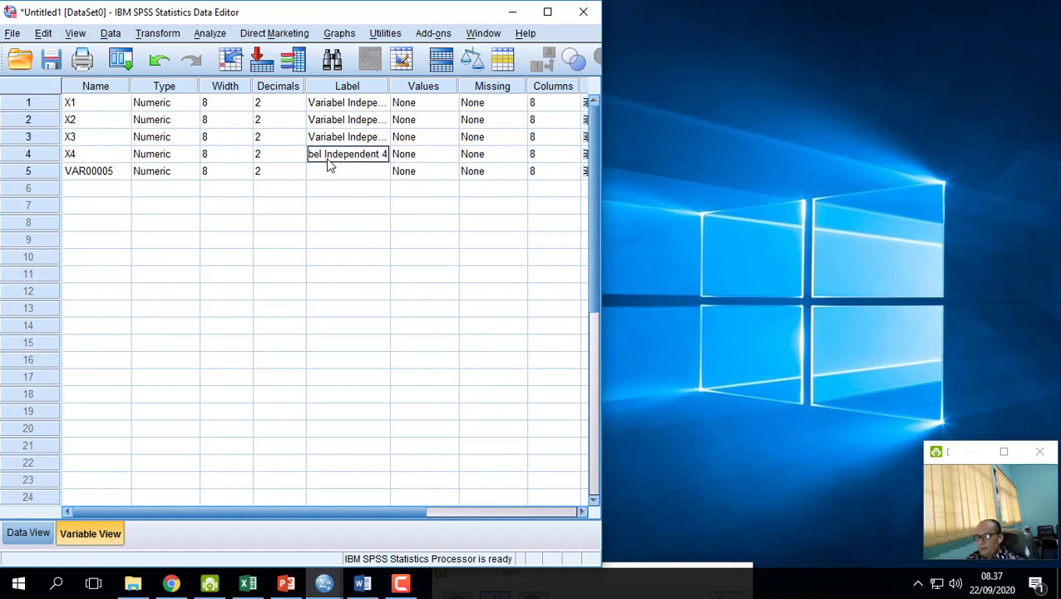
- Set the measurement level of variable X4 to Scale
{"action": "left_click", "coordinate": [583, 512]}
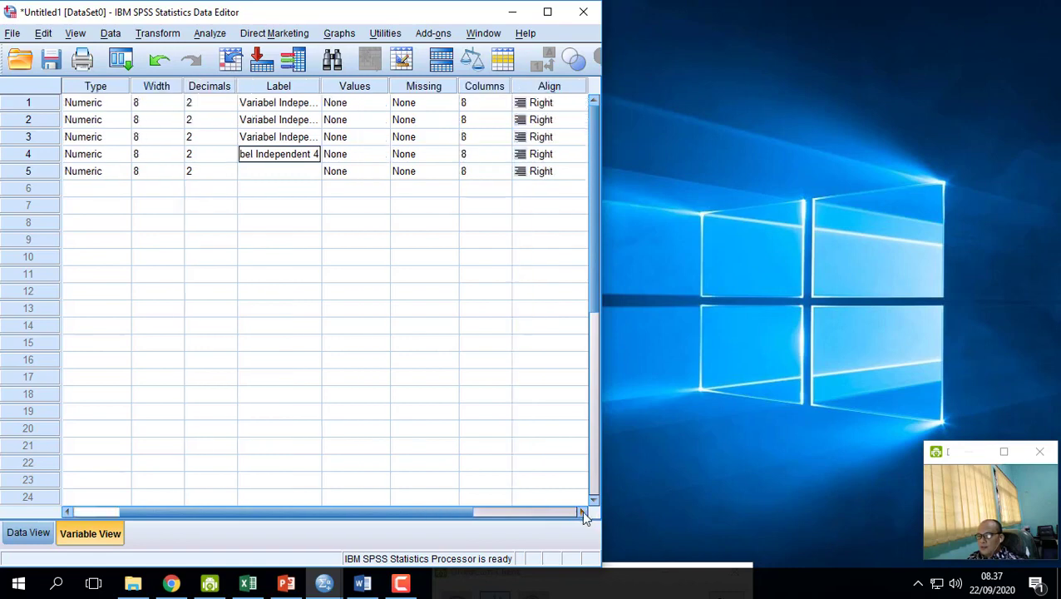
{"action": "left_click", "coordinate": [583, 512]}
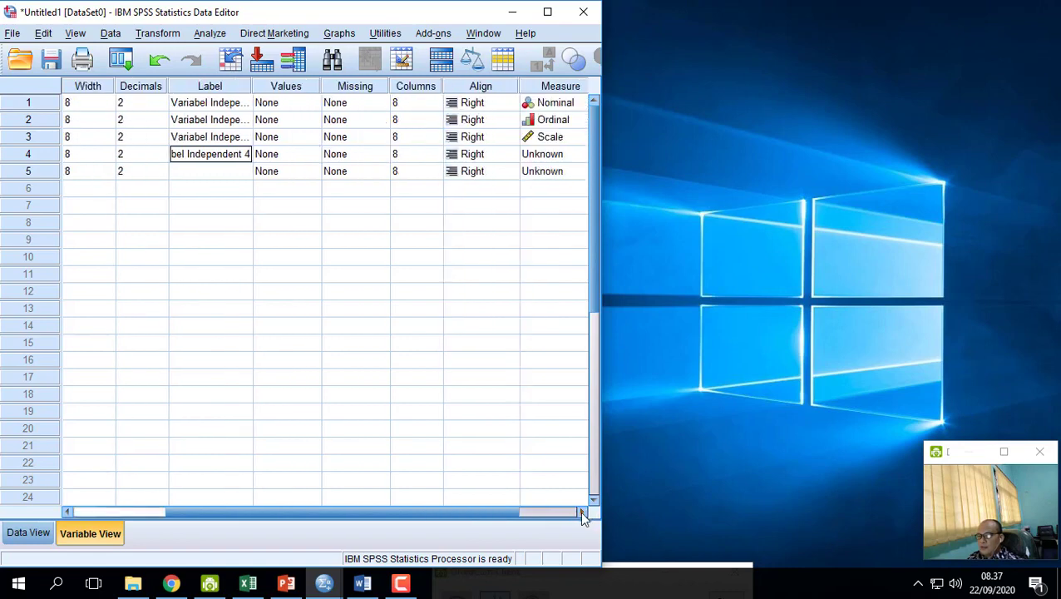
{"action": "left_click", "coordinate": [583, 512]}
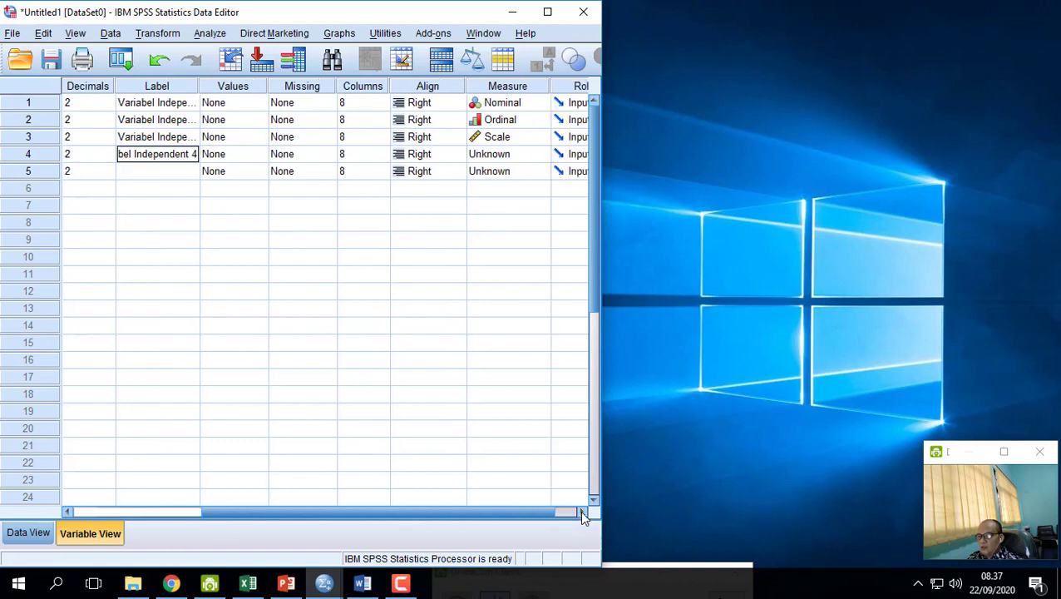
{"action": "left_click", "coordinate": [521, 155]}
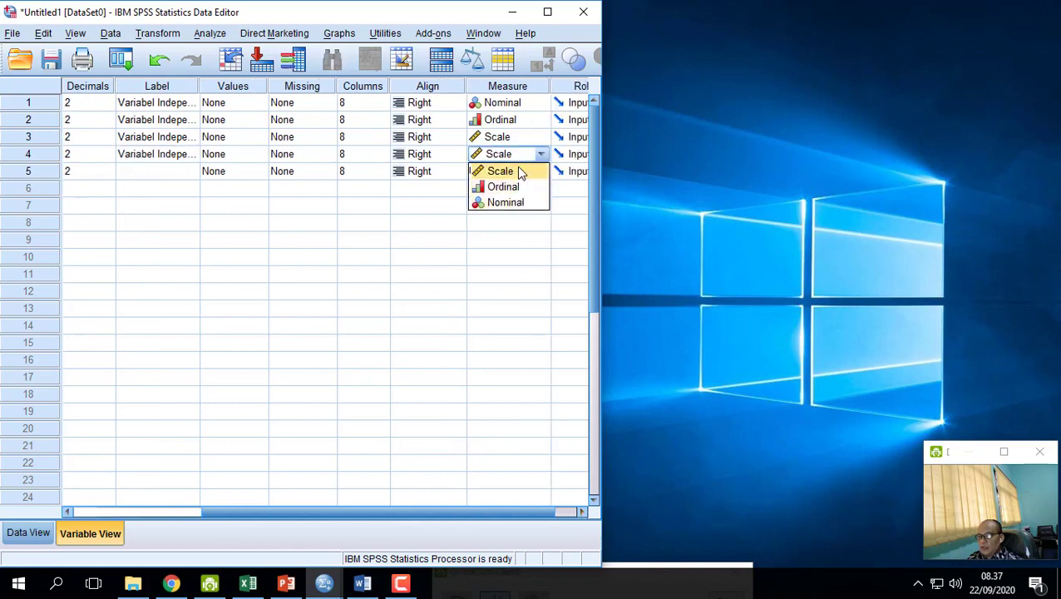
{"action": "left_click", "coordinate": [522, 171]}
- Rename the fifth variable Y and enter "Variabel Dependen" as its label
{"action": "left_click", "coordinate": [515, 518]}
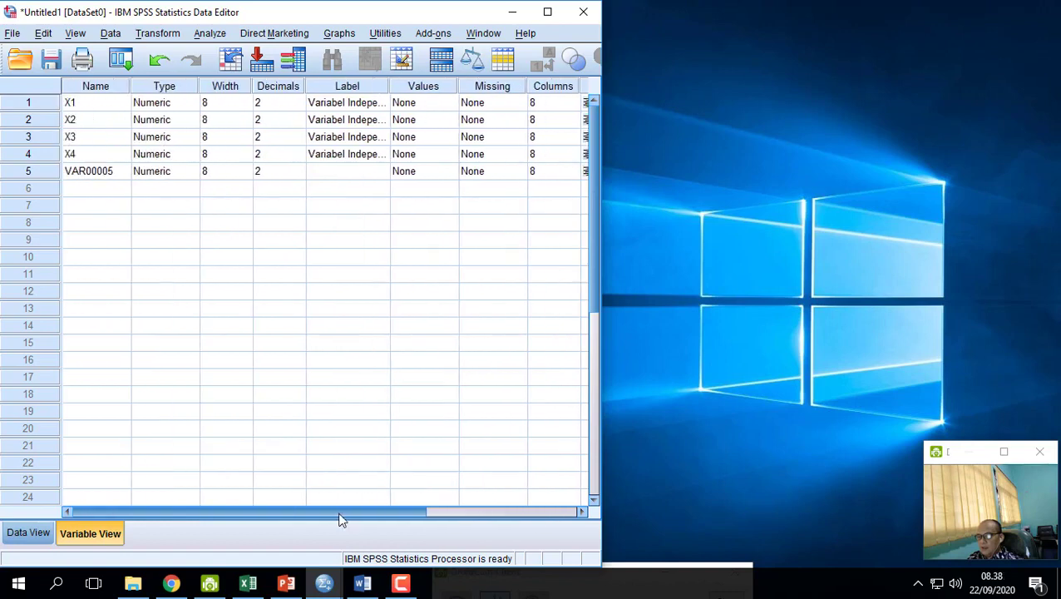
{"action": "left_click", "coordinate": [99, 178]}
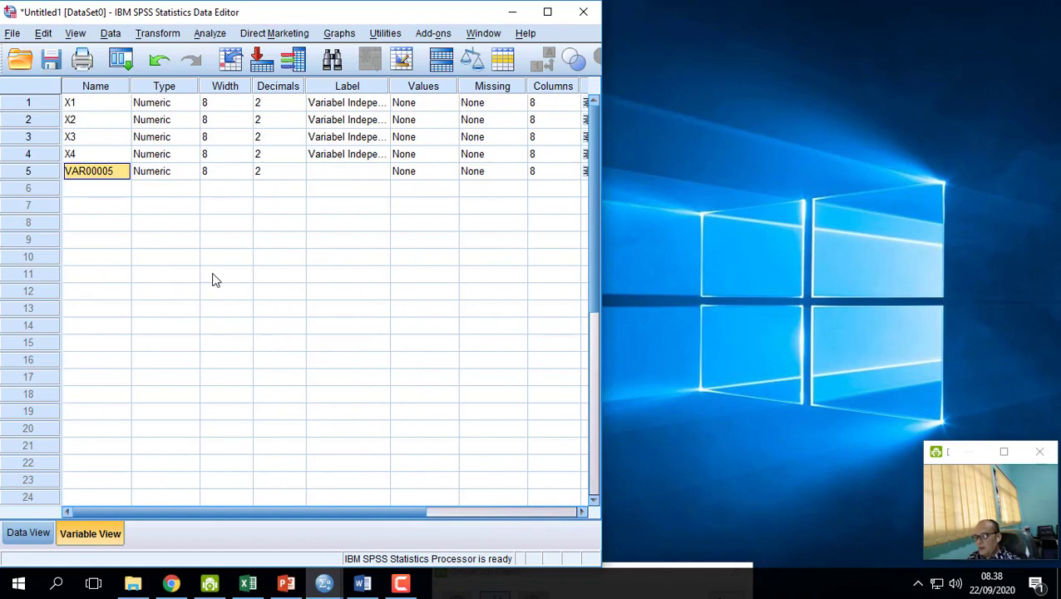
{"action": "type", "text": "Y"}
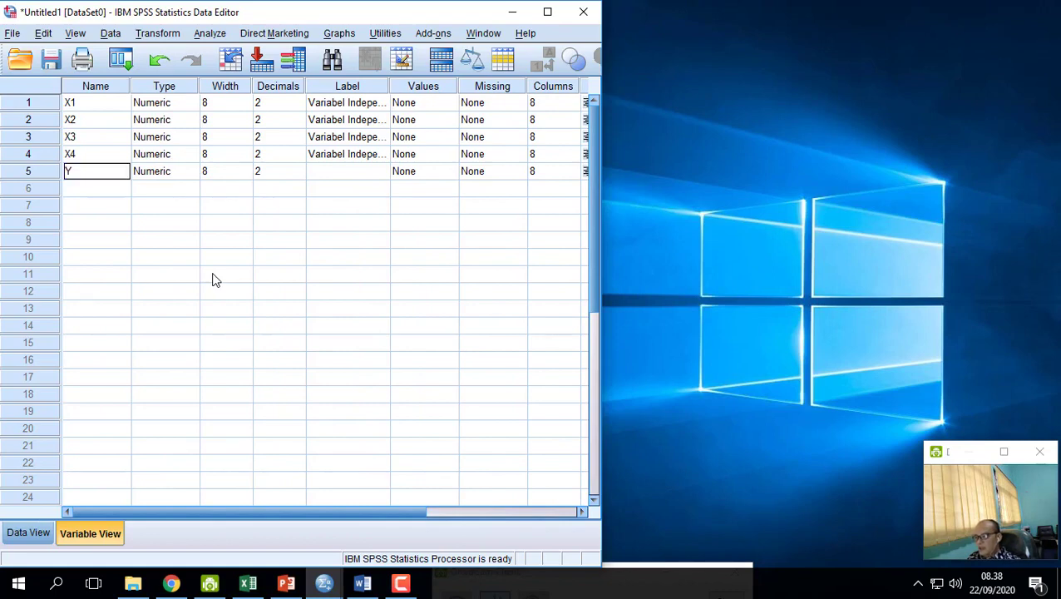
{"action": "left_click", "coordinate": [326, 176]}
{"action": "type", "text": "Var"}
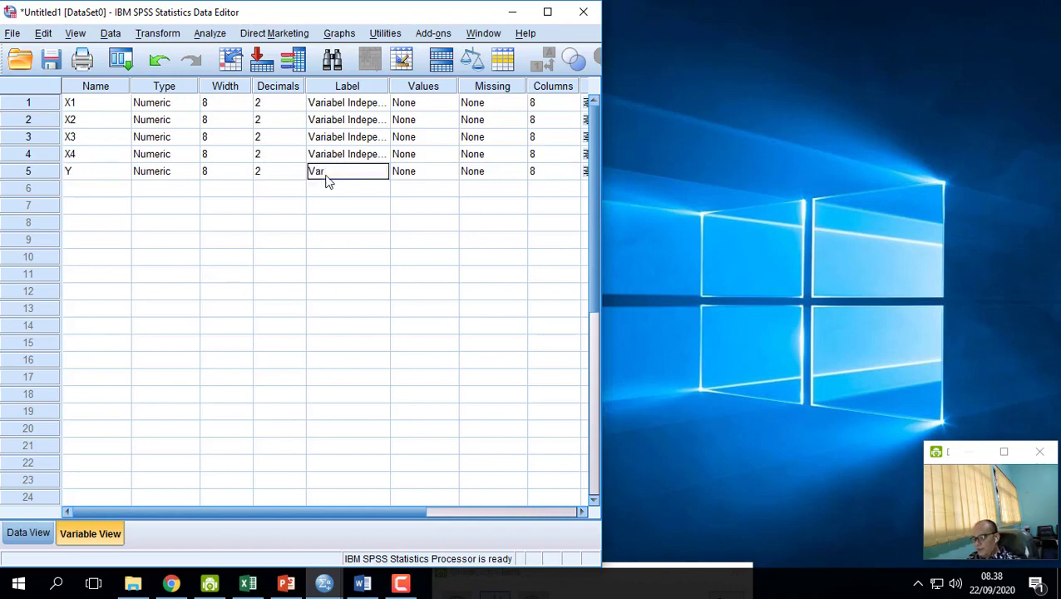
{"action": "type", "text": "iabel Dependen"}
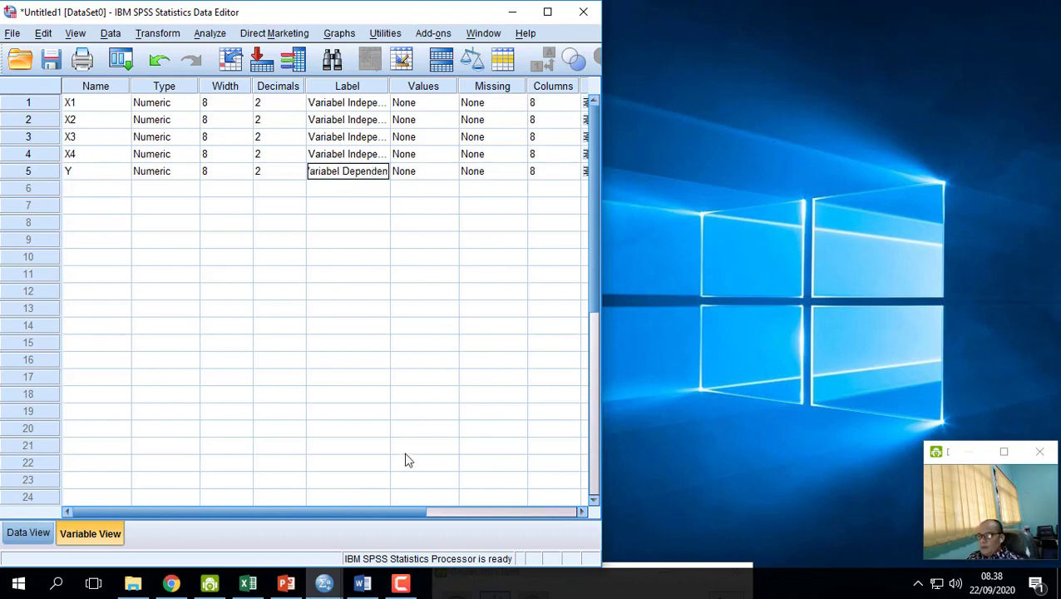
{"action": "left_click_drag", "start_coordinate": [382, 512], "coordinate": [540, 516]}
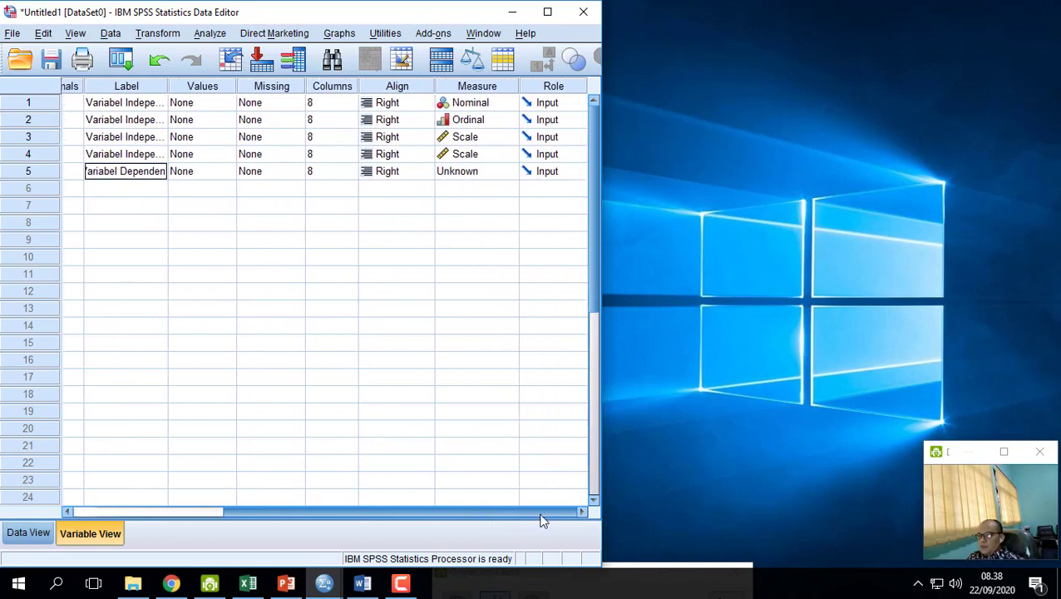
- Set the measurement level of variable Y to Scale
{"action": "left_click", "coordinate": [479, 173]}
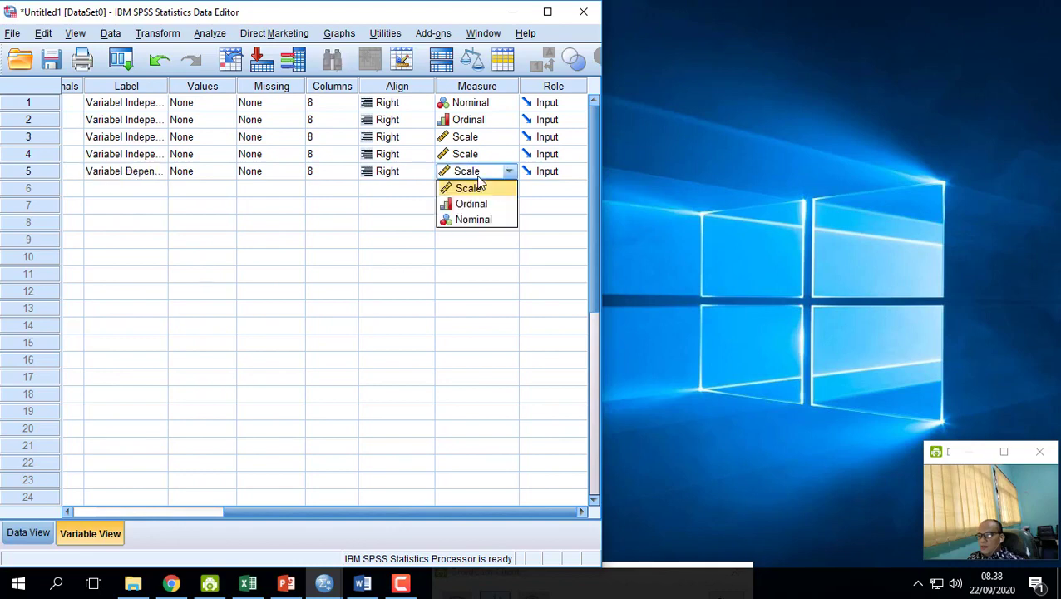
{"action": "left_click", "coordinate": [480, 189]}
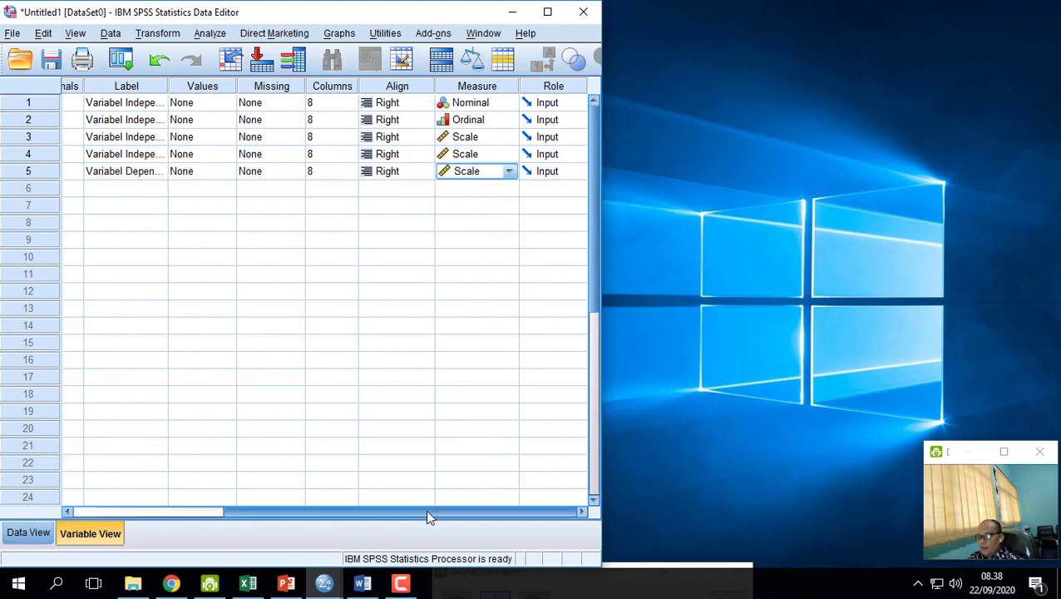
{"action": "left_click_drag", "start_coordinate": [427, 517], "coordinate": [202, 516]}
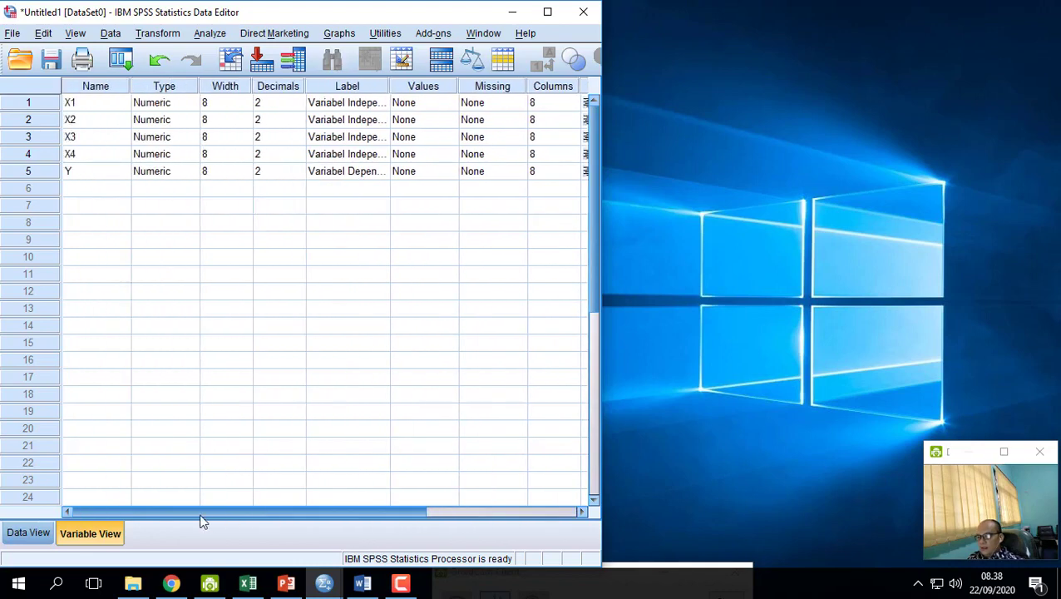
- Review the entered data and the variable definitions by alternating between the data view and the variable view
{"action": "left_click", "coordinate": [31, 533]}
{"action": "left_click", "coordinate": [92, 533]}
{"action": "left_click", "coordinate": [22, 539]}
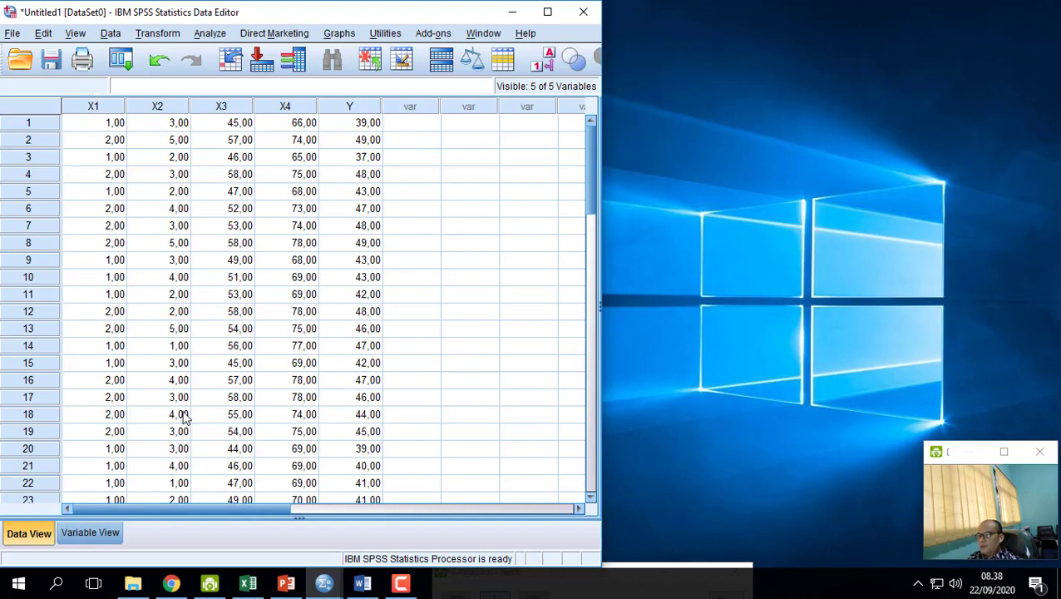
{"action": "left_click", "coordinate": [95, 533]}
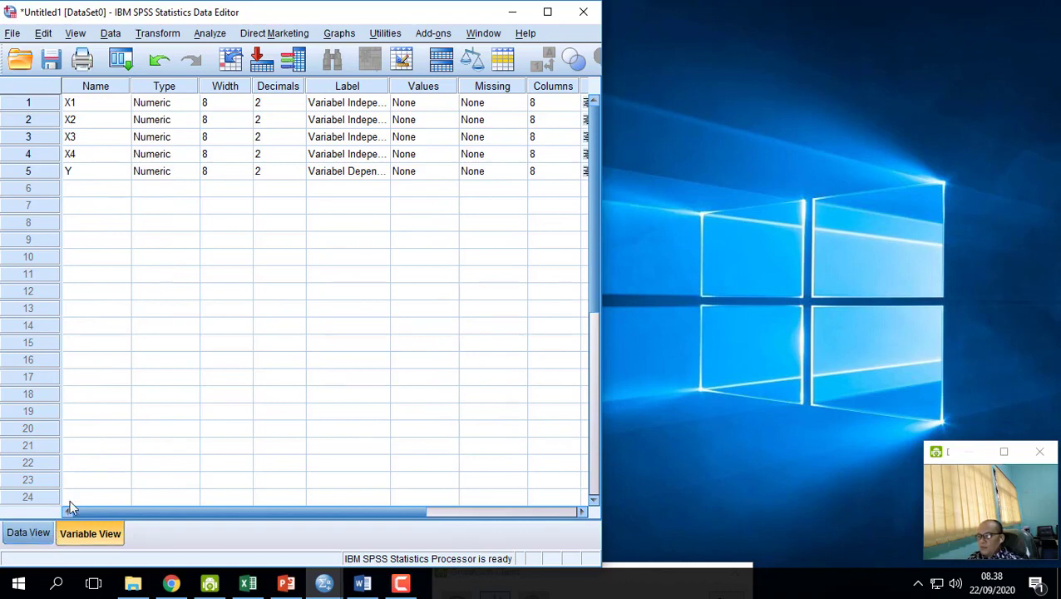
{"action": "left_click", "coordinate": [28, 533]}
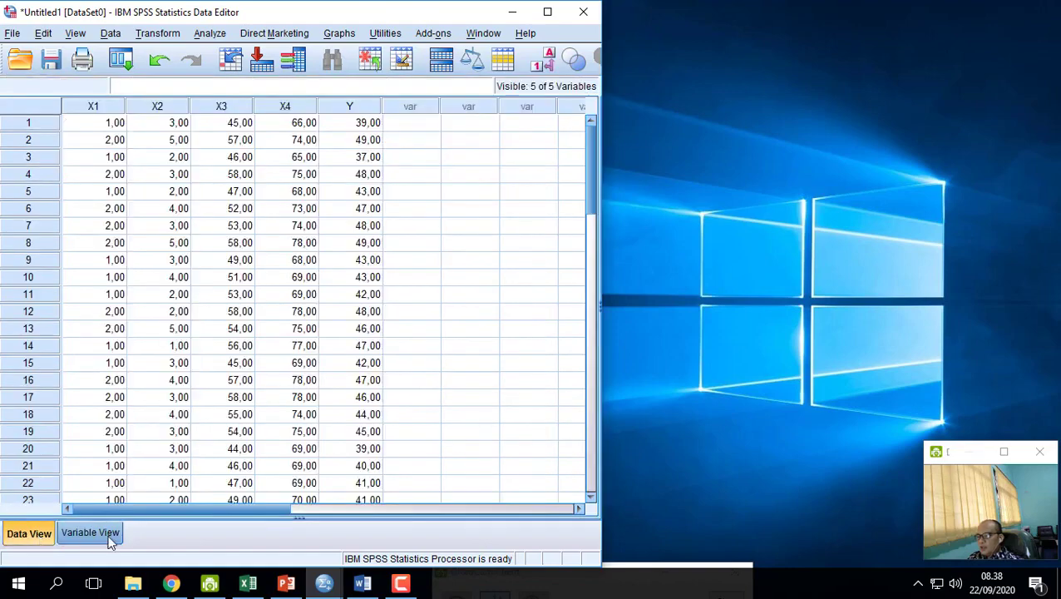
{"action": "left_click", "coordinate": [88, 533]}
{"action": "left_click", "coordinate": [34, 530]}
{"action": "left_click", "coordinate": [99, 532]}
{"action": "left_click", "coordinate": [32, 533]}
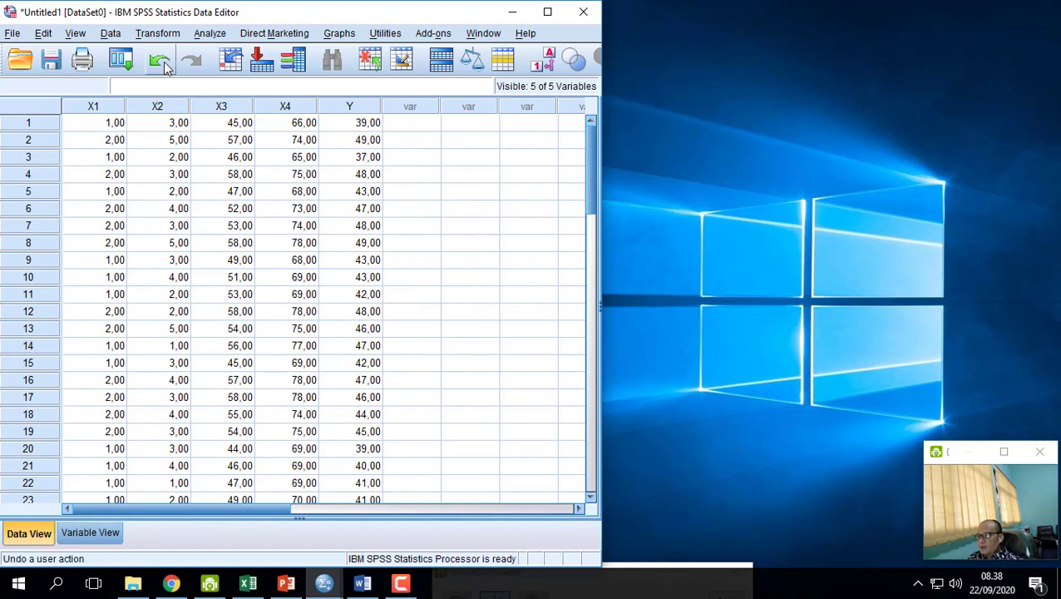
- Start Define Variable Properties and scan the nominal variable X1 and the ordinal variable X2
{"action": "left_click", "coordinate": [111, 33]}
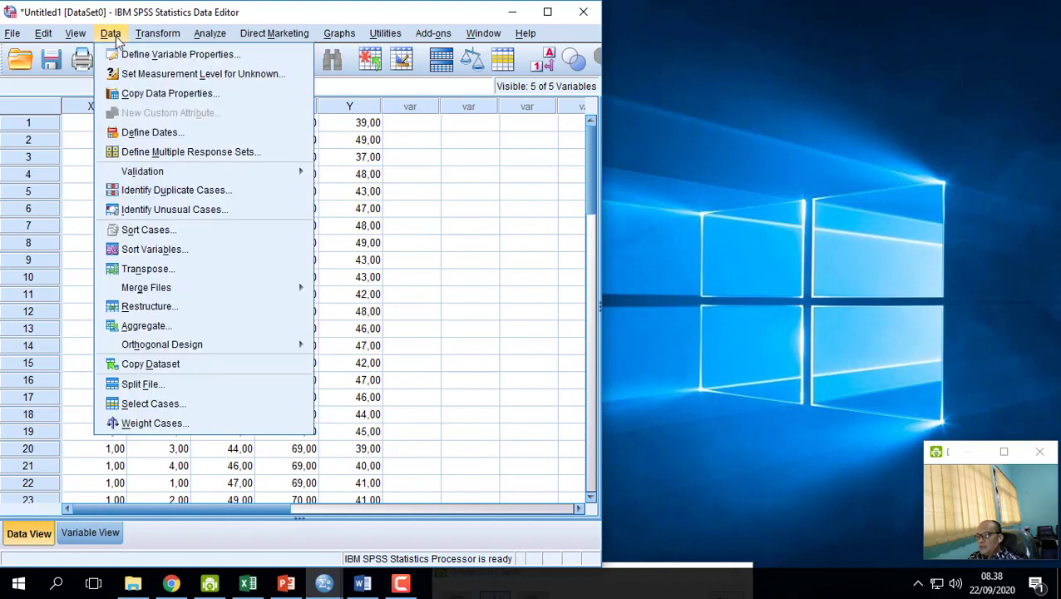
{"action": "left_click", "coordinate": [474, 174]}
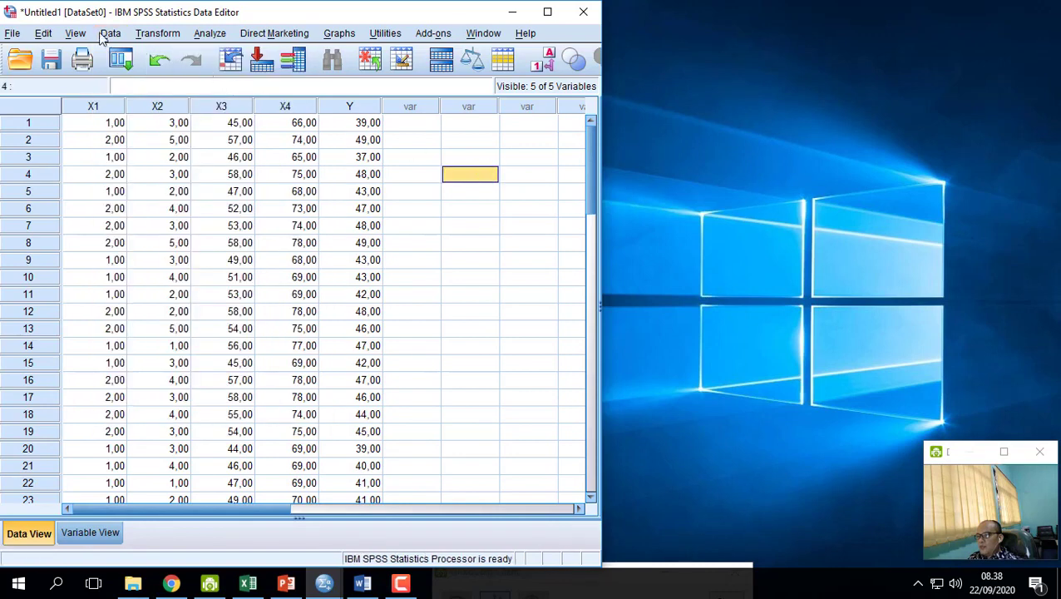
{"action": "left_click", "coordinate": [108, 33]}
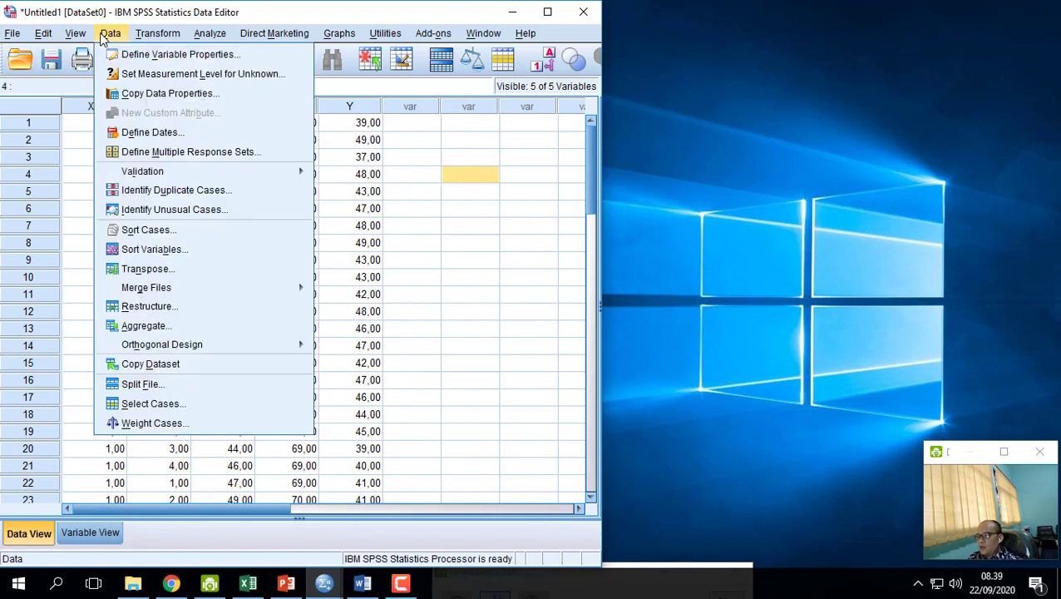
{"action": "left_click", "coordinate": [153, 60]}
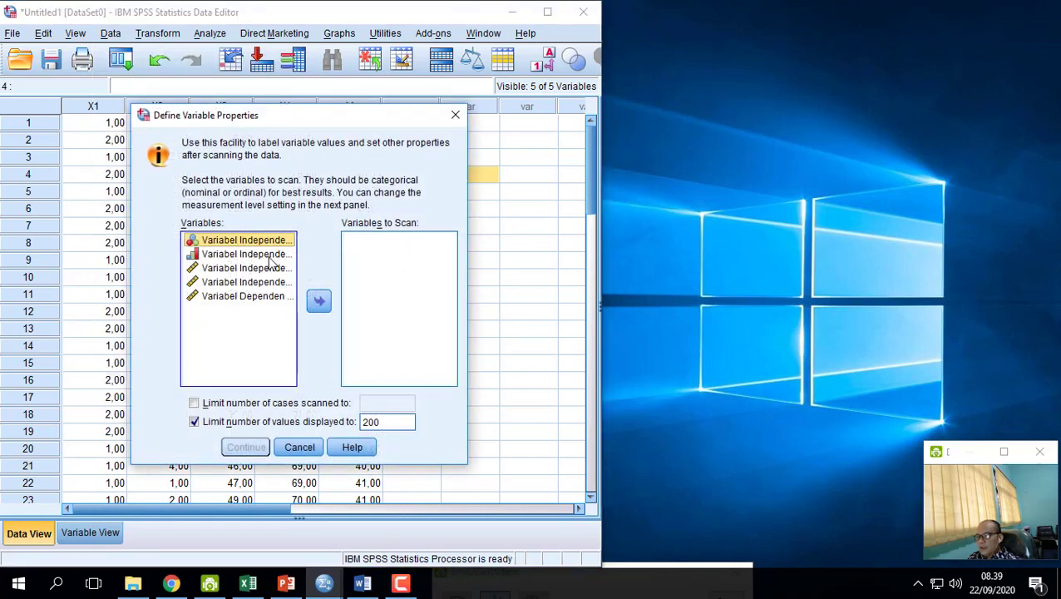
{"action": "left_click", "coordinate": [268, 258], "text": "shift"}
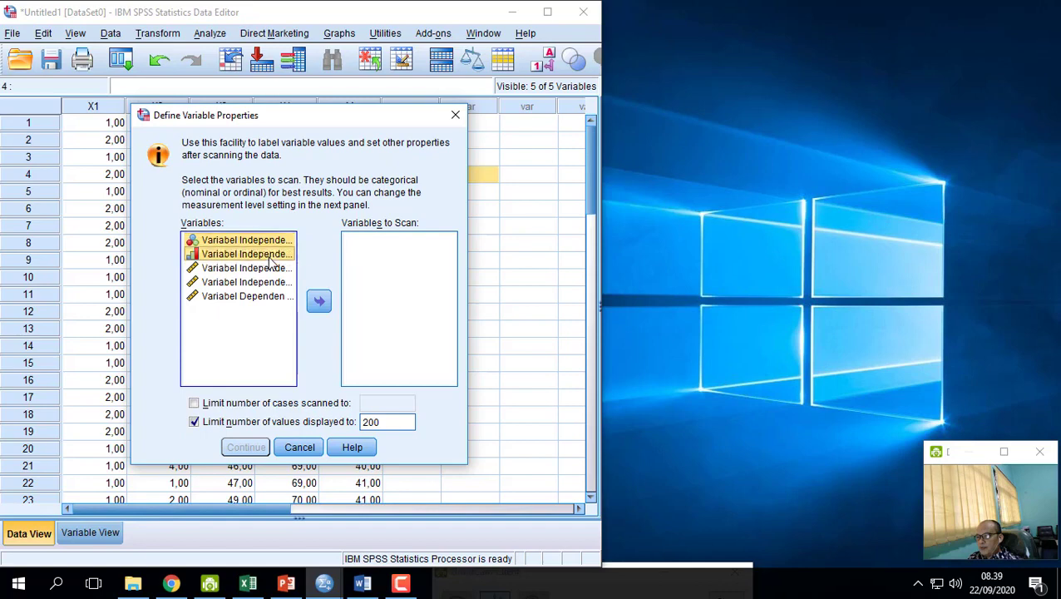
{"action": "left_click", "coordinate": [321, 304]}
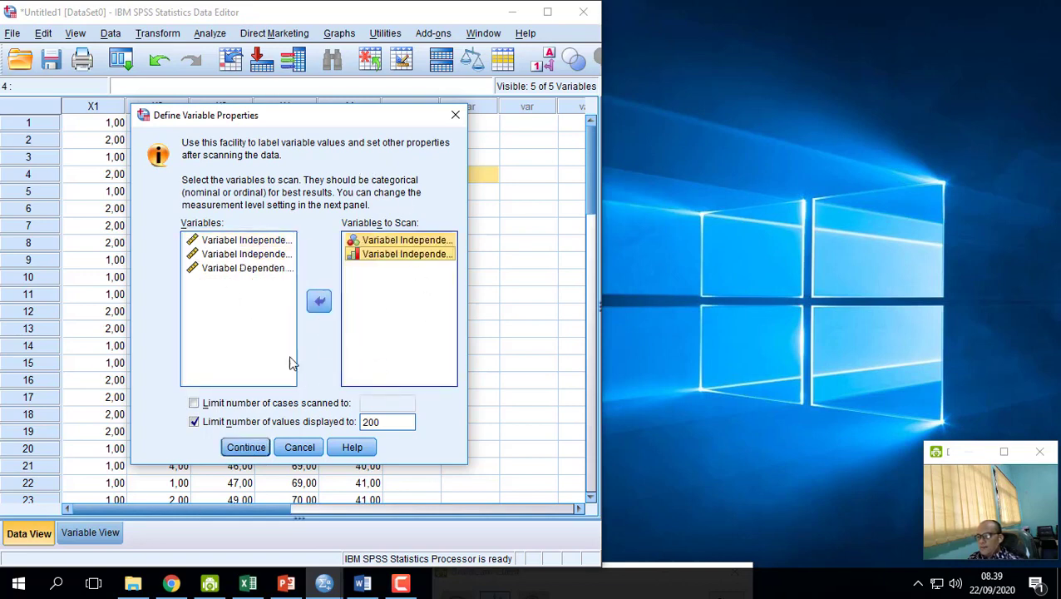
{"action": "left_click", "coordinate": [246, 447]}
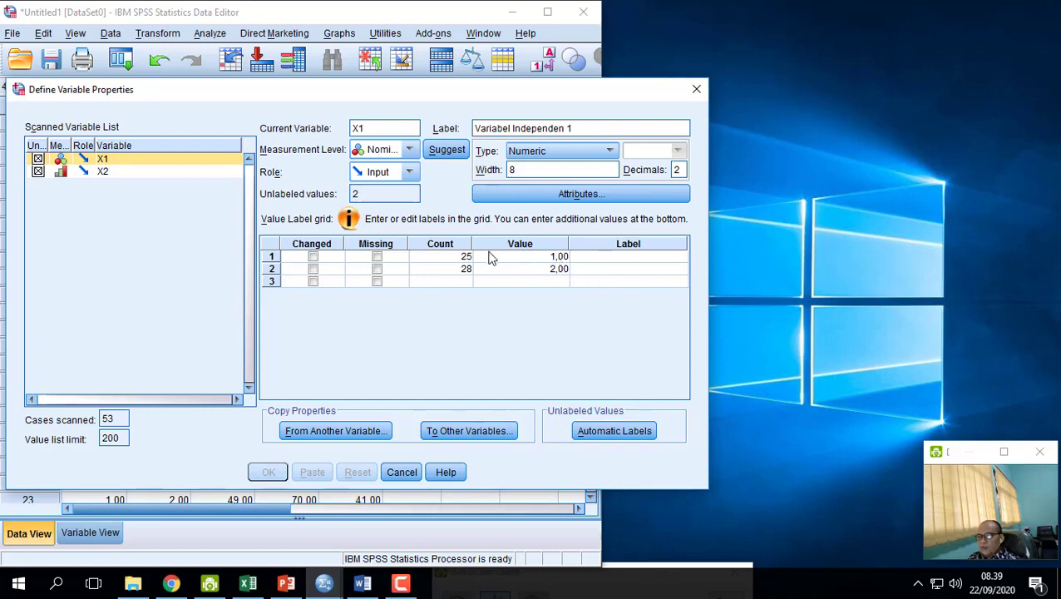
- Label X1's value 1 as "Laki-laki" and its value 2 as "Perempuan"
{"action": "left_click", "coordinate": [599, 260]}
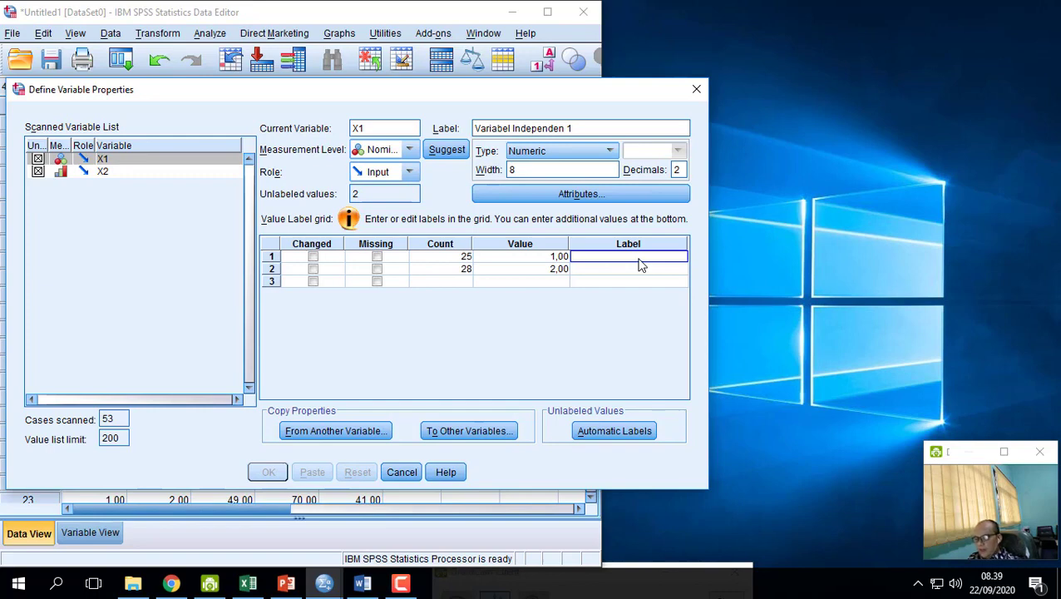
{"action": "type", "text": "Laki-laki"}
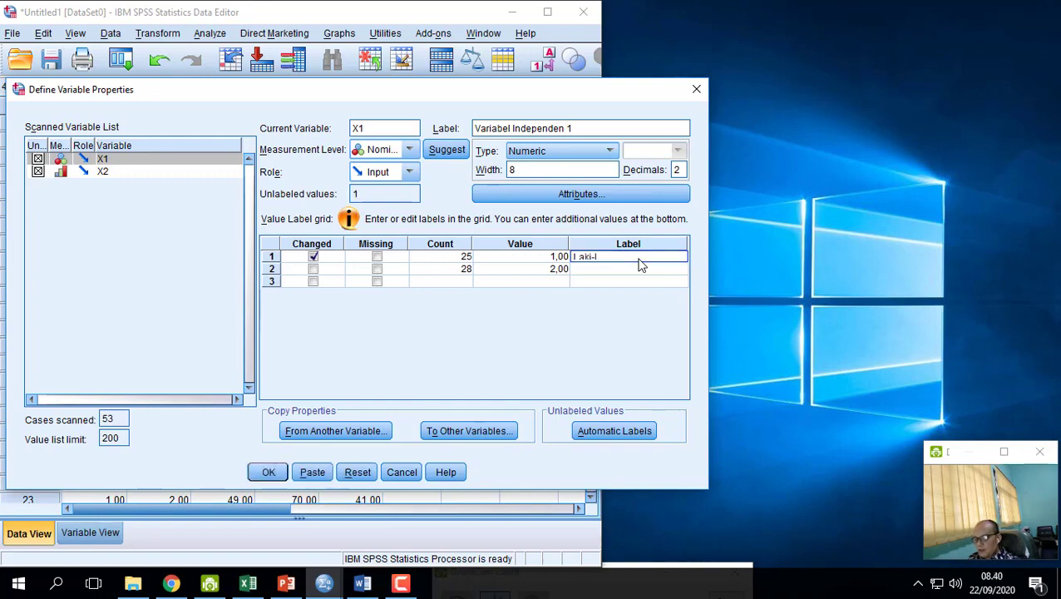
{"action": "left_click", "coordinate": [630, 271]}
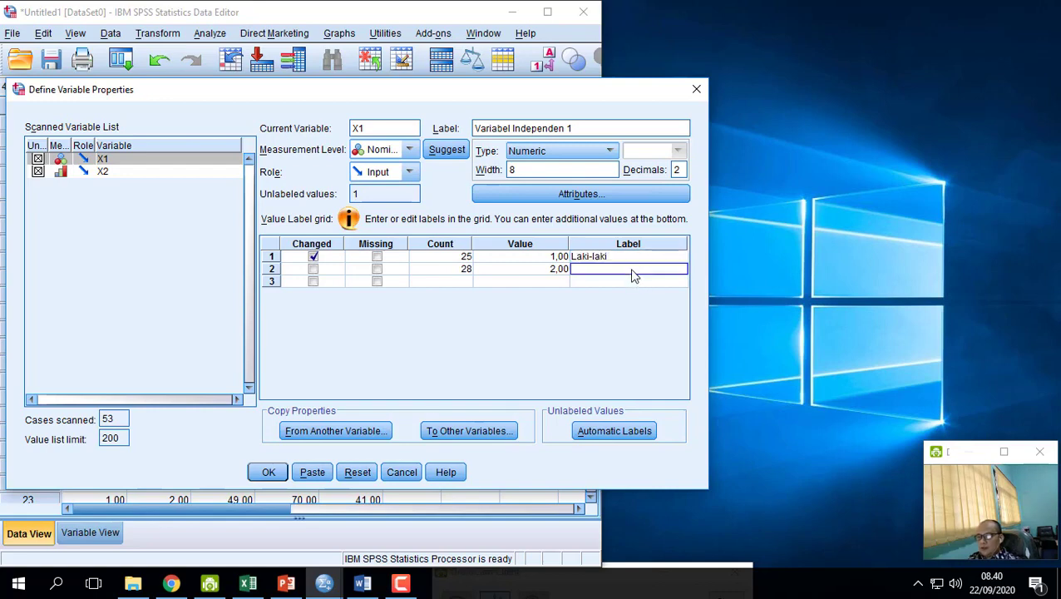
{"action": "type", "text": "Perem"}
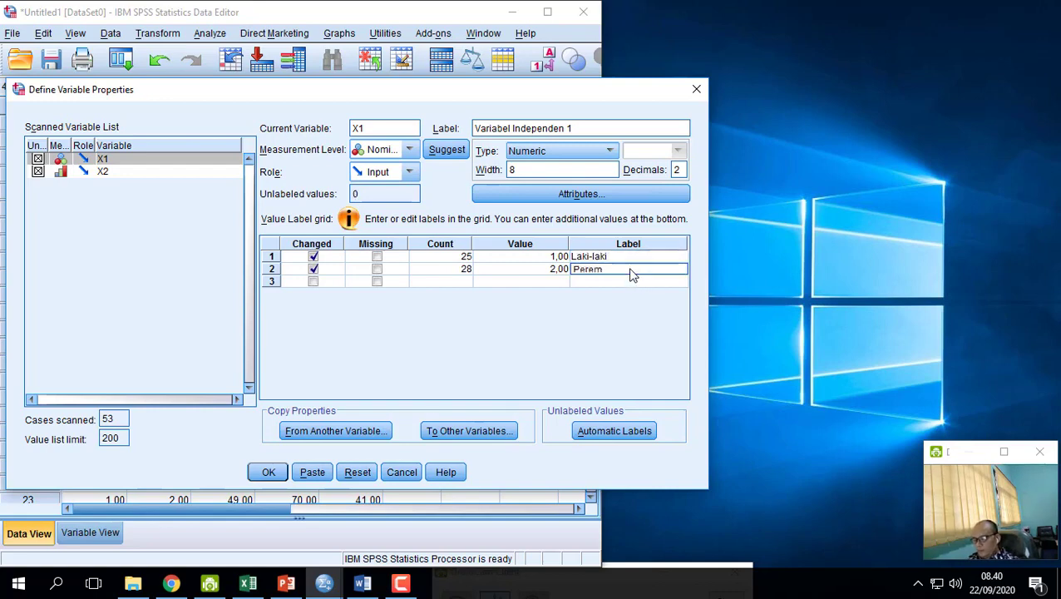
{"action": "type", "text": "puan"}
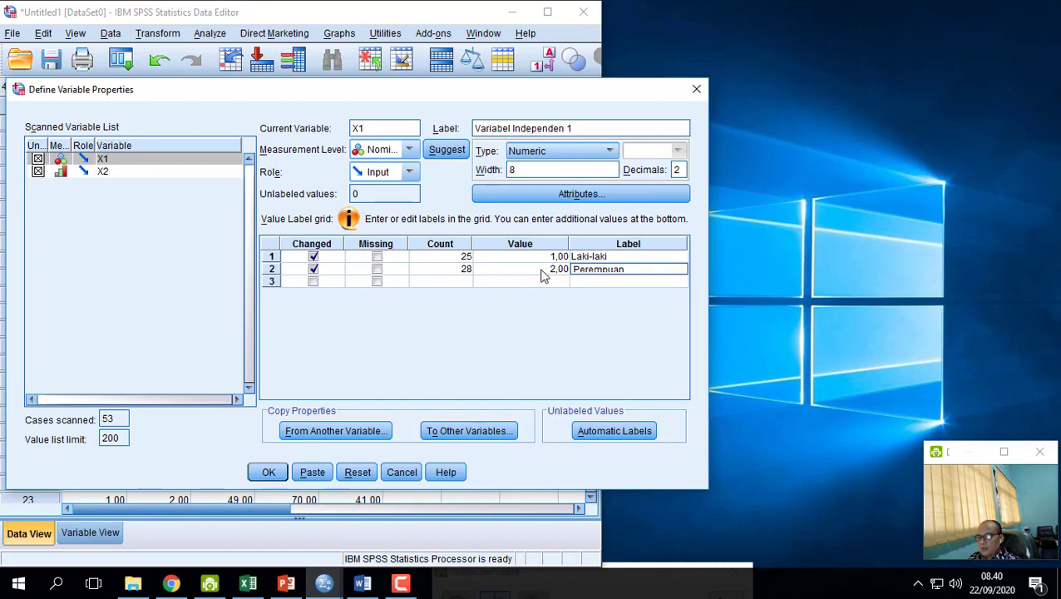
- Label X2's value 1 as "Sangat tidak setuju" and its value 2 as "Tidak setuju"
{"action": "left_click", "coordinate": [104, 172]}
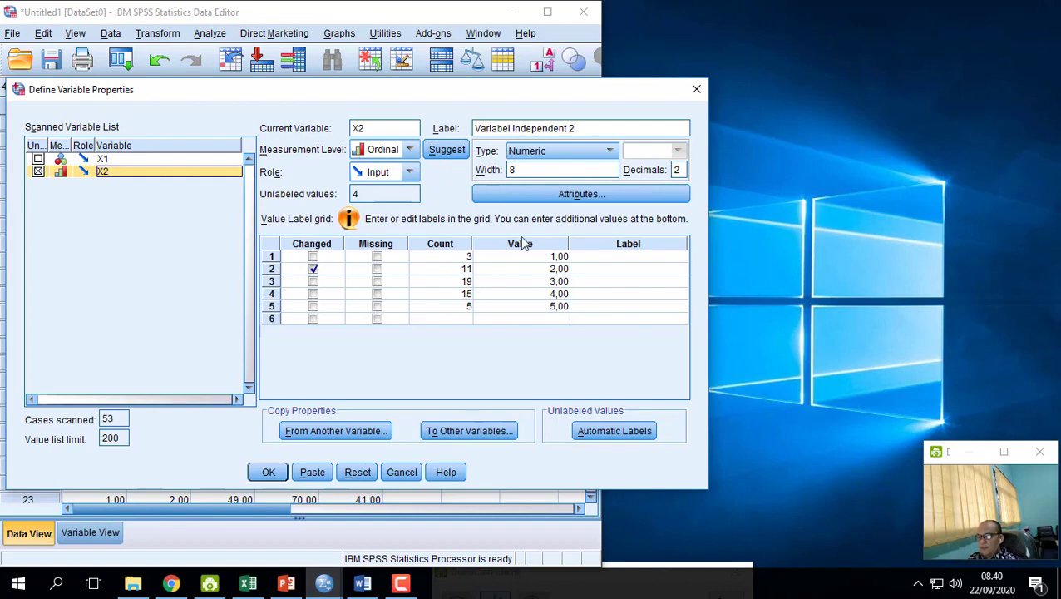
{"action": "left_click", "coordinate": [618, 258]}
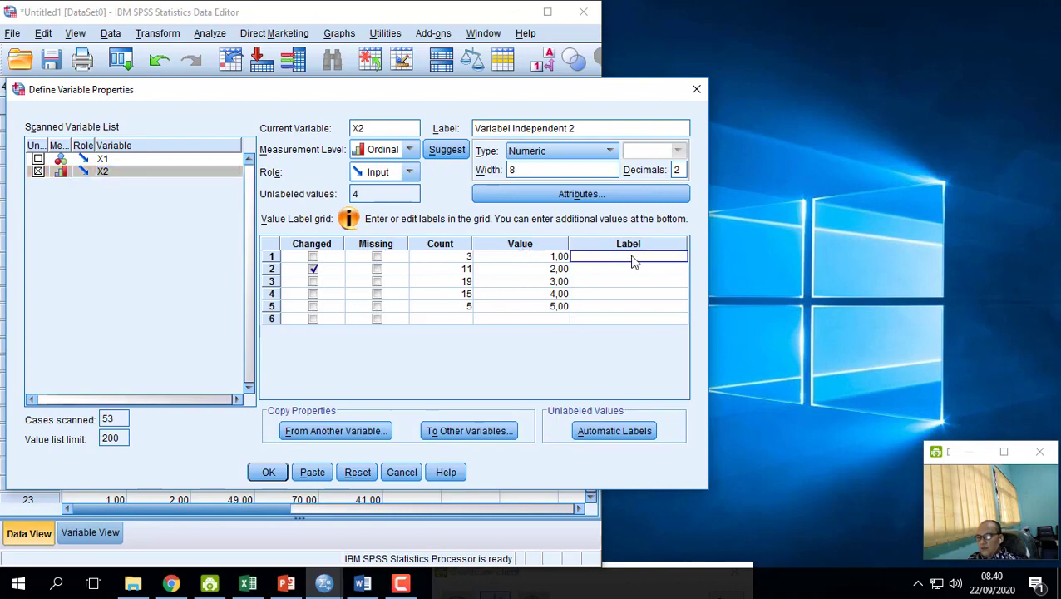
{"action": "type", "text": "S"}
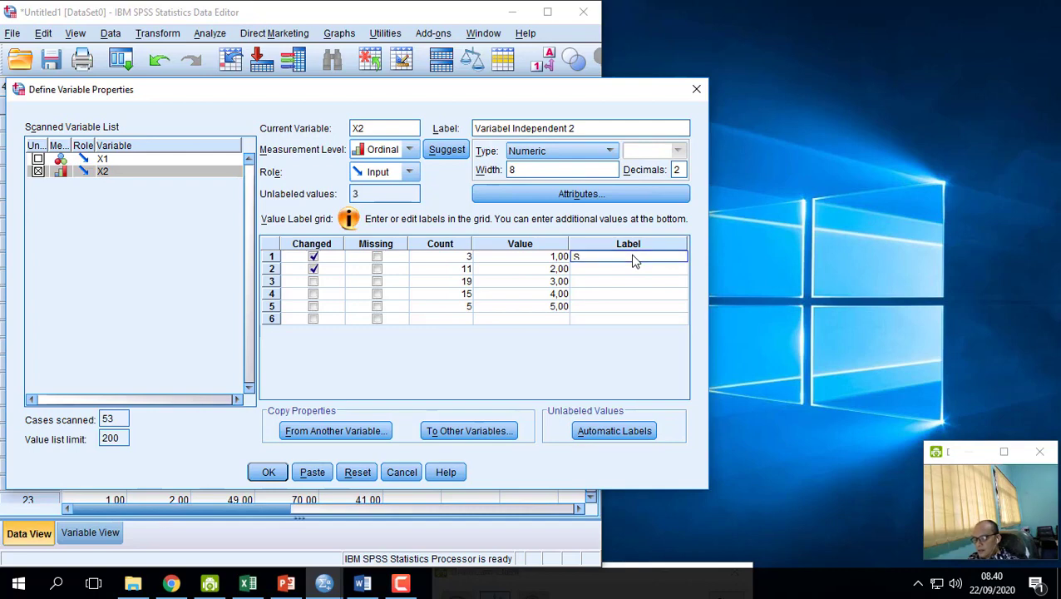
{"action": "type", "text": "angat tidak setuju"}
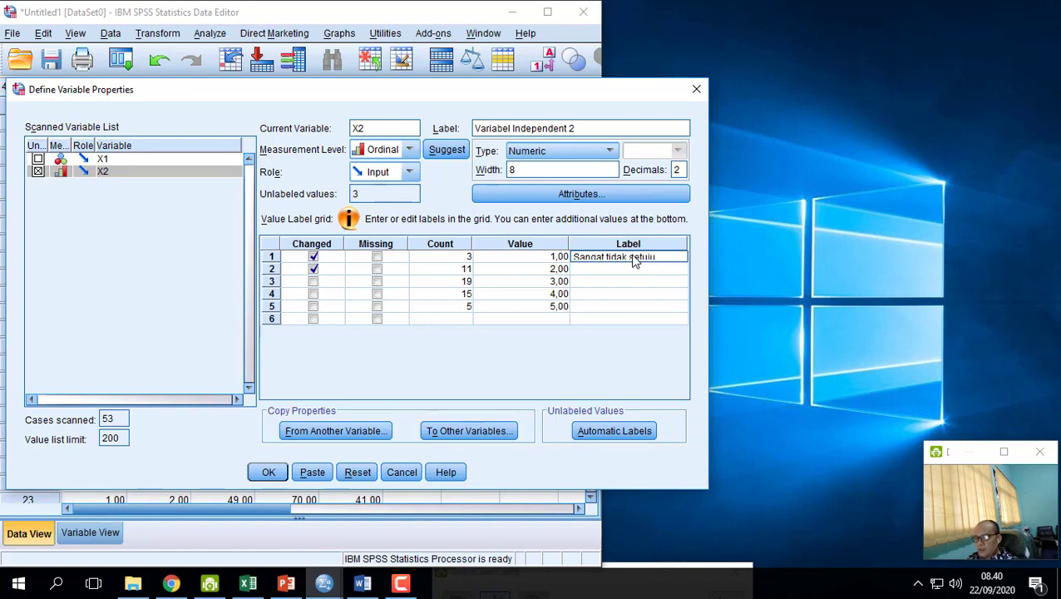
{"action": "left_click", "coordinate": [626, 274]}
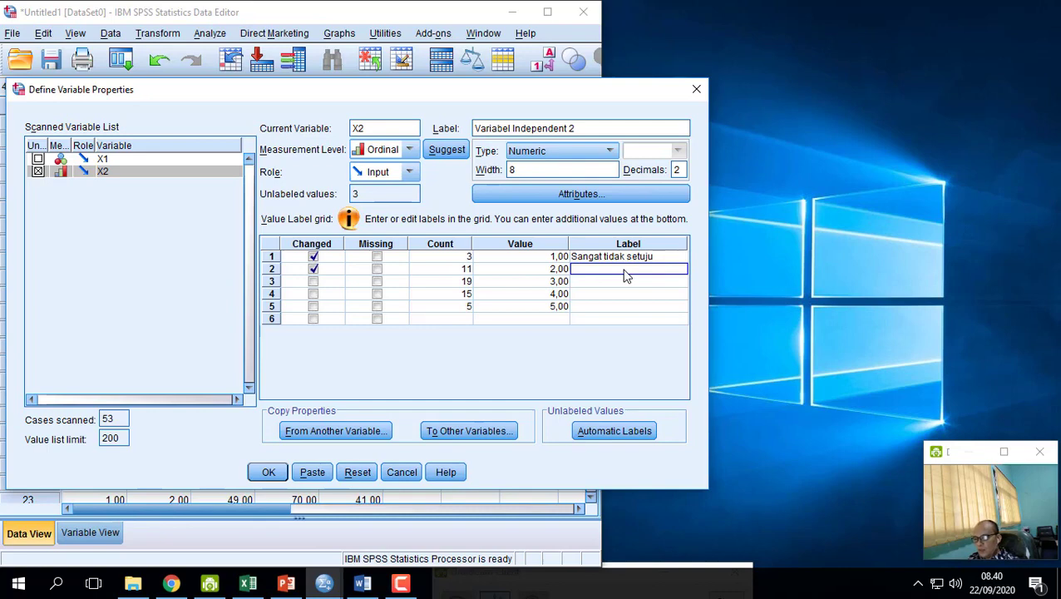
{"action": "type", "text": "Tida"}
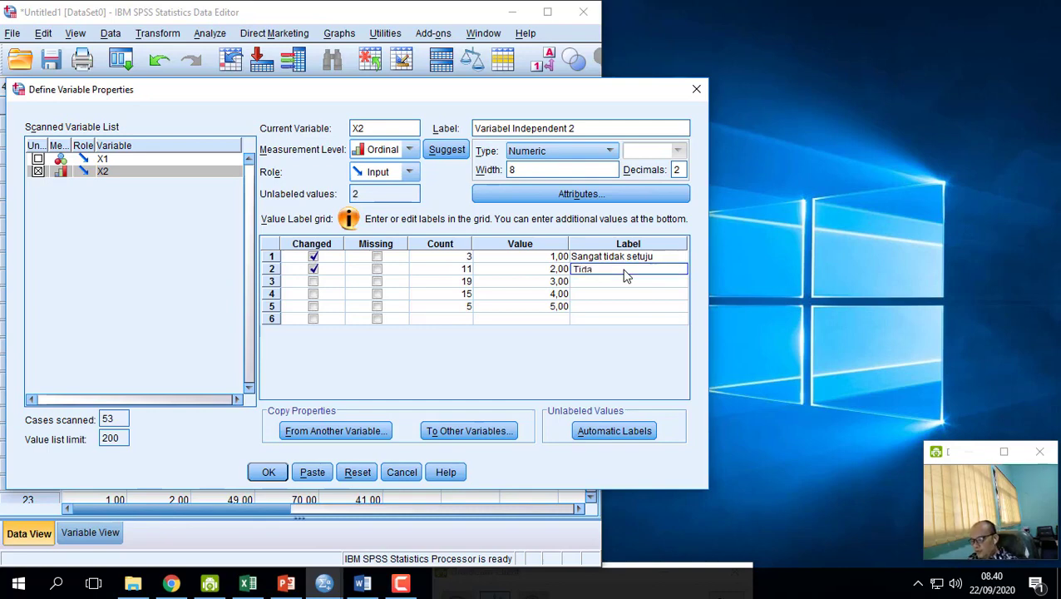
{"action": "type", "text": "k setuju"}
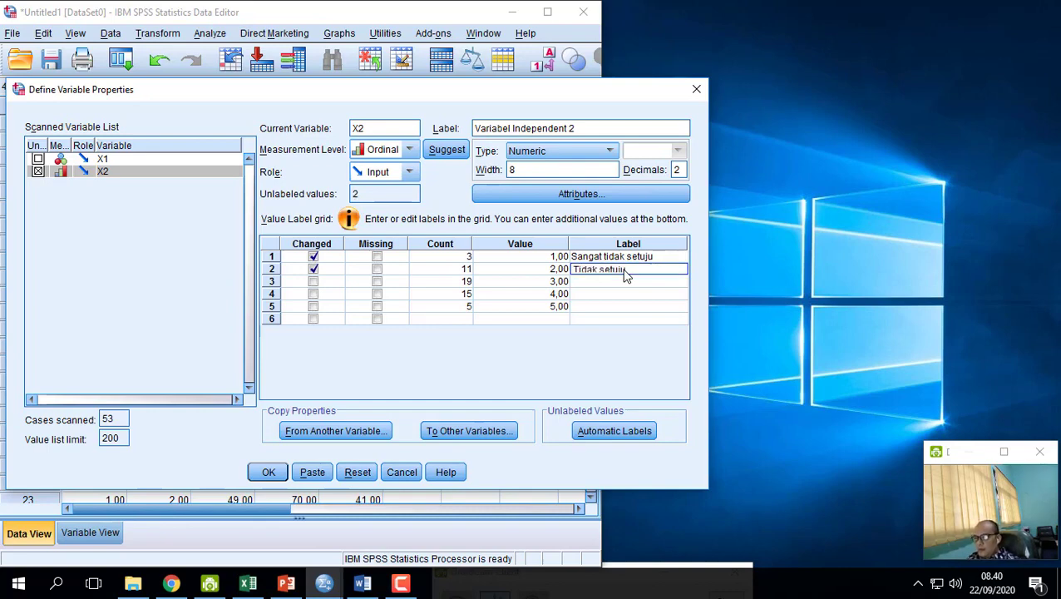
- Label X2's values 3, 4 and 5 as "Netral", "Setuju" and "Sangat setuju", and apply the variable properties
{"action": "left_click", "coordinate": [612, 288]}
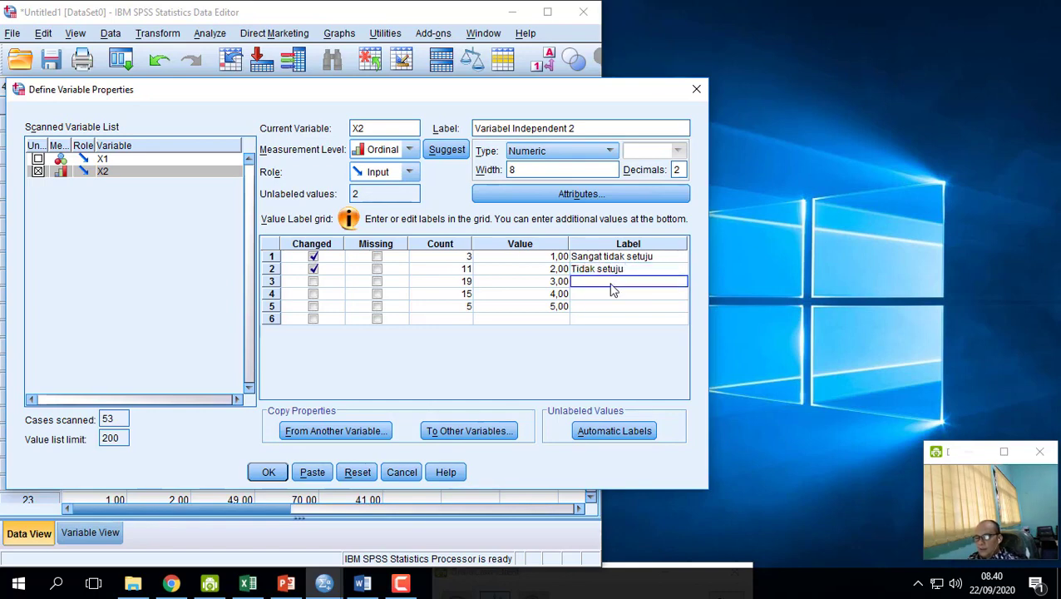
{"action": "type", "text": "Netral"}
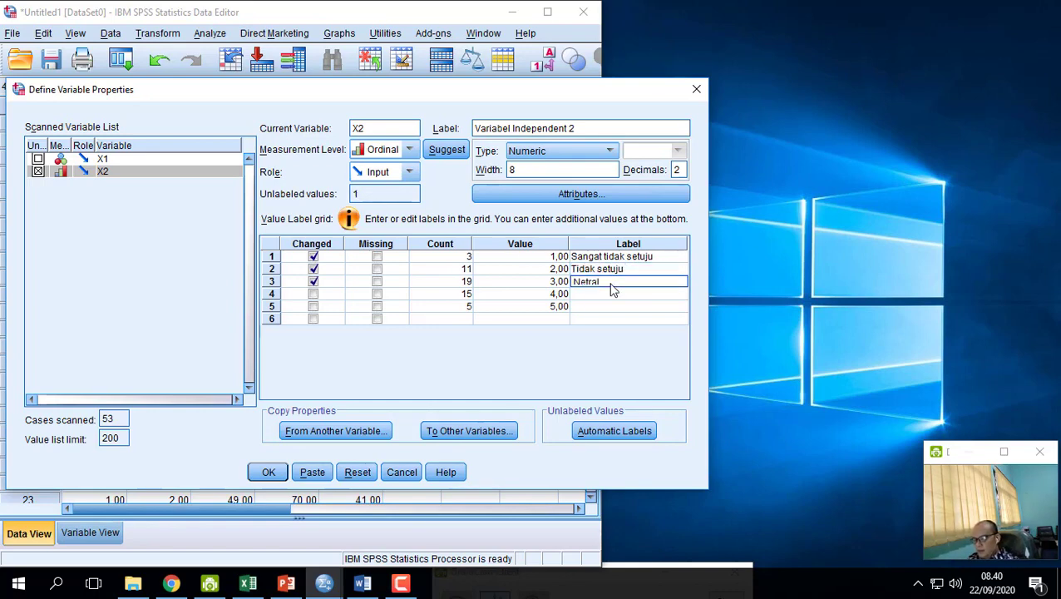
{"action": "left_click", "coordinate": [619, 294]}
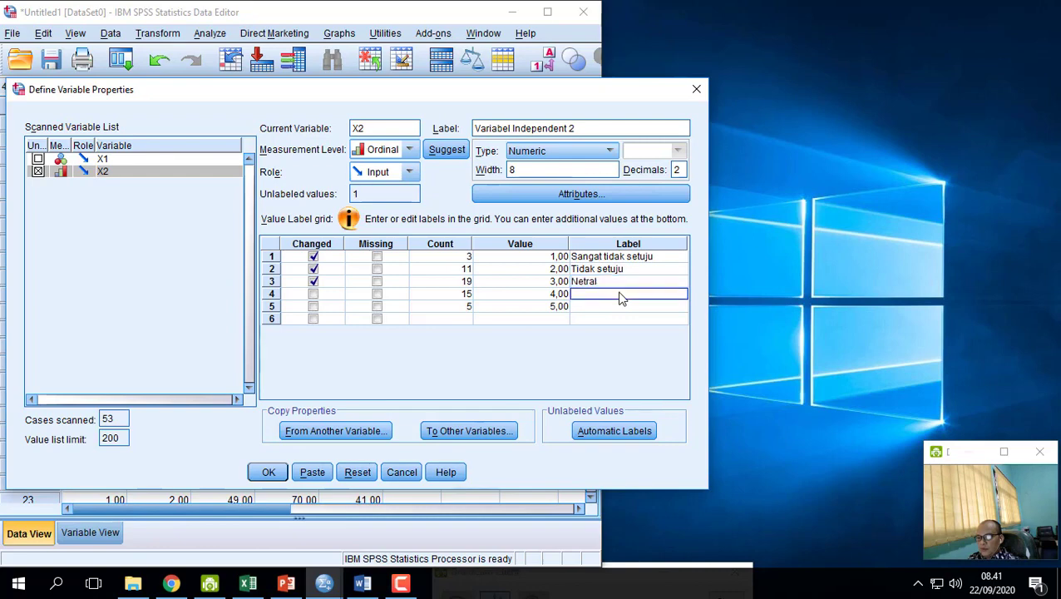
{"action": "type", "text": "Se"}
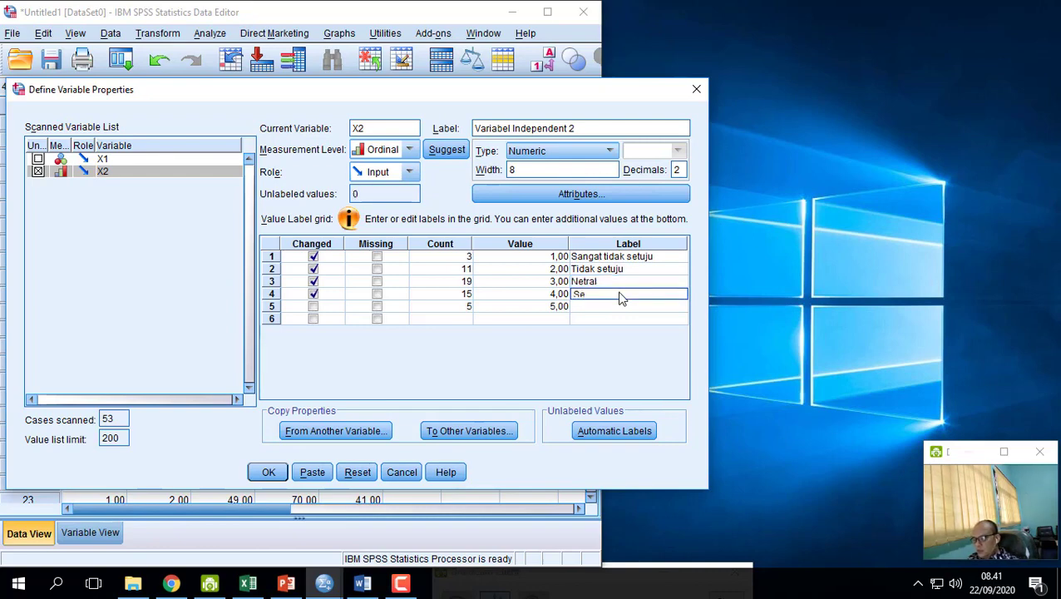
{"action": "type", "text": "tuju"}
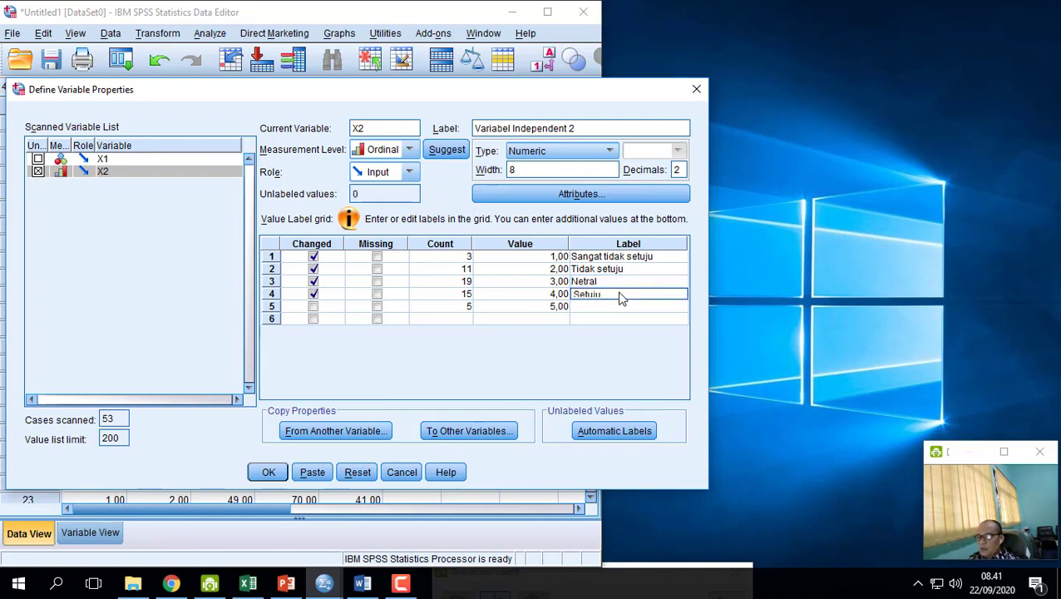
{"action": "left_click", "coordinate": [607, 311]}
{"action": "type", "text": "Sa"}
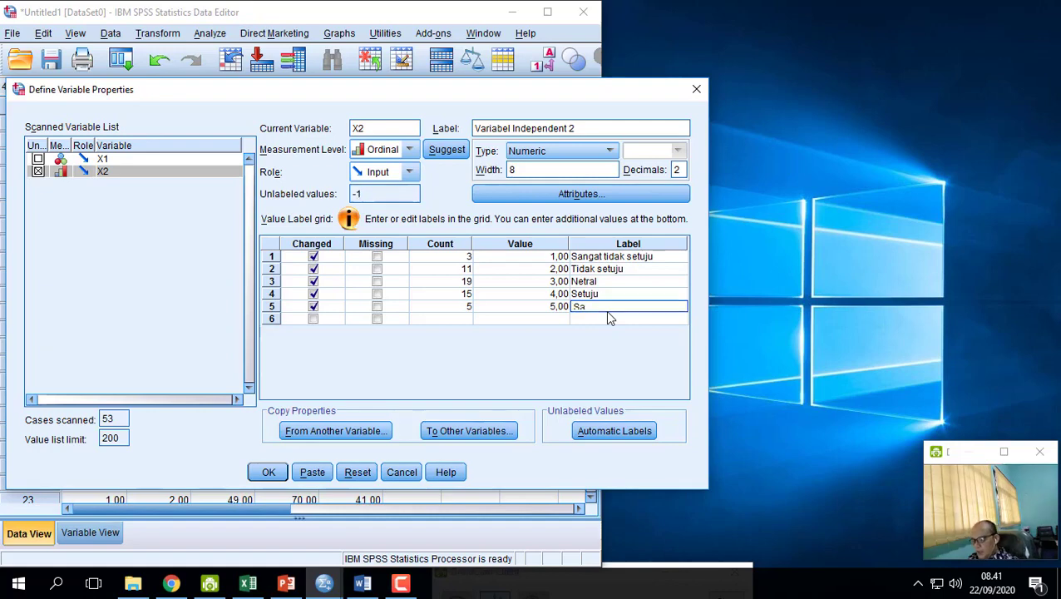
{"action": "type", "text": "ngat setuju"}
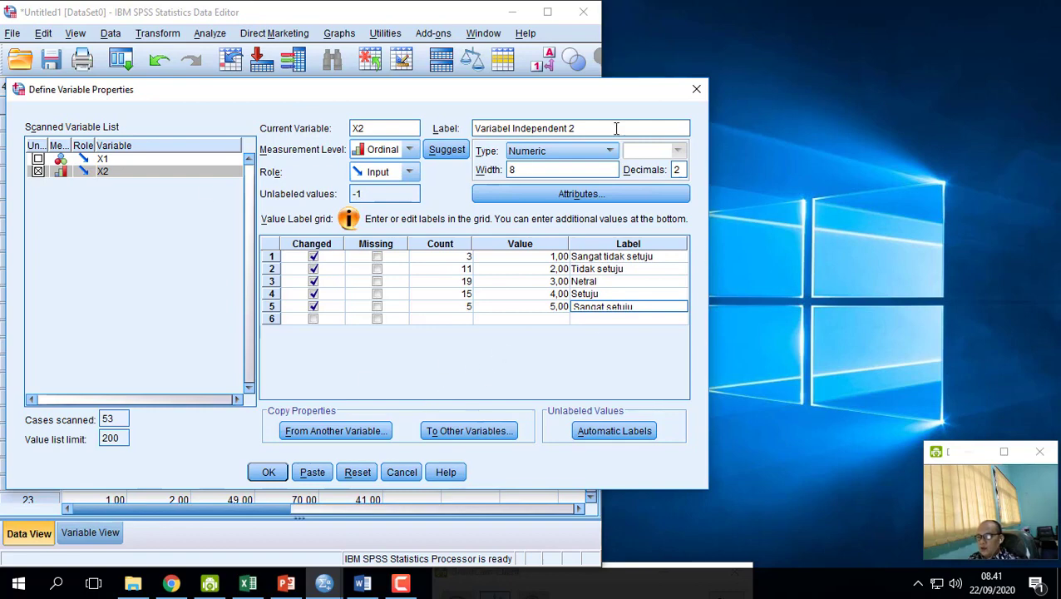
{"action": "left_click", "coordinate": [268, 472]}
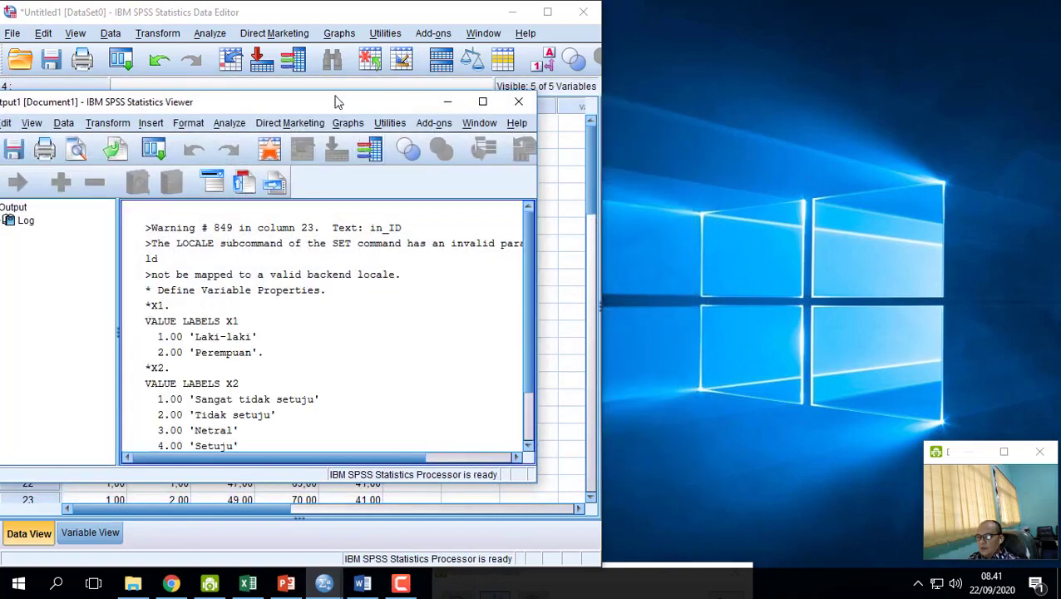
{"action": "left_click_drag", "start_coordinate": [337, 101], "coordinate": [665, 14]}
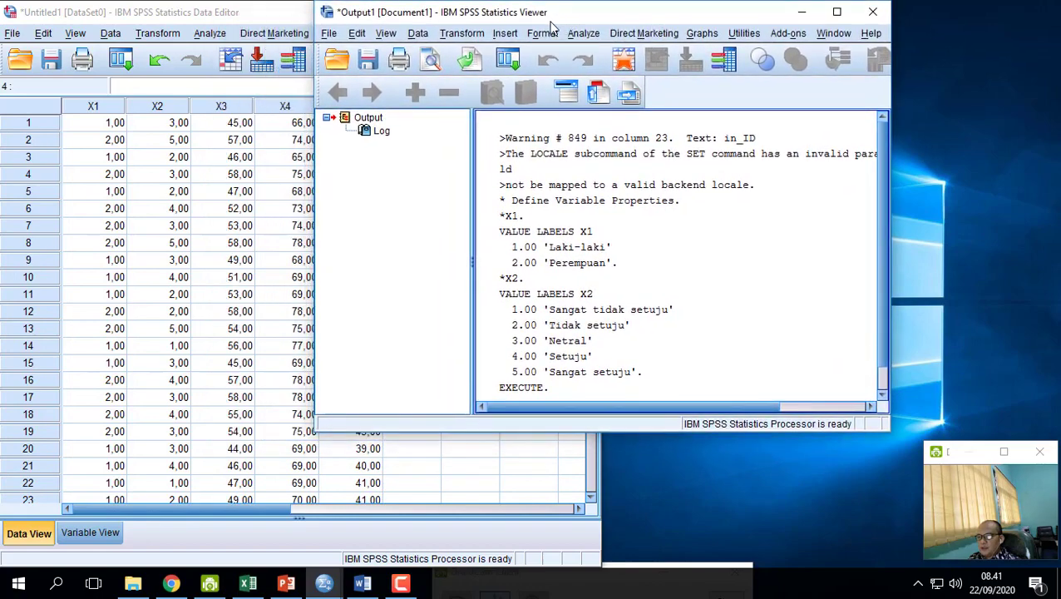
- Review the X1 and X2 value labels in the output log, and check the entered data rows in the Data Editor
{"action": "left_click", "coordinate": [549, 177]}
{"action": "scroll", "coordinate": [551, 257], "scroll_direction": "down", "scroll_amount": 1}
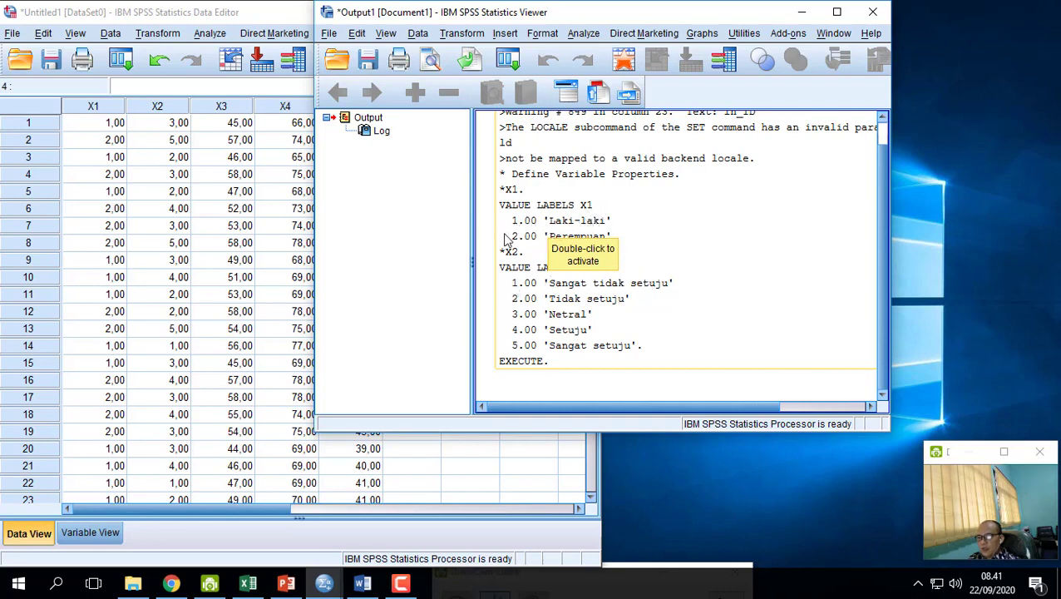
{"action": "left_click", "coordinate": [666, 263]}
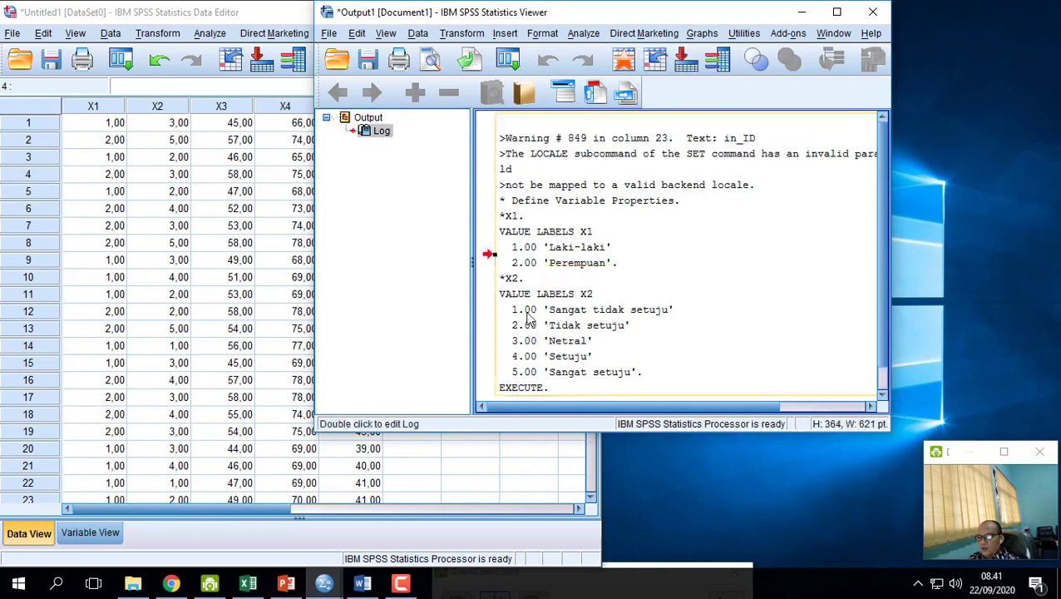
{"action": "scroll", "coordinate": [527, 312], "scroll_direction": "down", "scroll_amount": 1}
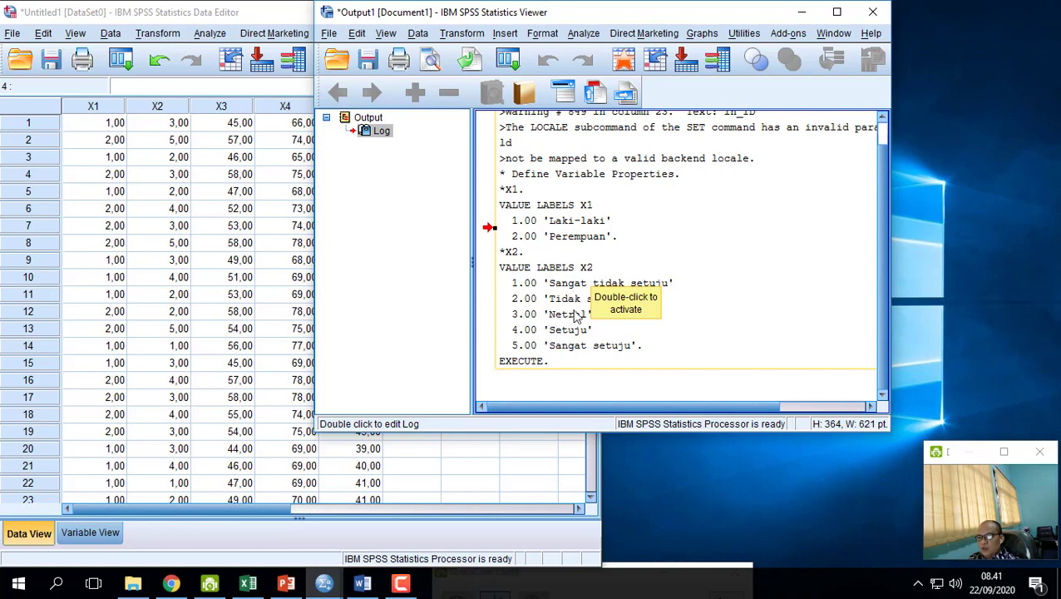
{"action": "scroll", "coordinate": [746, 299], "scroll_direction": "up", "scroll_amount": 1}
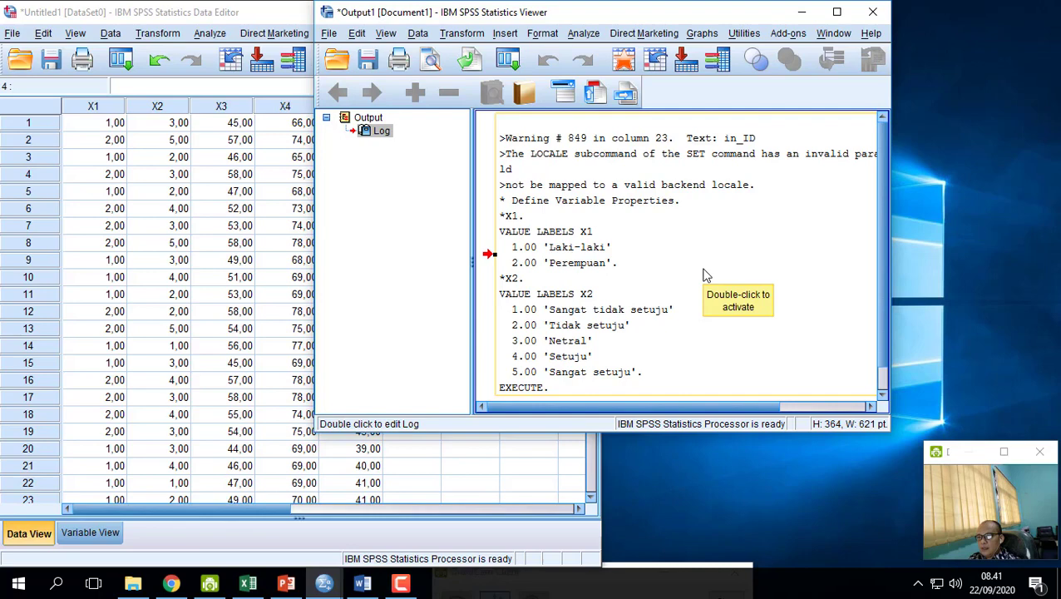
{"action": "left_click", "coordinate": [166, 192]}
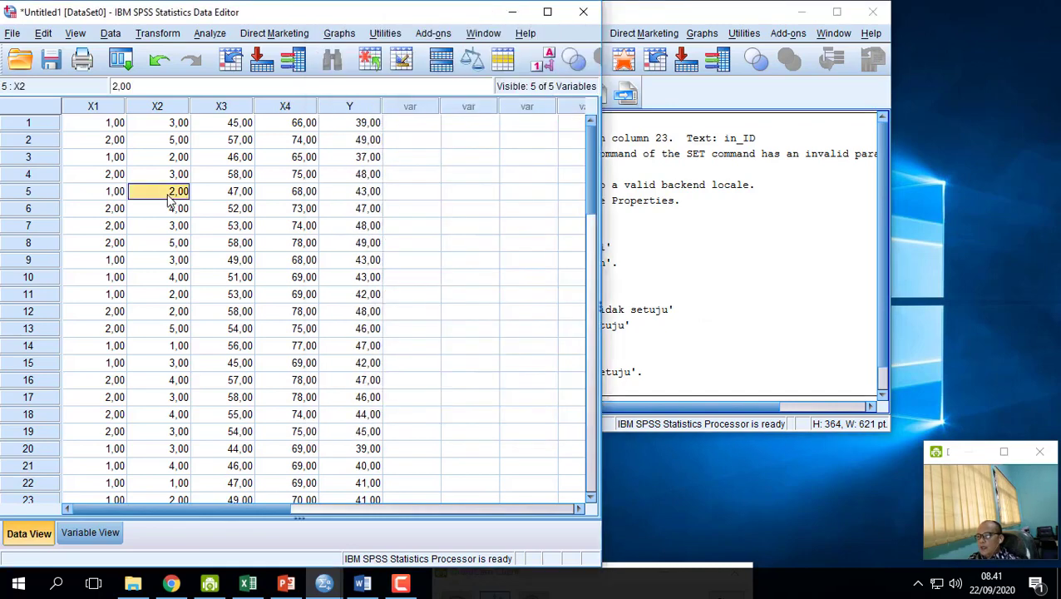
{"action": "scroll", "coordinate": [329, 258], "scroll_direction": "down", "scroll_amount": 4}
{"action": "scroll", "coordinate": [326, 259], "scroll_direction": "down", "scroll_amount": 8}
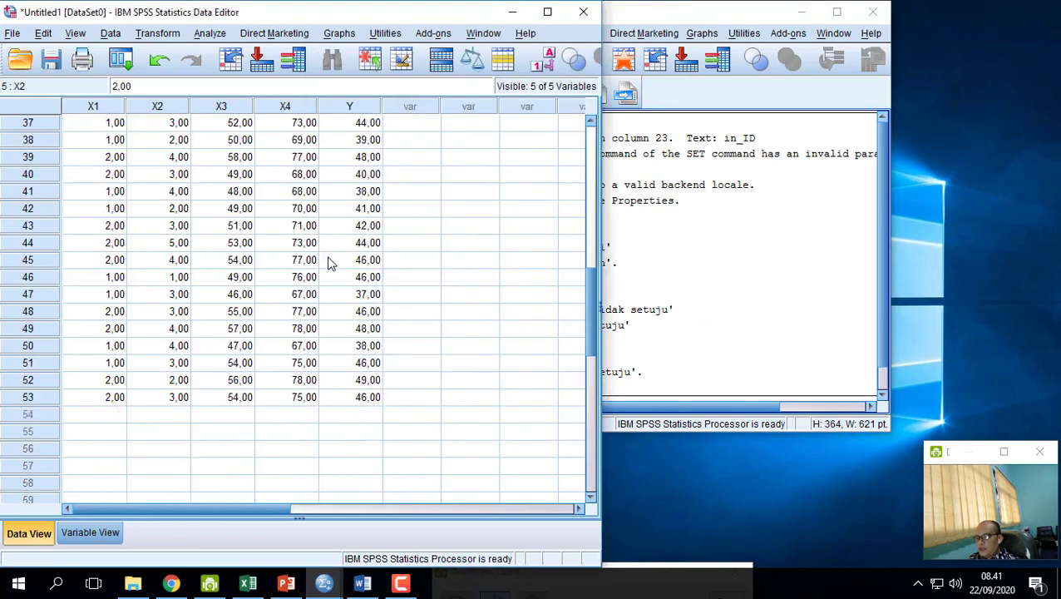
{"action": "scroll", "coordinate": [326, 259], "scroll_direction": "up", "scroll_amount": 12}
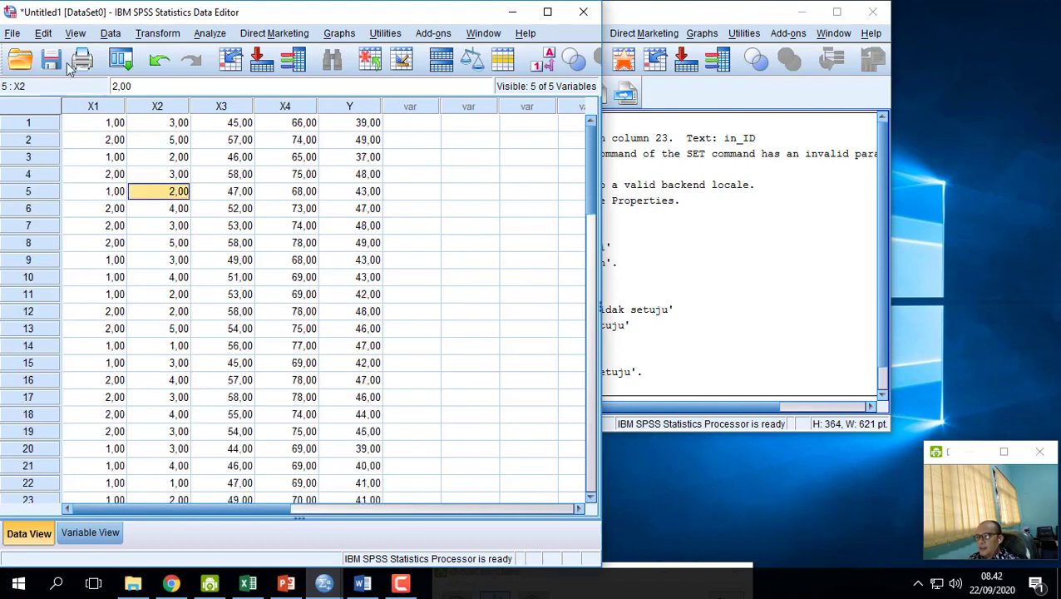
- Save the dataset as an SPSS Statistics file named "Latihan Input Data SPSS" in the SPSSInc folder on drive D
{"action": "left_click", "coordinate": [12, 35]}
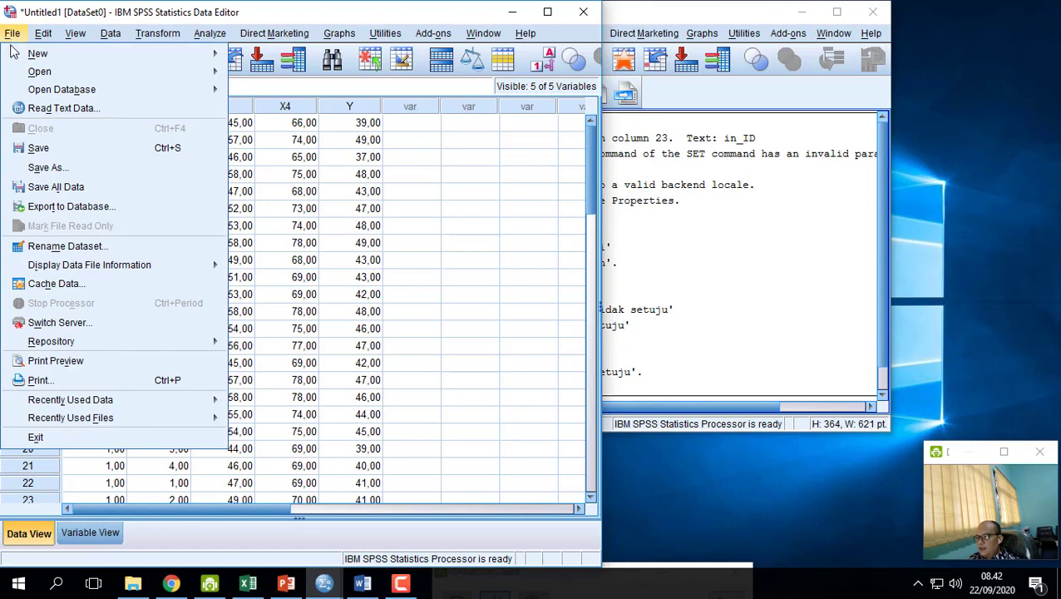
{"action": "left_click", "coordinate": [48, 167]}
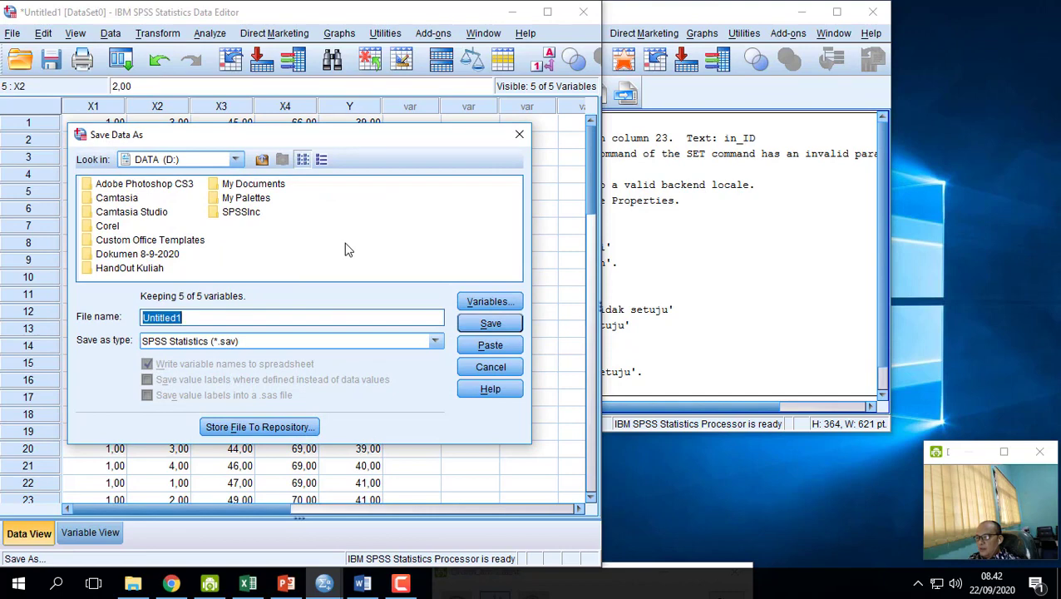
{"action": "double_click", "coordinate": [253, 213]}
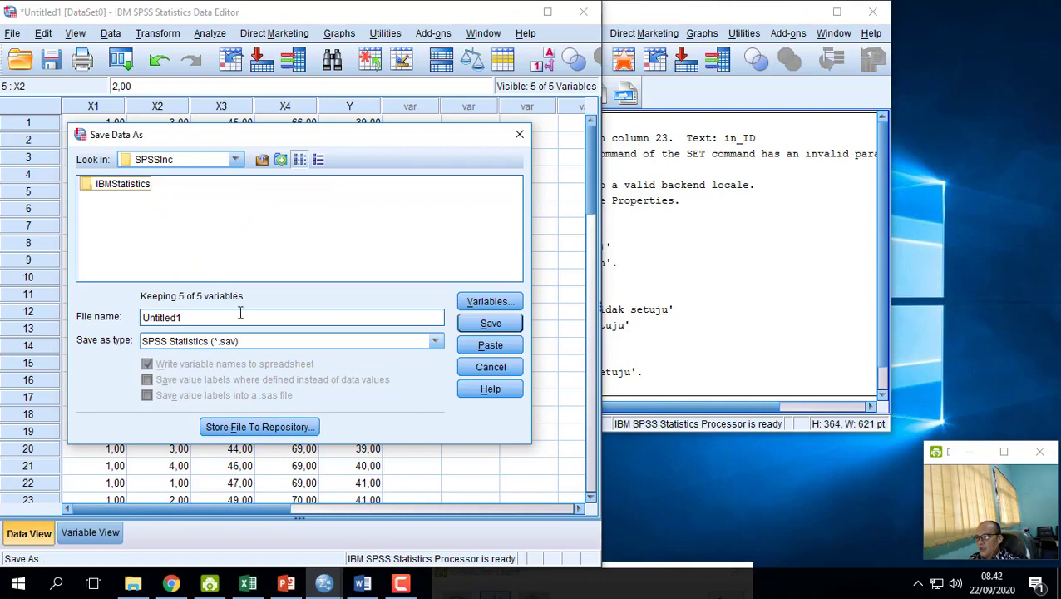
{"action": "left_click", "coordinate": [240, 316]}
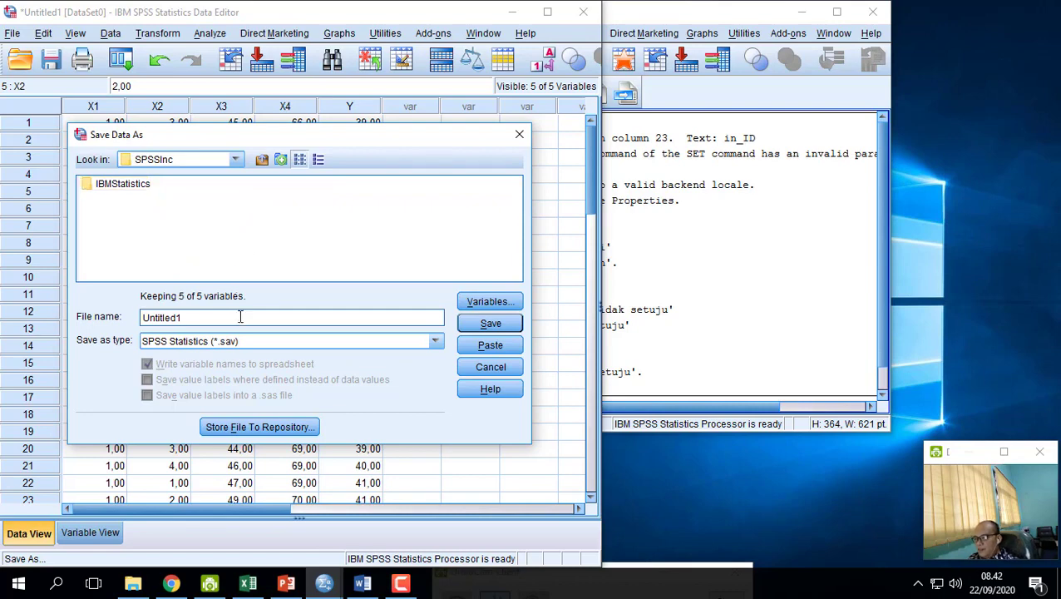
{"action": "key", "text": "BackSpace"}
{"action": "key", "text": "BackSpace"}
{"action": "key", "text": "BackSpace"}
{"action": "key", "text": "BackSpace"}
{"action": "key", "text": "BackSpace"}
{"action": "key", "text": "BackSpace"}
{"action": "key", "text": "BackSpace"}
{"action": "key", "text": "BackSpace"}
{"action": "key", "text": "BackSpace"}
{"action": "type", "text": "L"}
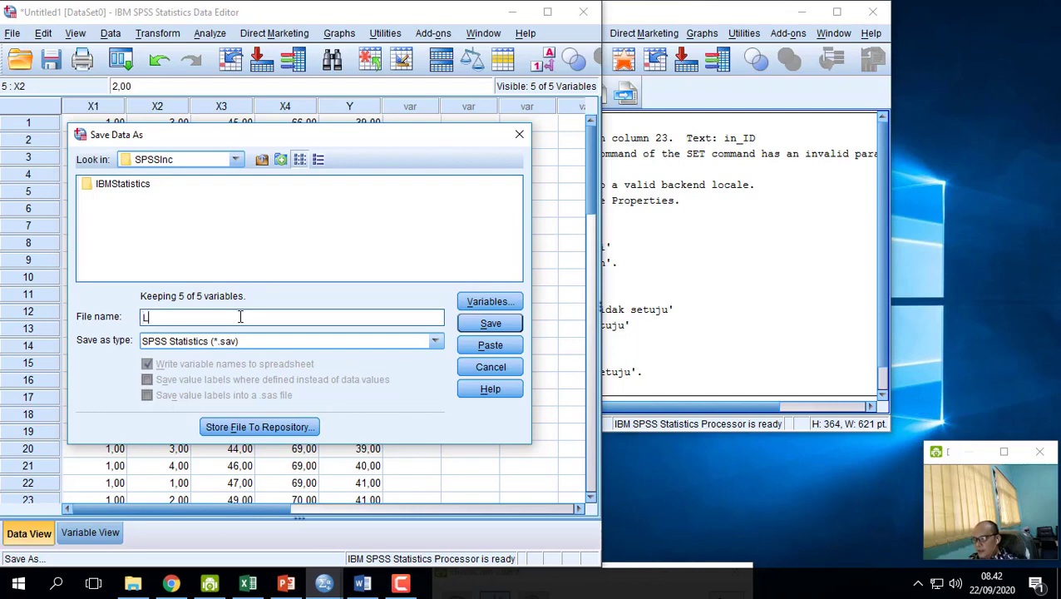
{"action": "type", "text": "atihan Input Data SPSS"}
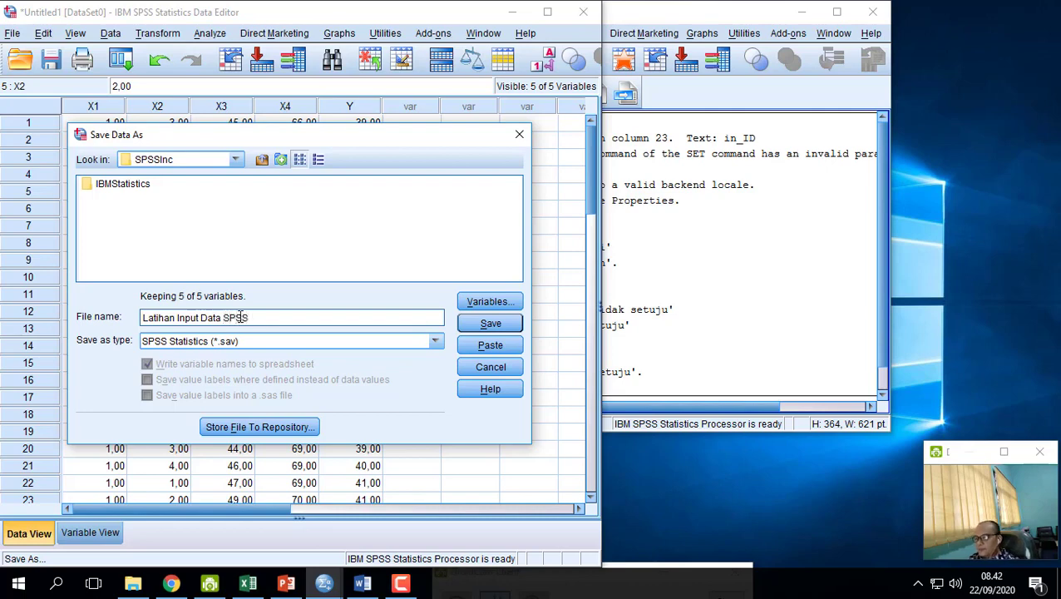
{"action": "left_click", "coordinate": [509, 325]}
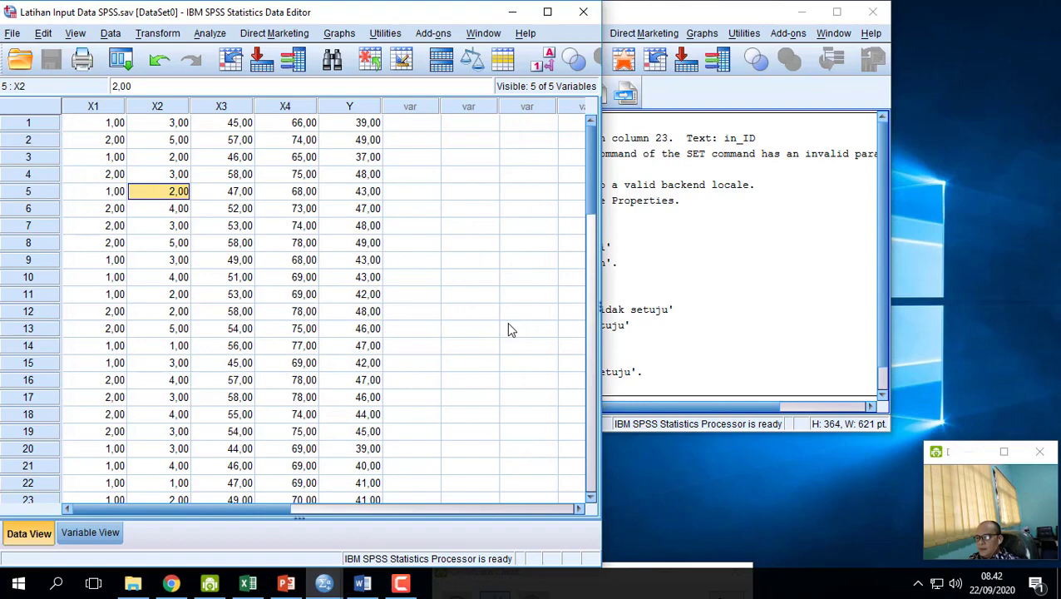
{"action": "mouse_move", "coordinate": [592, 176]}
{"action": "left_mouse_down"}
{"action": "mouse_move", "coordinate": [596, 469]}
{"action": "mouse_move", "coordinate": [597, 193]}
{"action": "left_mouse_up"}
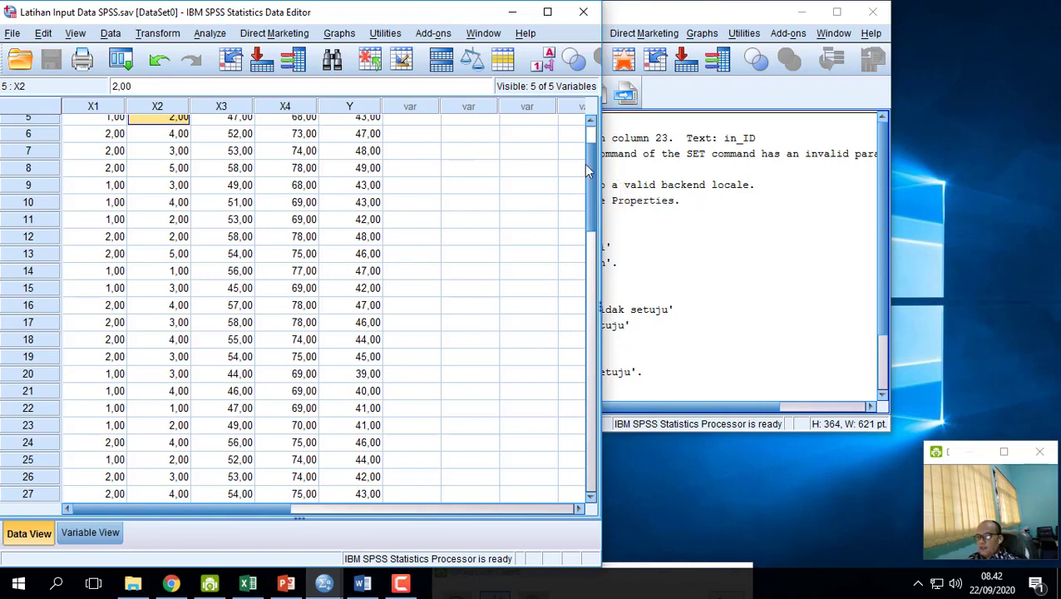
{"action": "left_click_drag", "start_coordinate": [590, 162], "coordinate": [594, 138]}
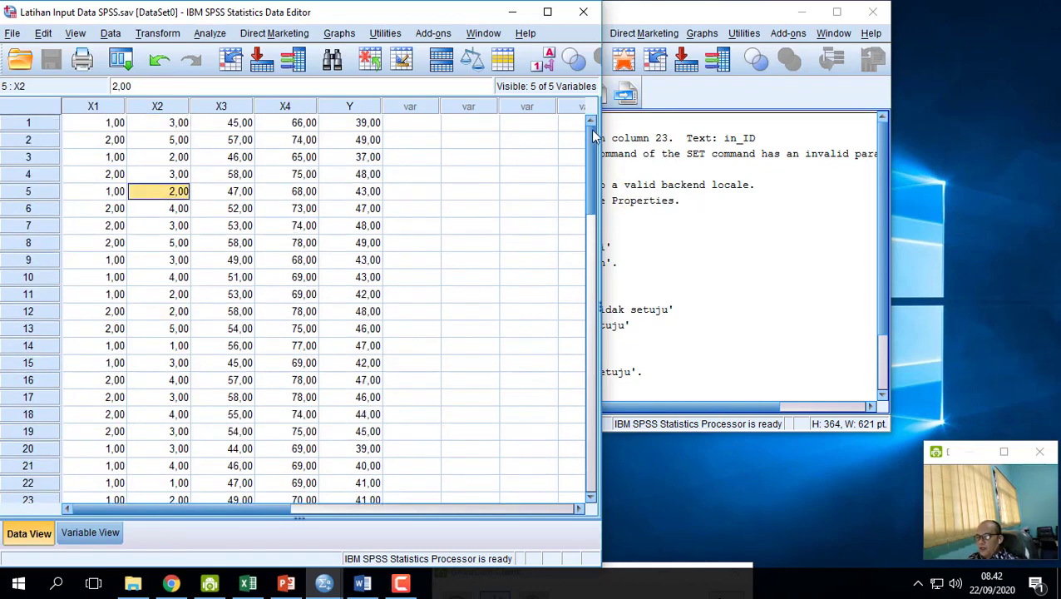